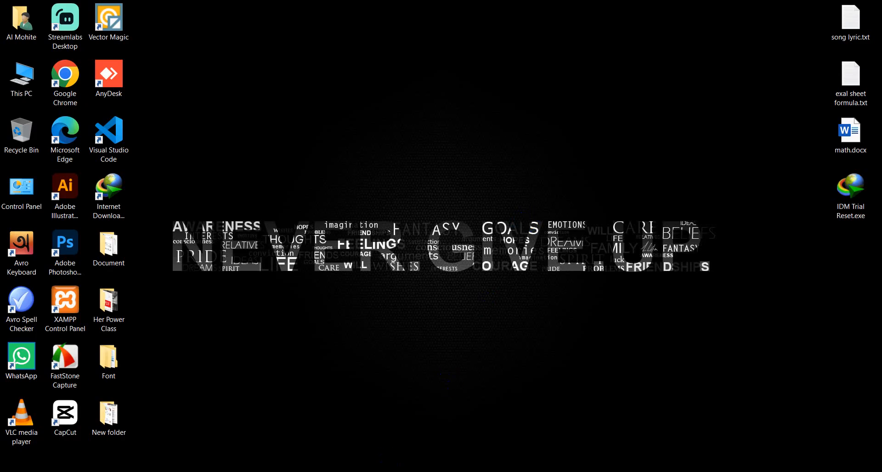
Close the old Facebook Chrome window and bring the new-tab window forward.
mouse_move(388, 469)
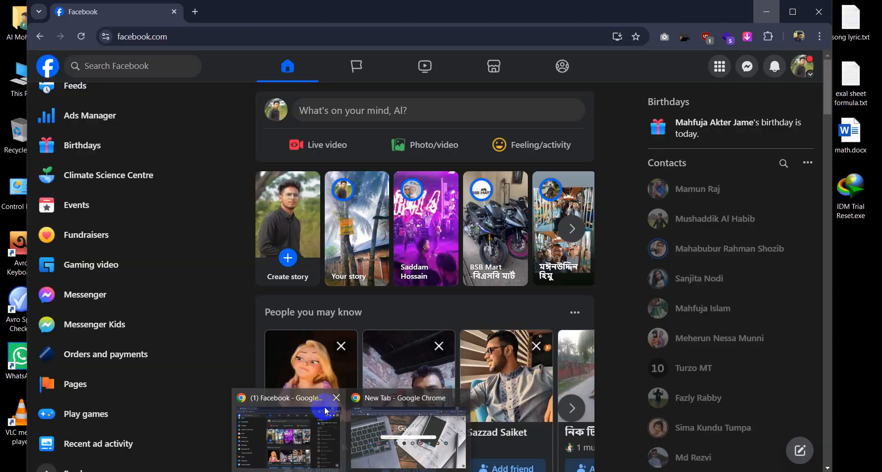
click(336, 398)
click(341, 421)
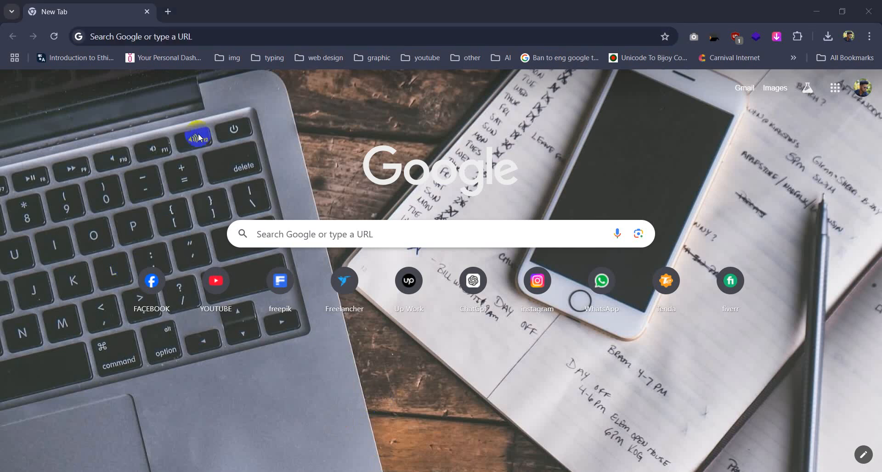
Load facebook in the address bar to reach the Facebook home feed.
click(205, 29)
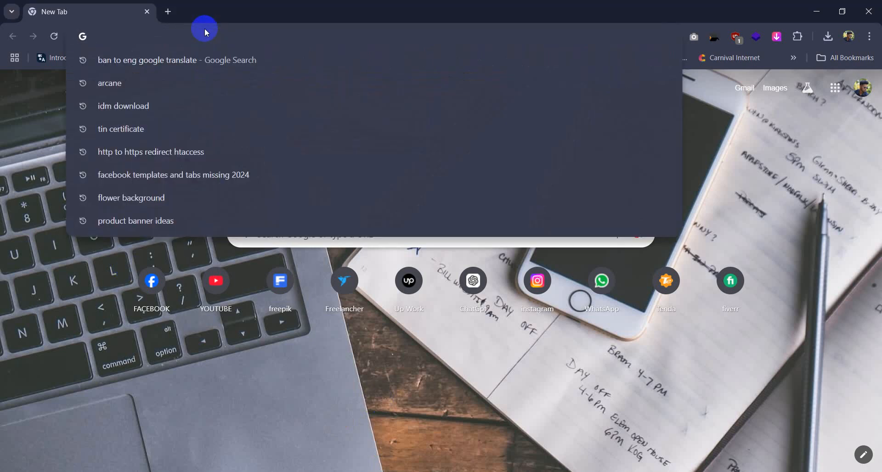
text(facebook)
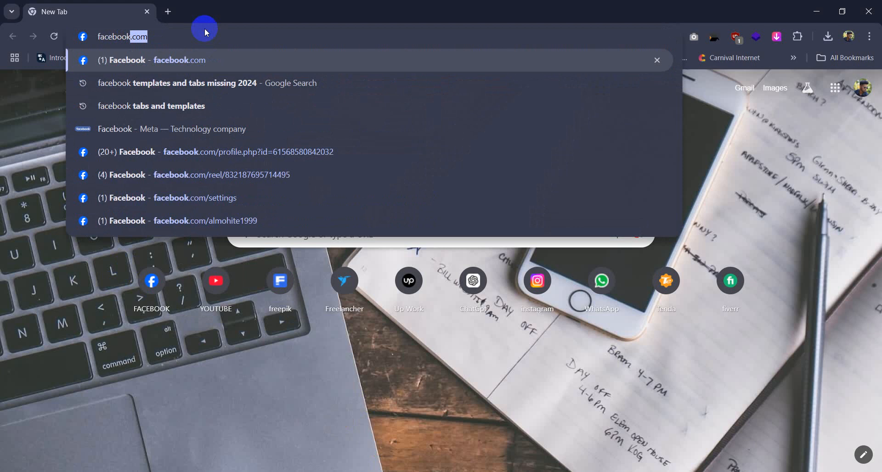
key(Return)
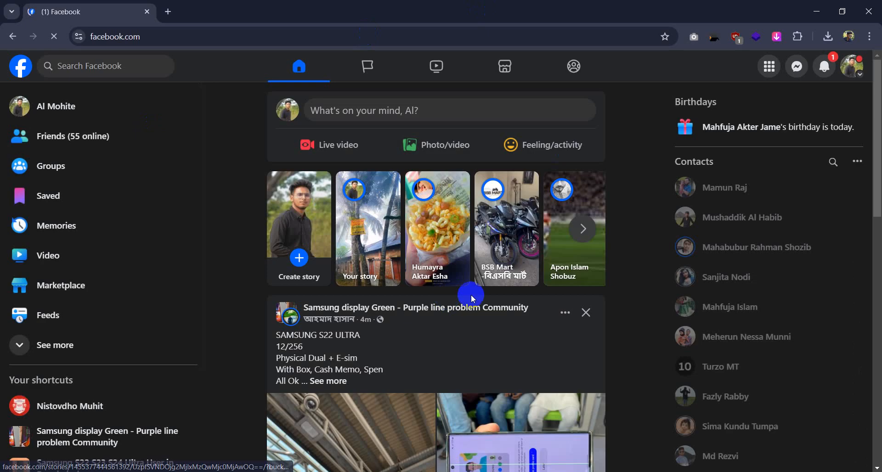
Switch to the other account's profile from the account menu.
scroll(469, 294, down, 5)
scroll(490, 283, up, 5)
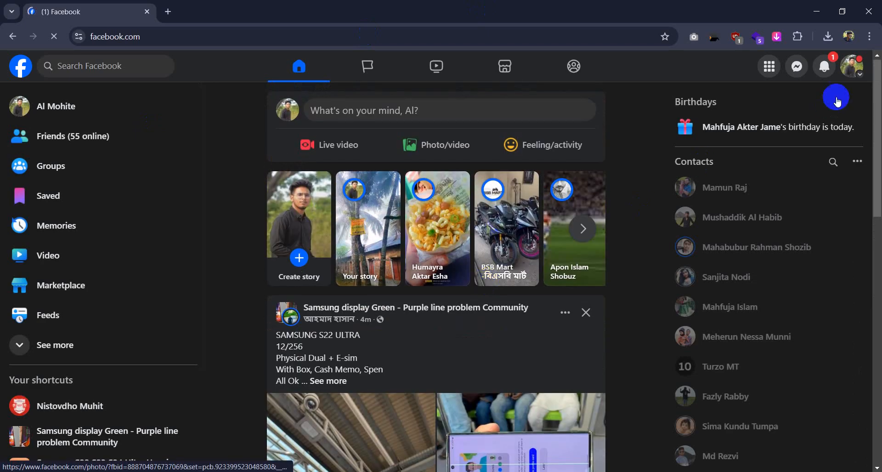
click(857, 75)
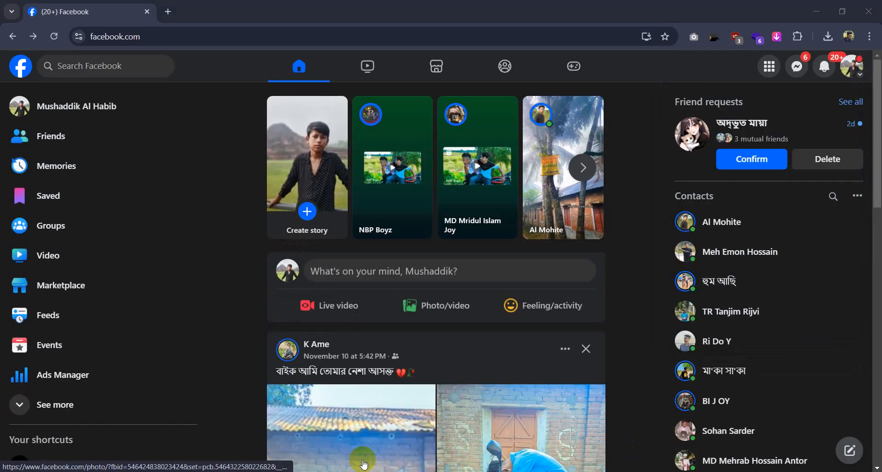
click(97, 370)
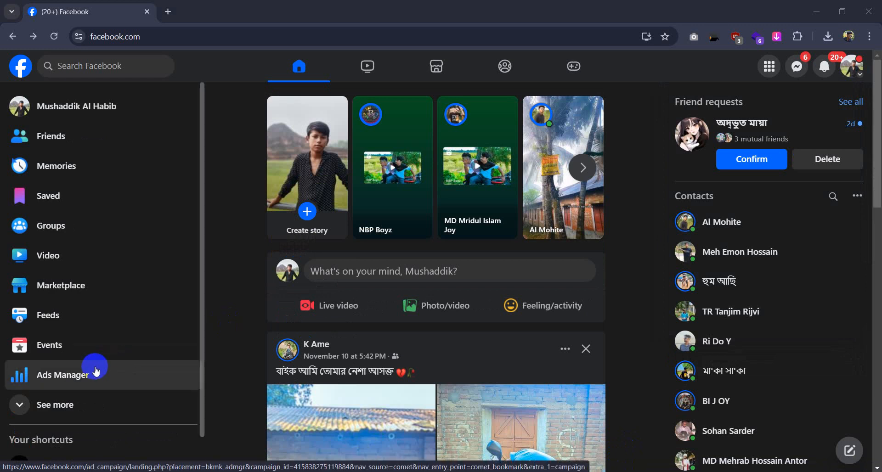
Open Ads Manager from the left menu in a new tab and switch to it.
right_click(70, 375)
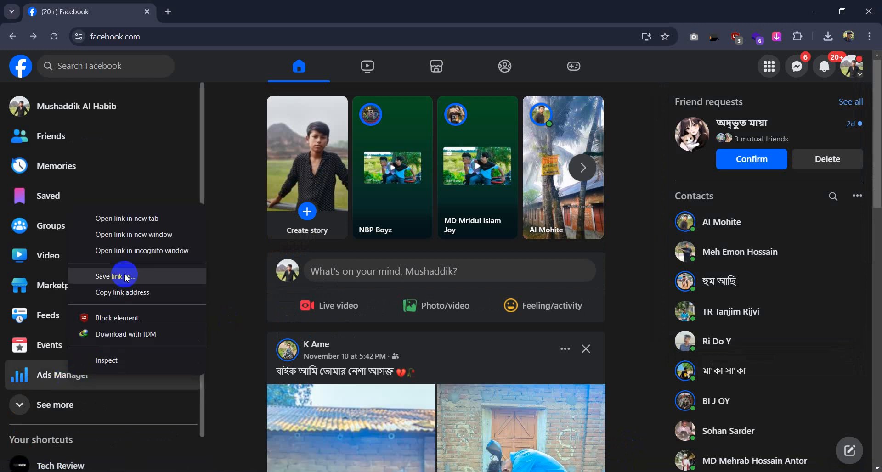
click(122, 219)
click(210, 16)
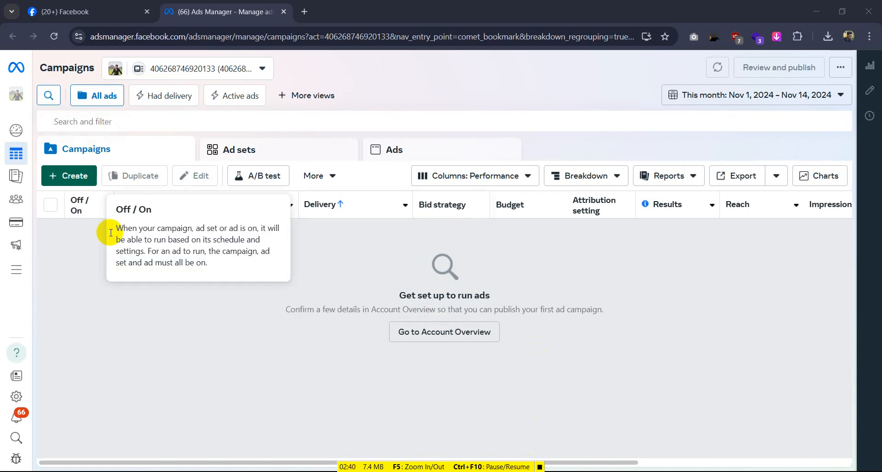
Expand the Ads Manager left sidebar while the Campaigns view shows no campaigns.
mouse_move(16, 224)
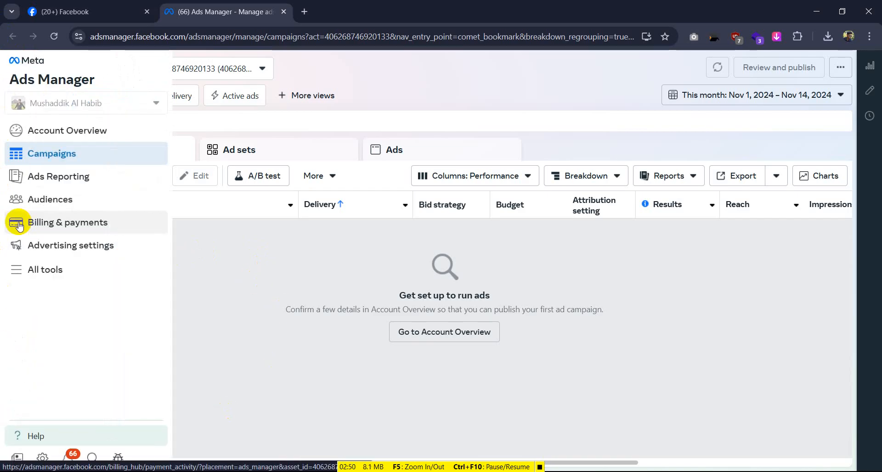
Go to Billing & payments to see the ad account's Payment activity page.
click(79, 222)
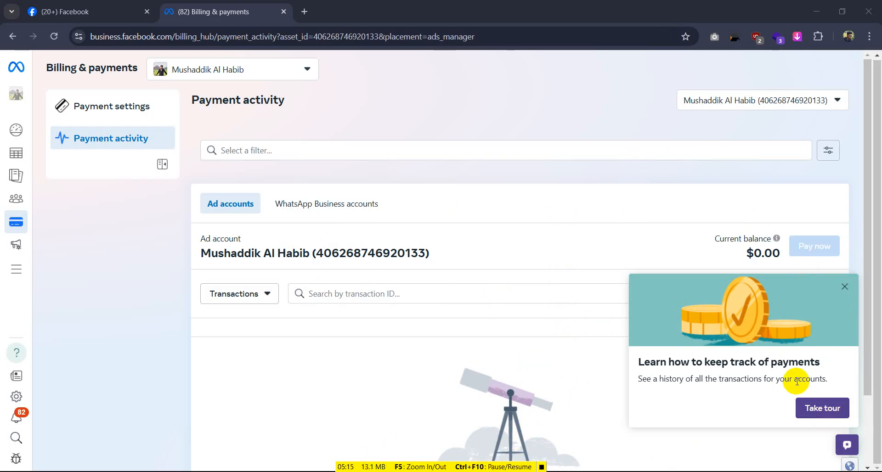
Run through all three Payment activity tour tips until the tour closes.
key(super+p)
click(837, 140)
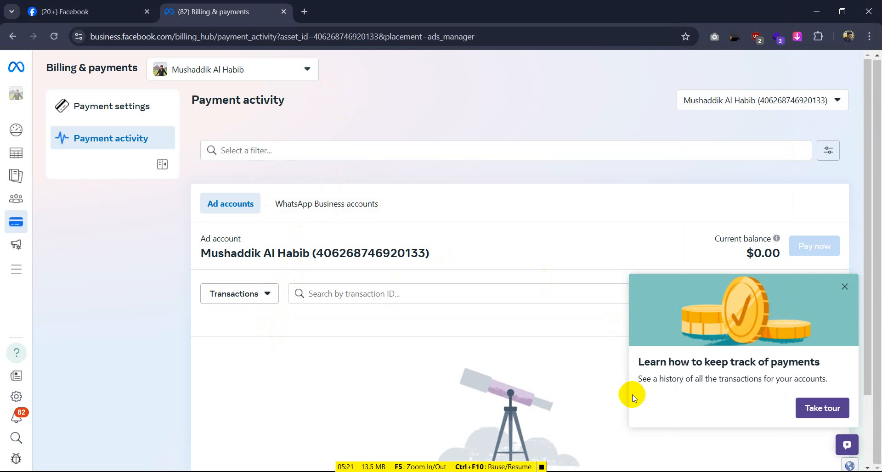
click(805, 416)
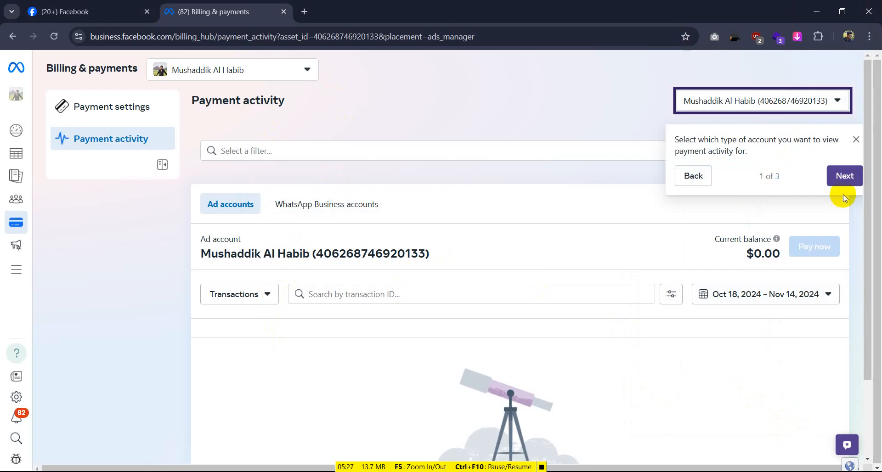
click(845, 176)
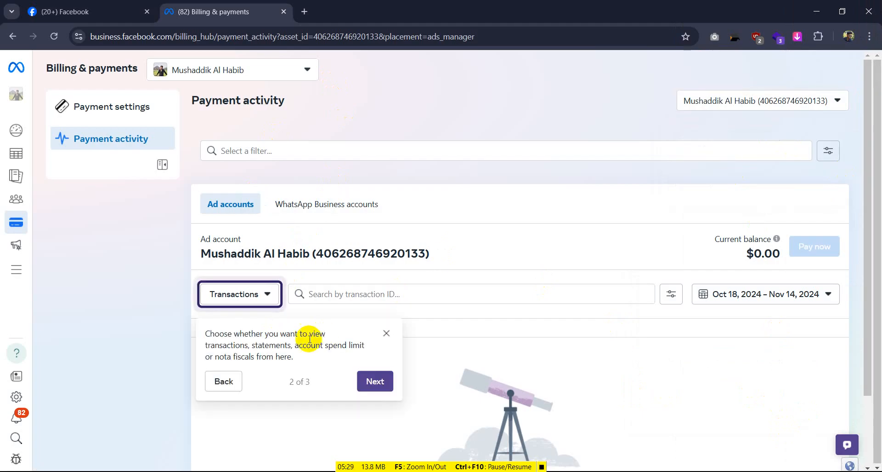
click(363, 382)
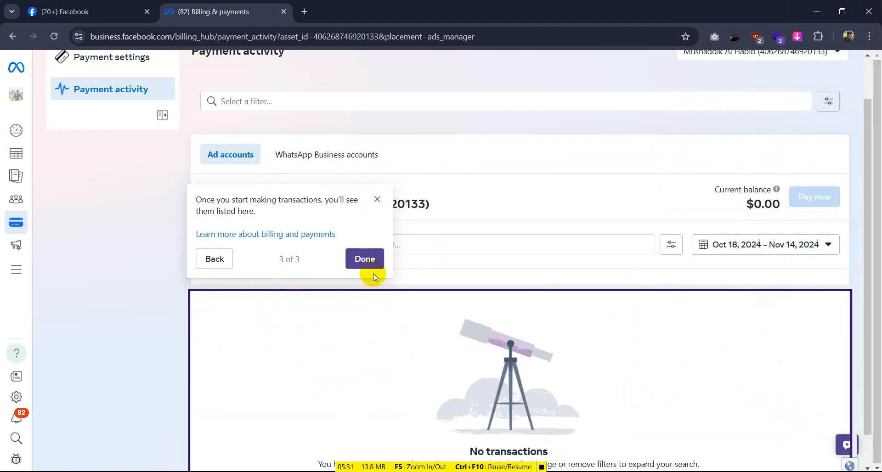
click(368, 261)
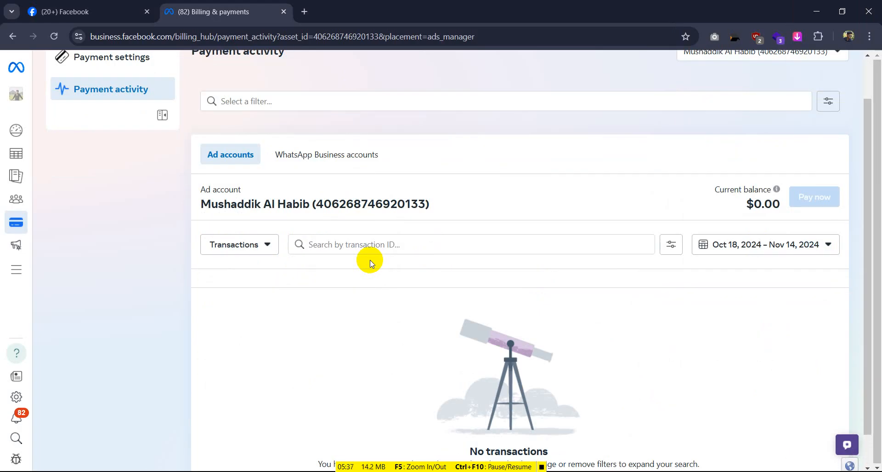
scroll(145, 227, up, 2)
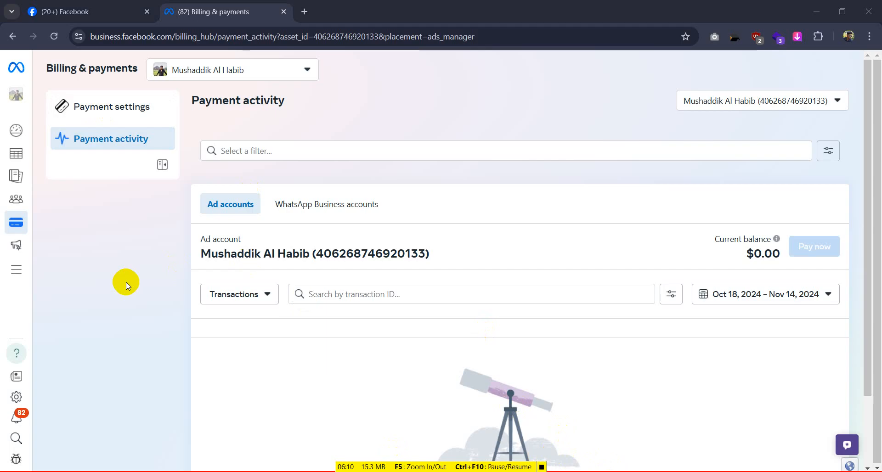
Open Payment settings from the Billing & payments left panel.
click(115, 105)
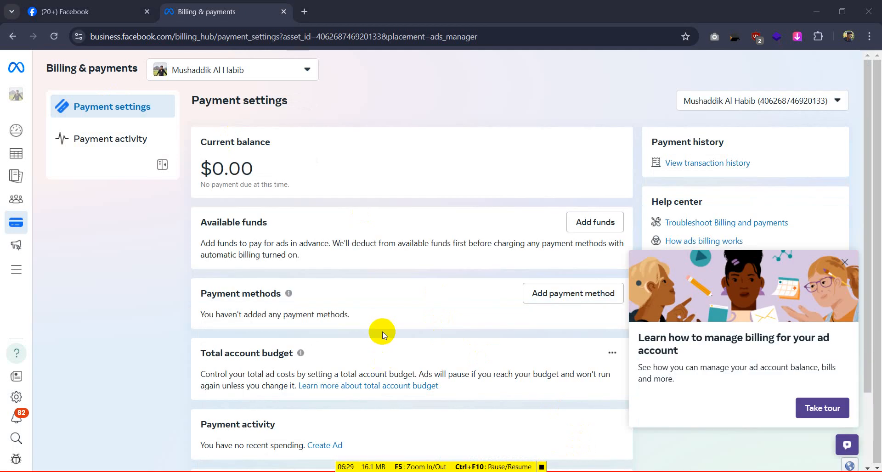
Scroll down and briefly highlight the Business info heading text.
scroll(383, 331, down, 3)
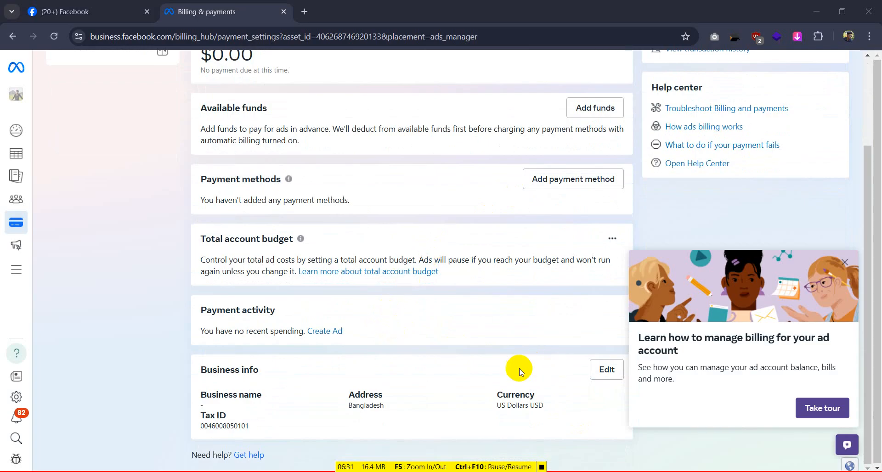
drag(228, 371, 274, 370)
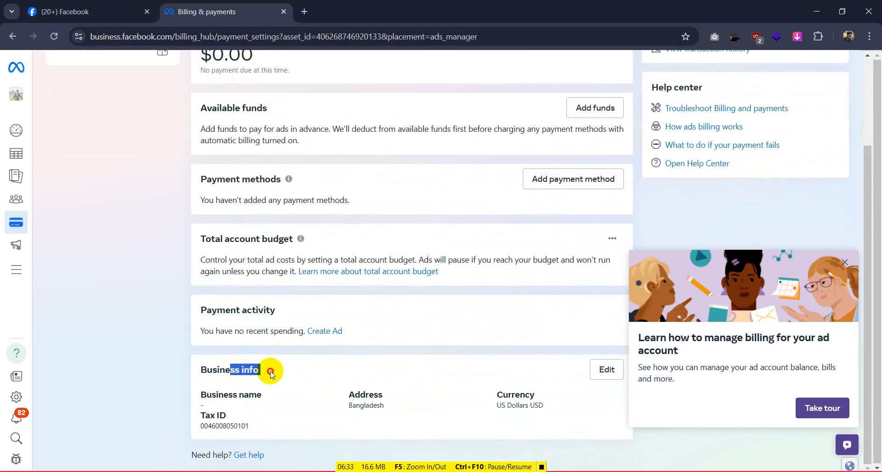
click(322, 370)
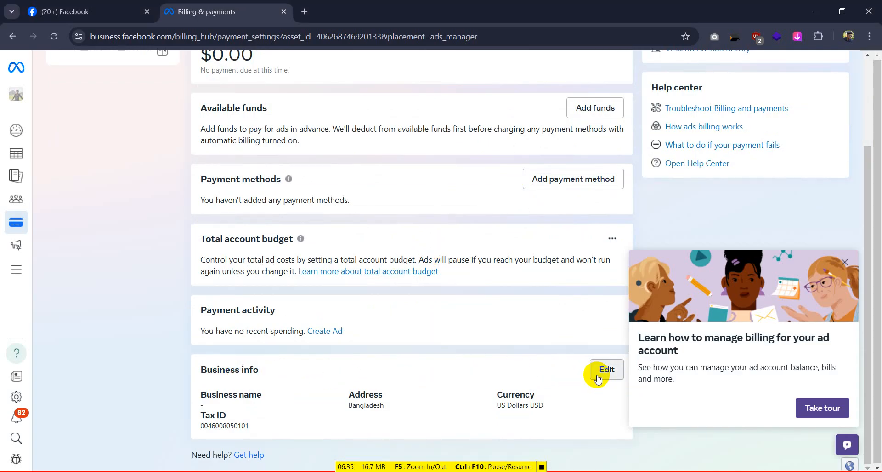
Complete the three-tip billing settings tour, then scroll down to Business info.
click(832, 416)
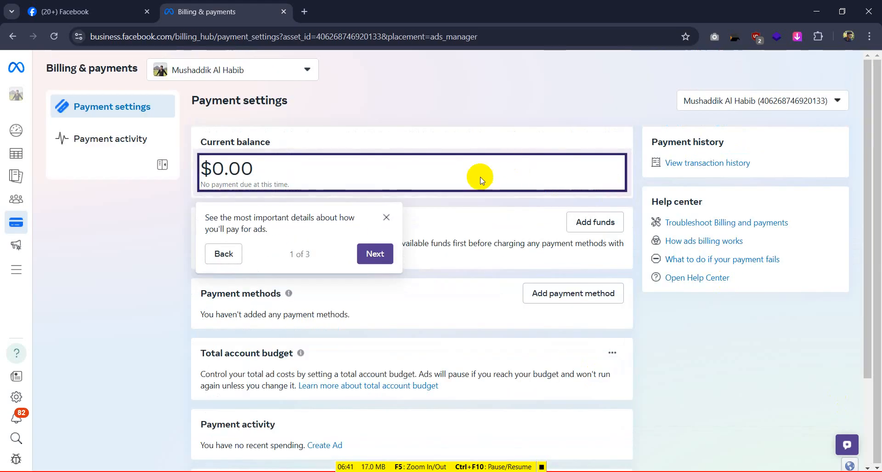
click(381, 259)
click(374, 299)
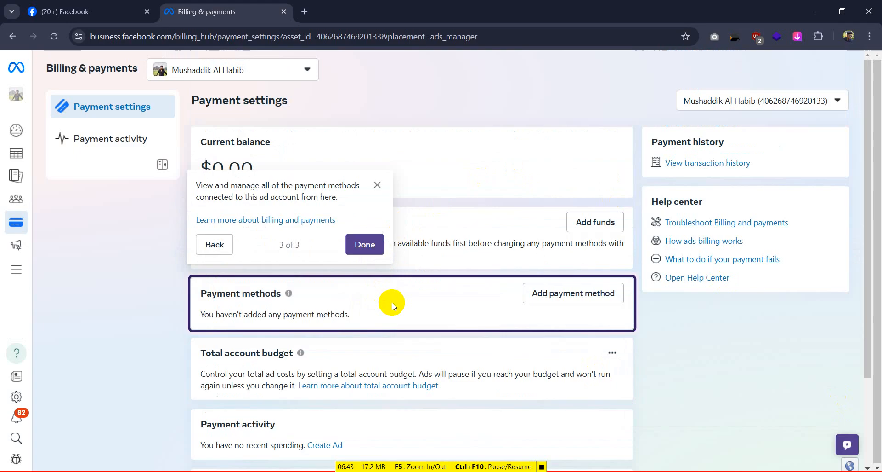
click(372, 253)
scroll(422, 324, down, 3)
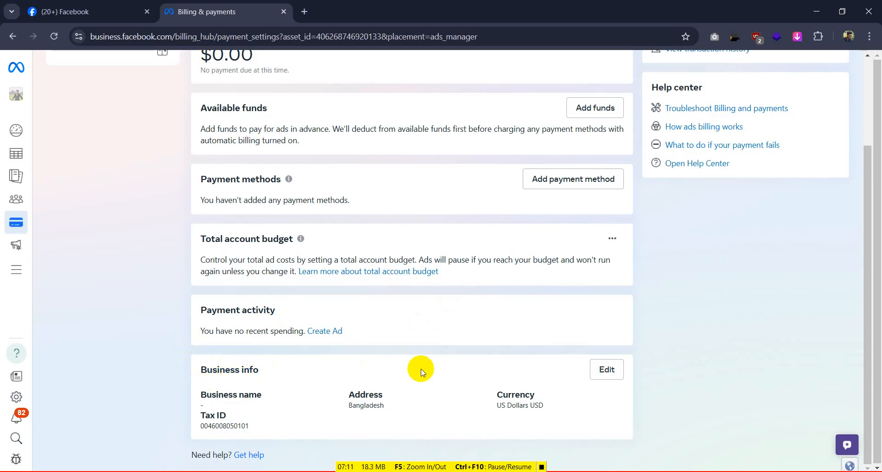
Edit the business info, keeping US Dollars as the currency.
click(600, 369)
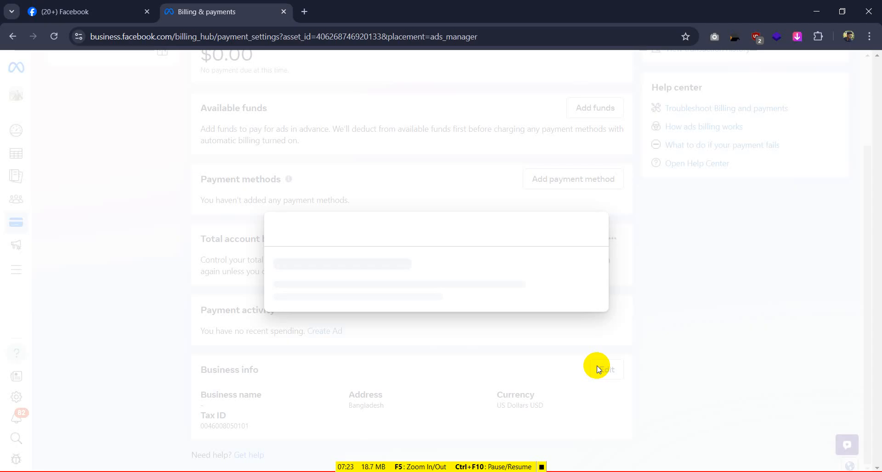
click(542, 467)
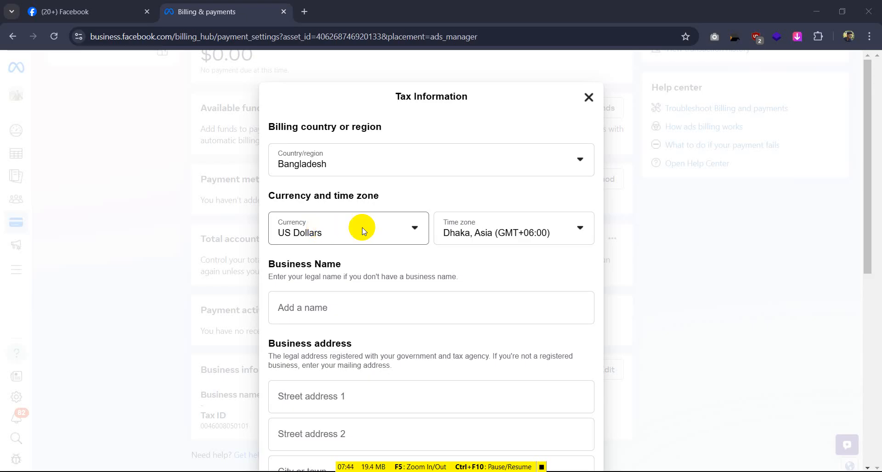
click(413, 227)
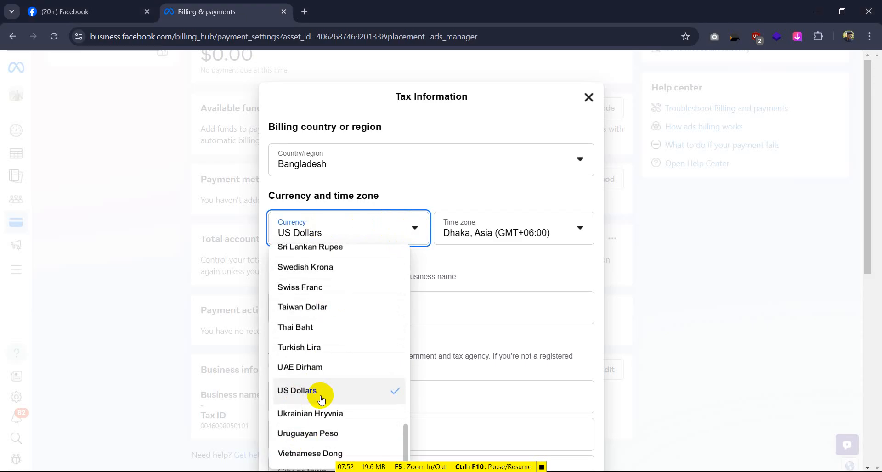
click(488, 206)
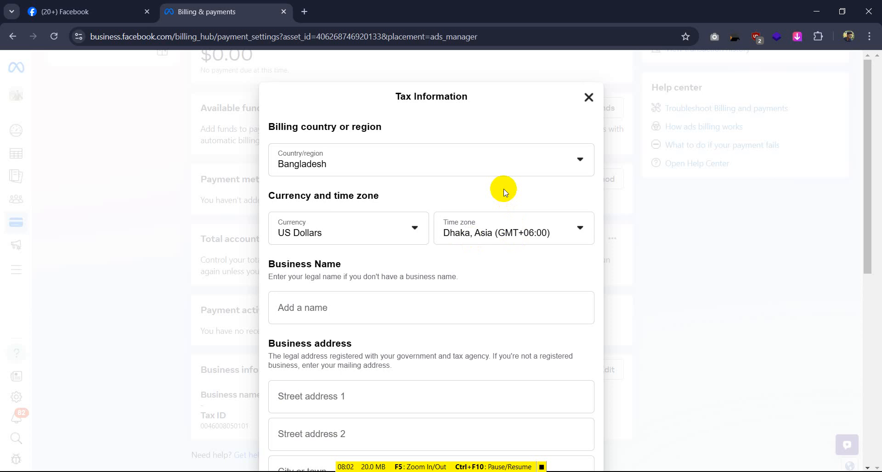
Choose 'No, I am not buying ads for business purposes' and close the Tax information form.
scroll(416, 223, down, 4)
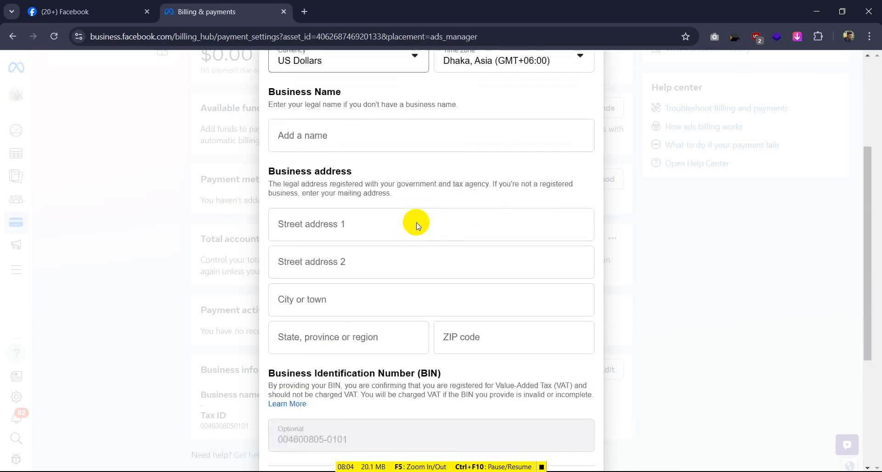
scroll(416, 222, down, 4)
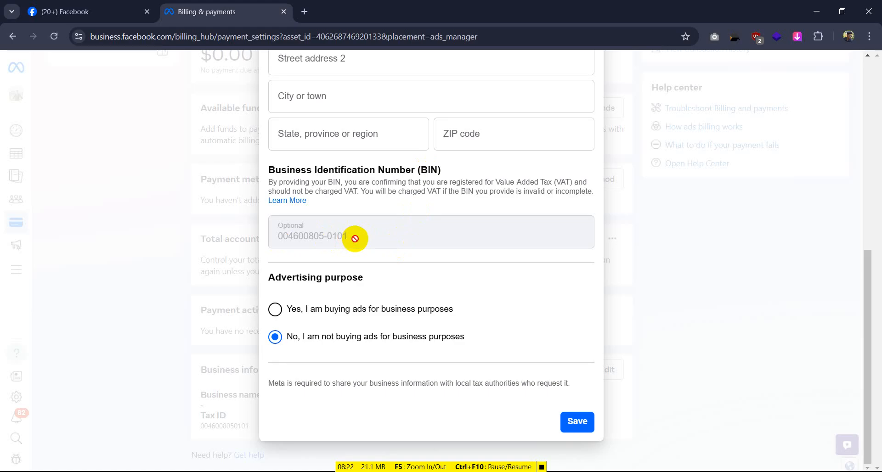
click(541, 466)
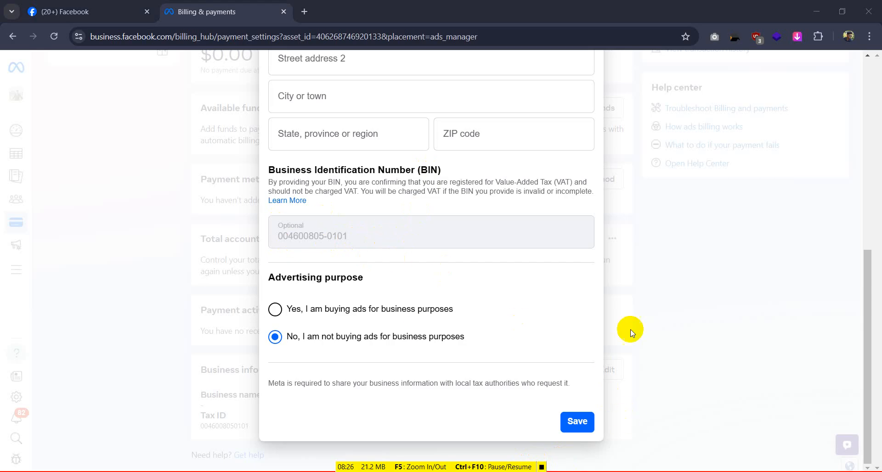
scroll(635, 312, up, 5)
scroll(635, 305, up, 2)
click(587, 96)
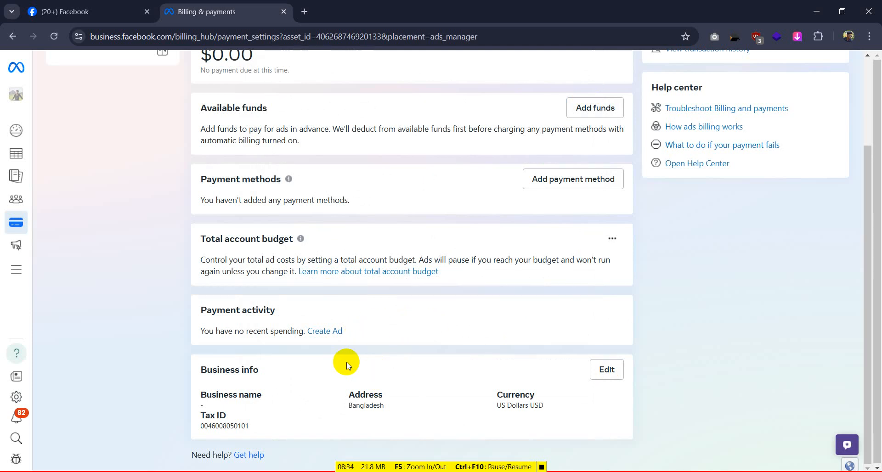
drag(201, 416, 246, 415)
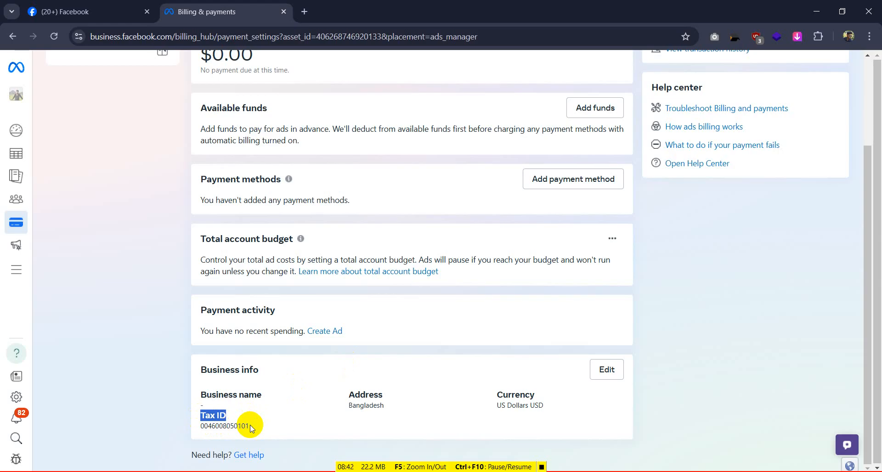
click(542, 467)
scroll(447, 233, up, 1)
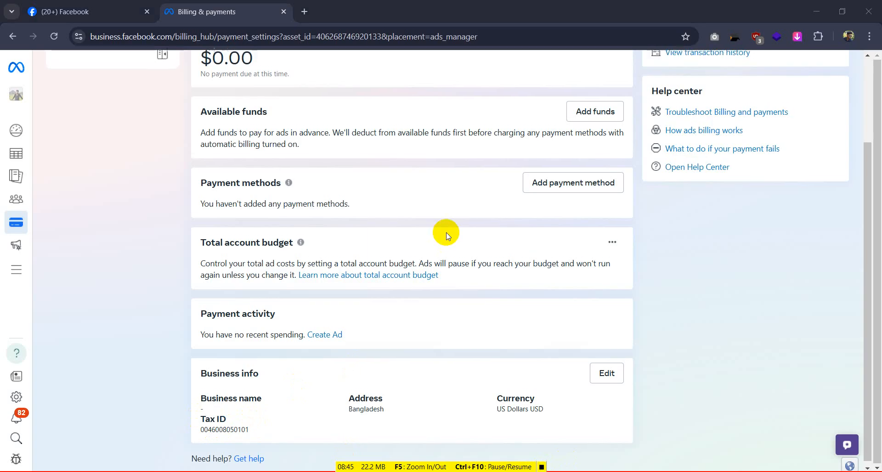
scroll(445, 233, up, 3)
scroll(445, 232, down, 3)
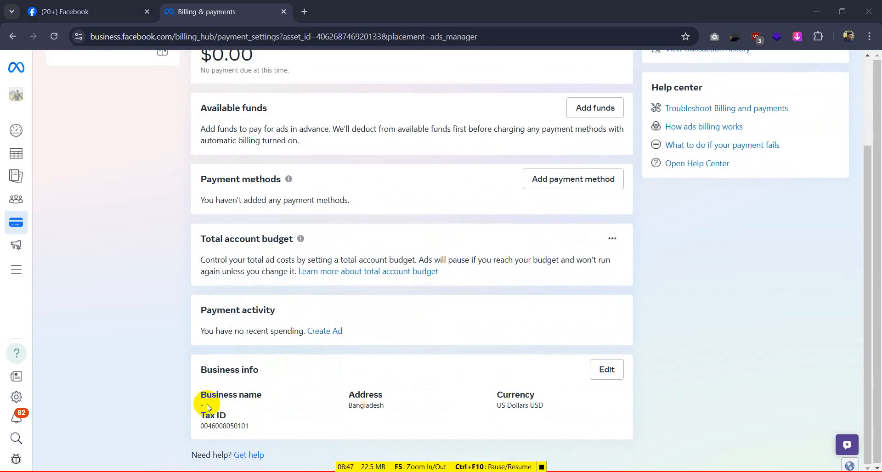
drag(201, 413, 250, 425)
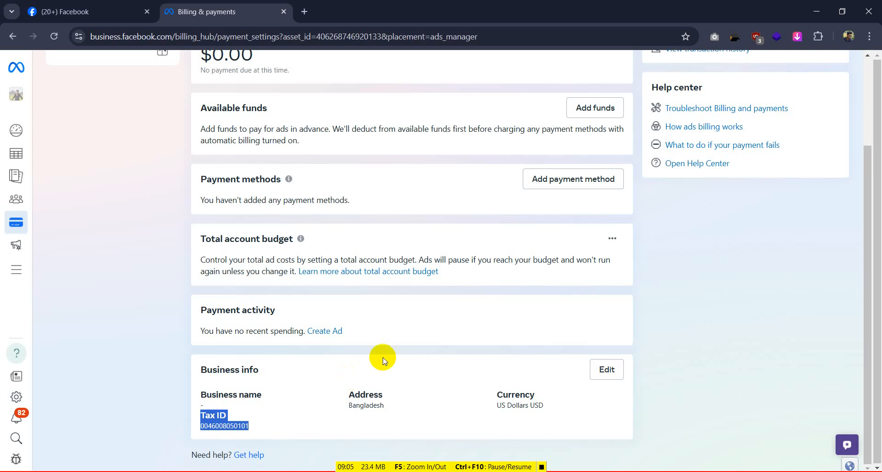
click(110, 185)
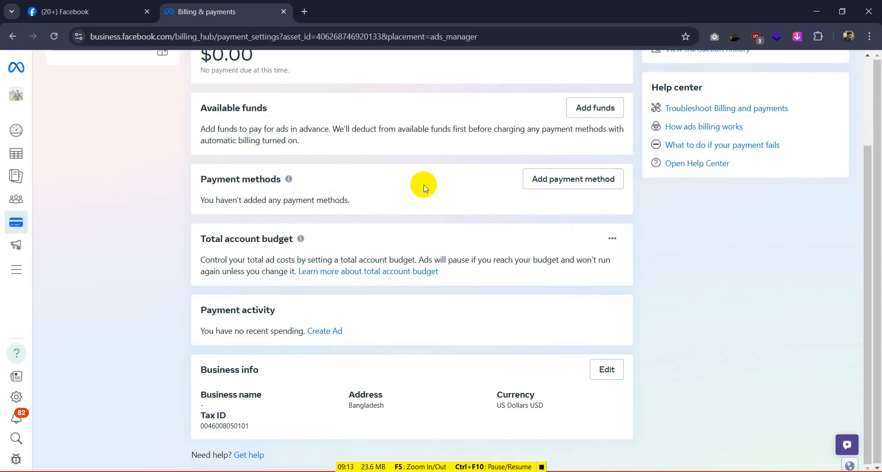
Start adding a payment method, leaving Debit or credit card selected.
click(558, 182)
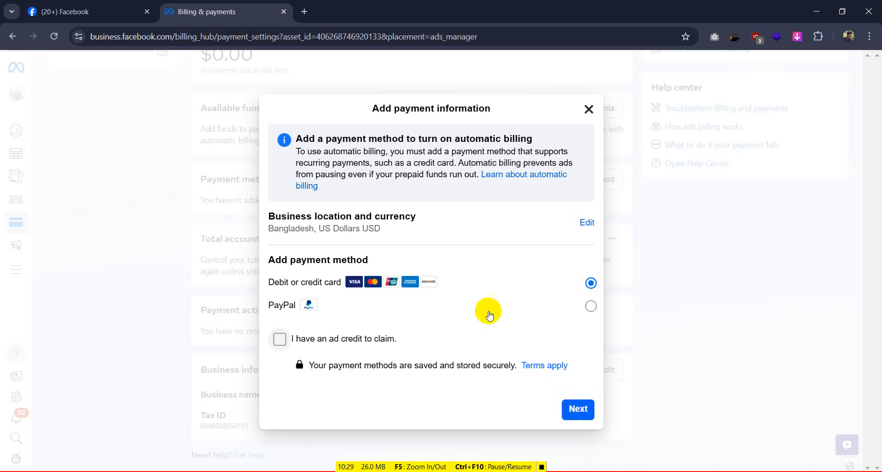
Open the card details form and try saving with Name on card, Card number and CVV empty.
click(579, 411)
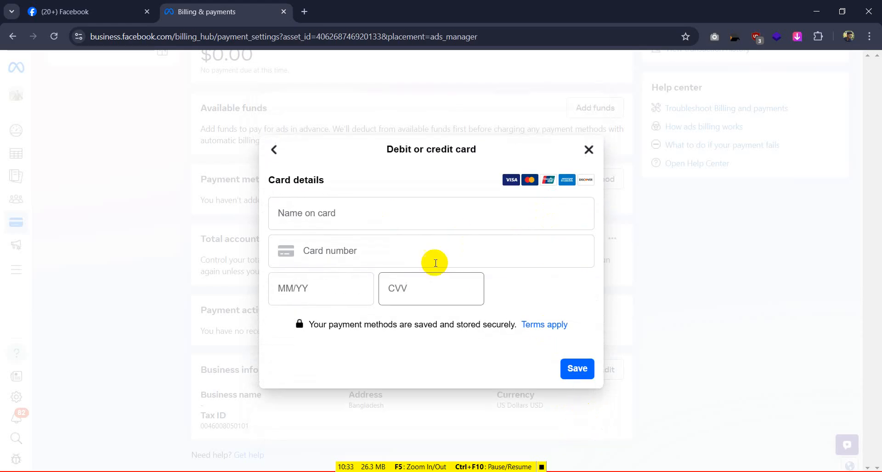
click(345, 220)
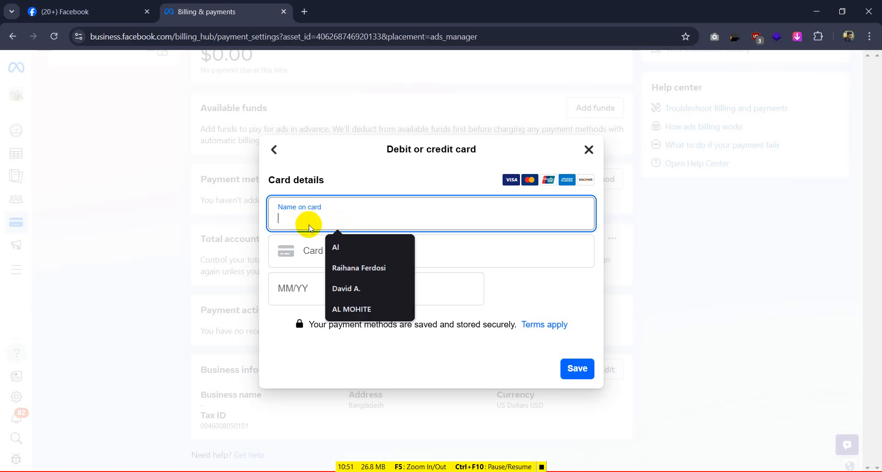
click(314, 249)
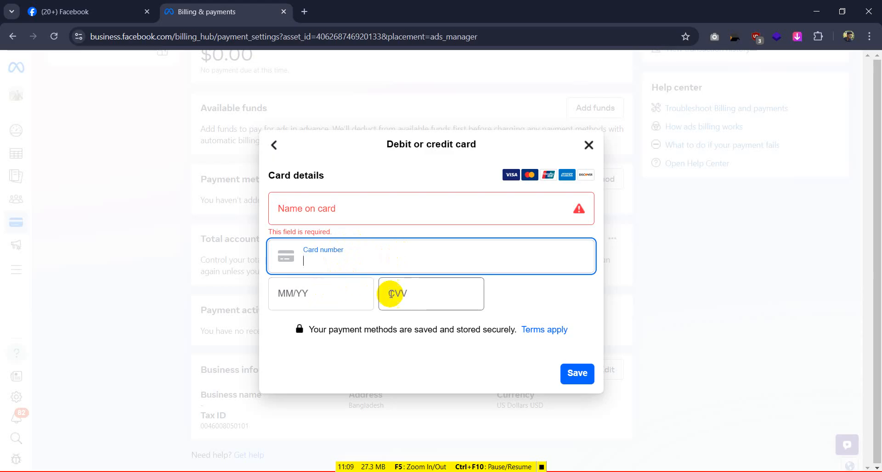
click(399, 294)
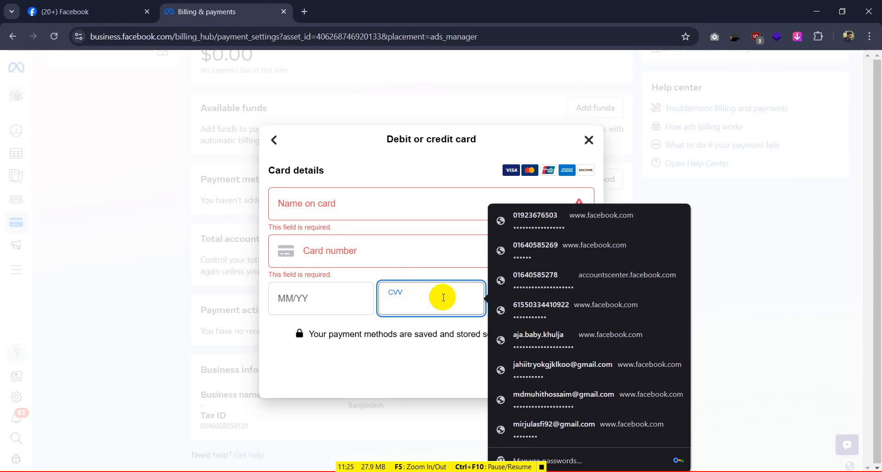
click(411, 204)
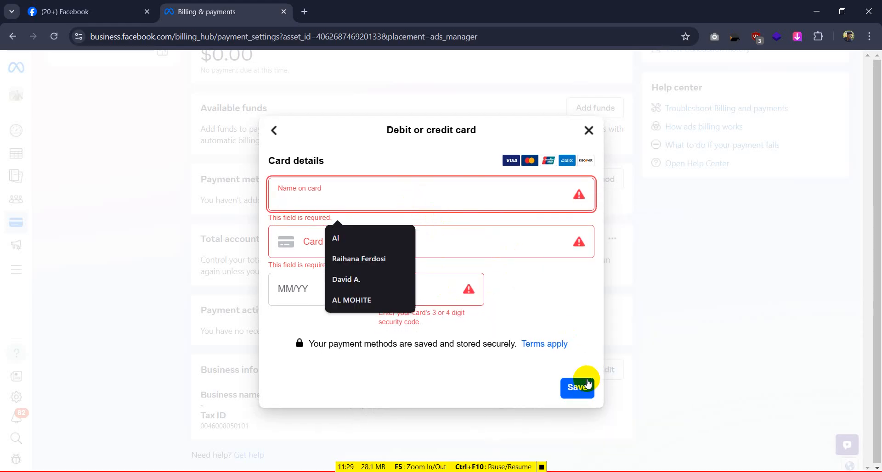
click(318, 193)
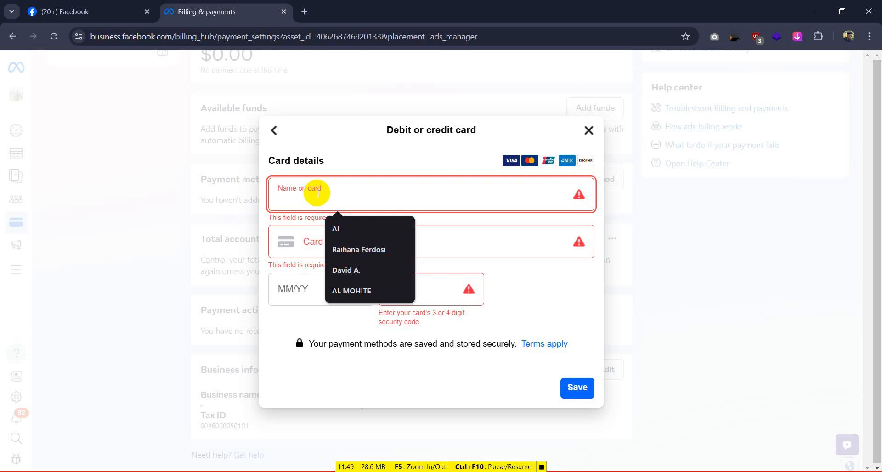
Fill the card form with the autofilled cardholder name, card number, expiry 10/27 and security code.
text(AL)
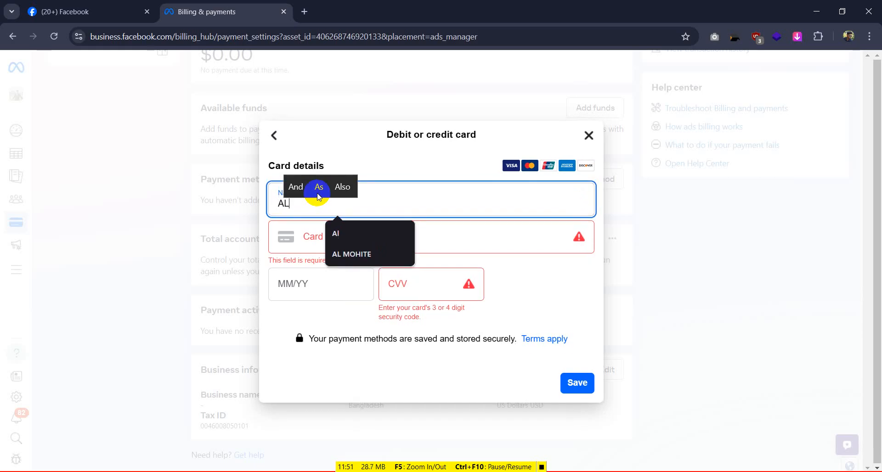
click(337, 233)
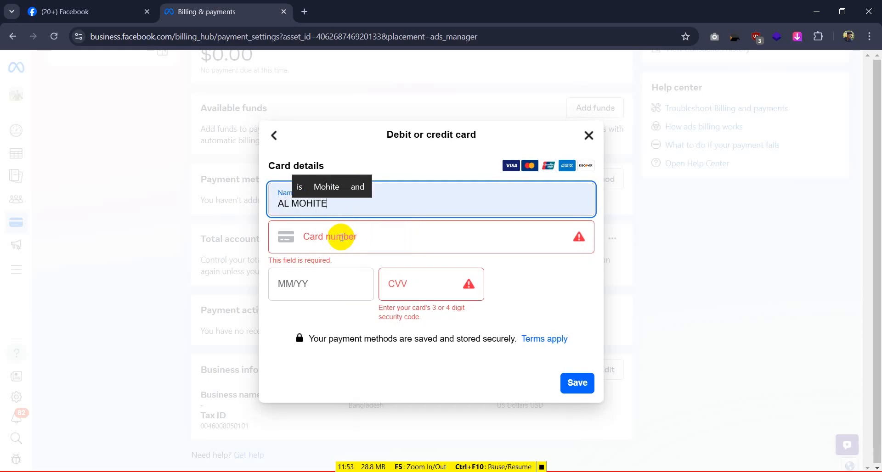
click(341, 238)
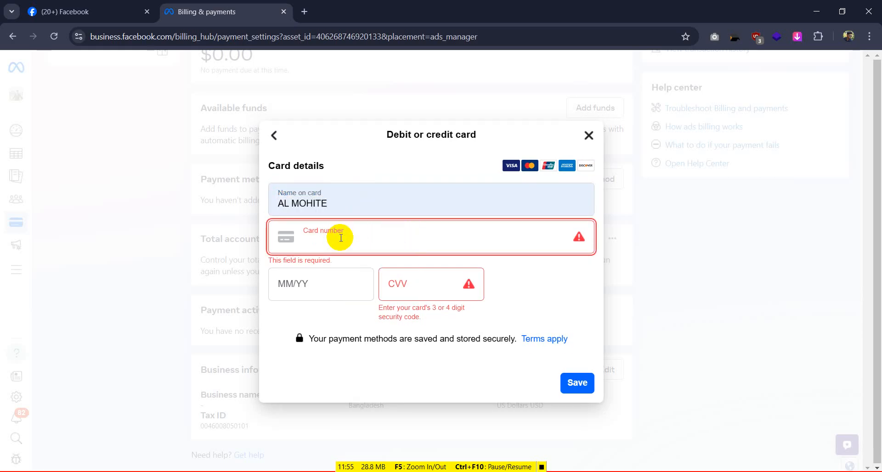
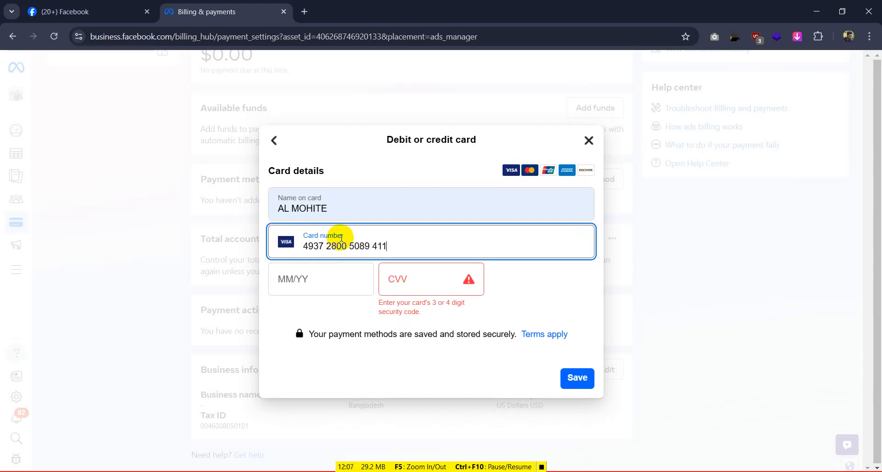
click(307, 274)
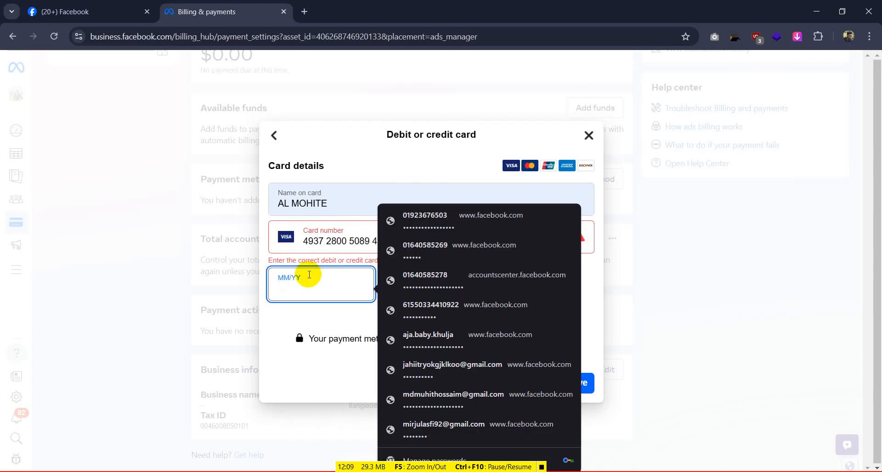
text(10)
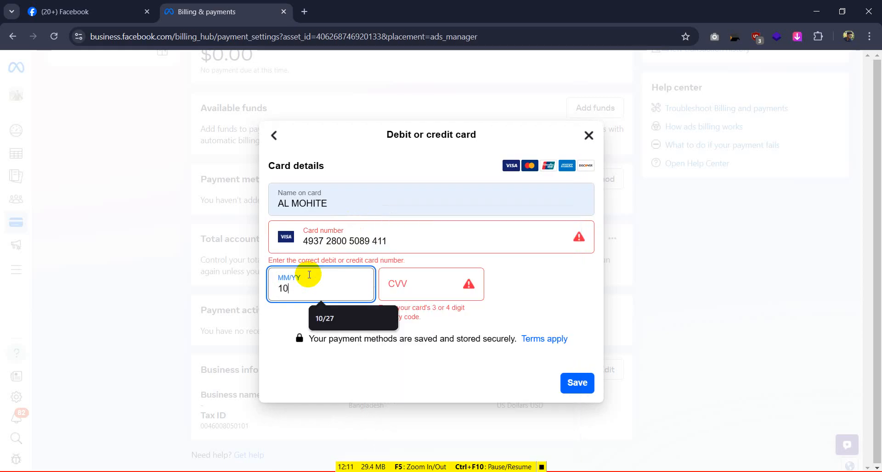
text(/27)
click(400, 286)
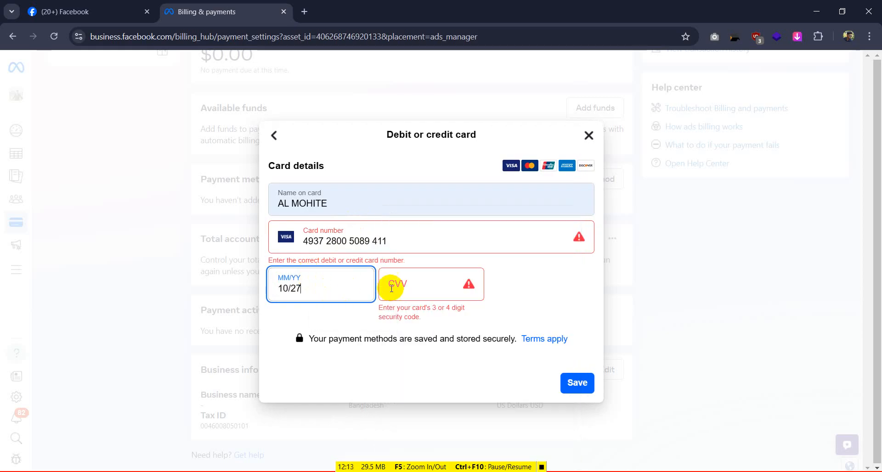
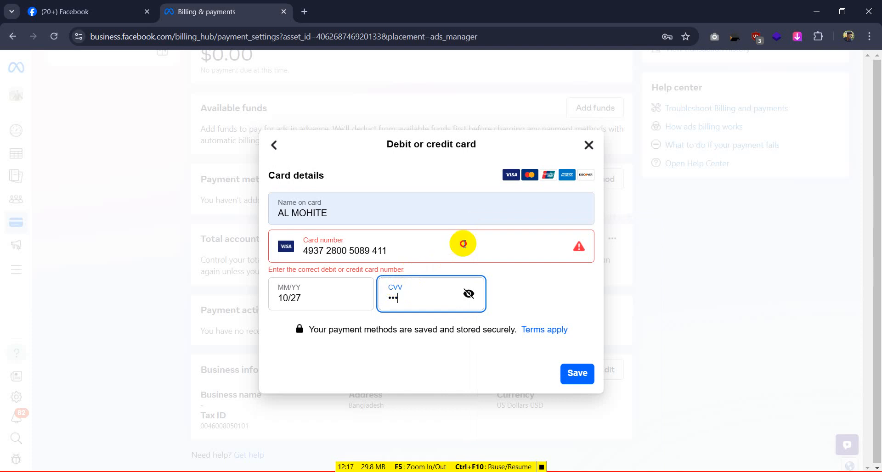
Insert the missing digit into the card number.
click(464, 243)
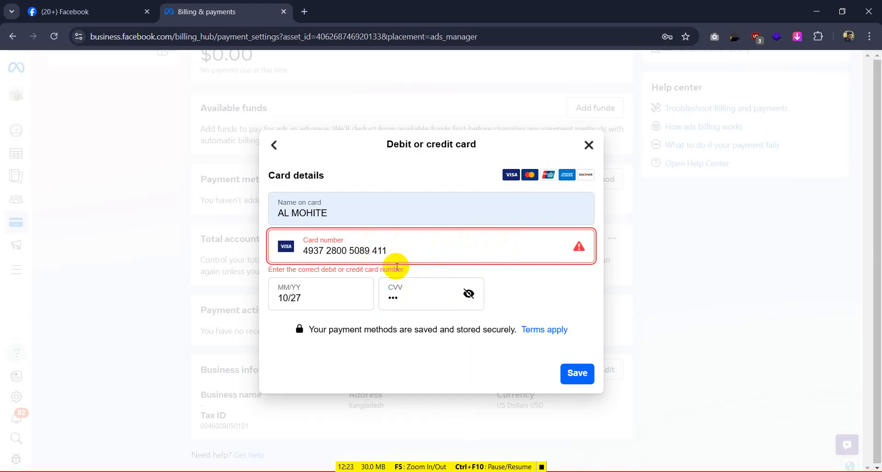
click(377, 251)
text(0)
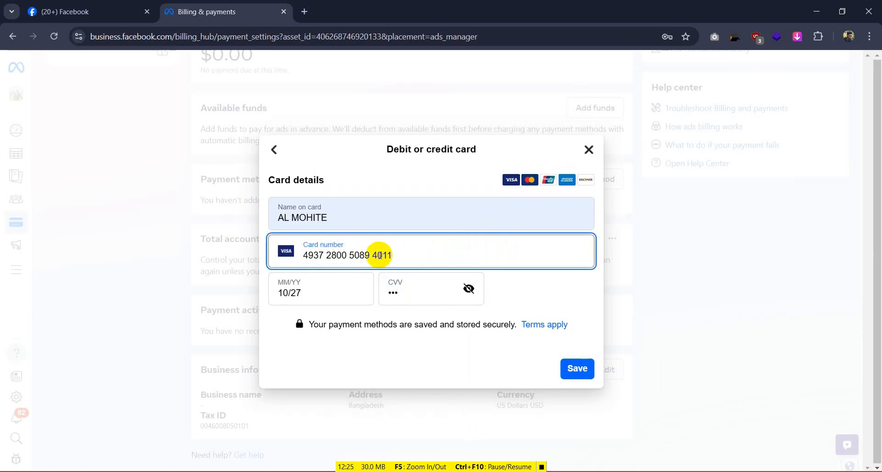
click(523, 295)
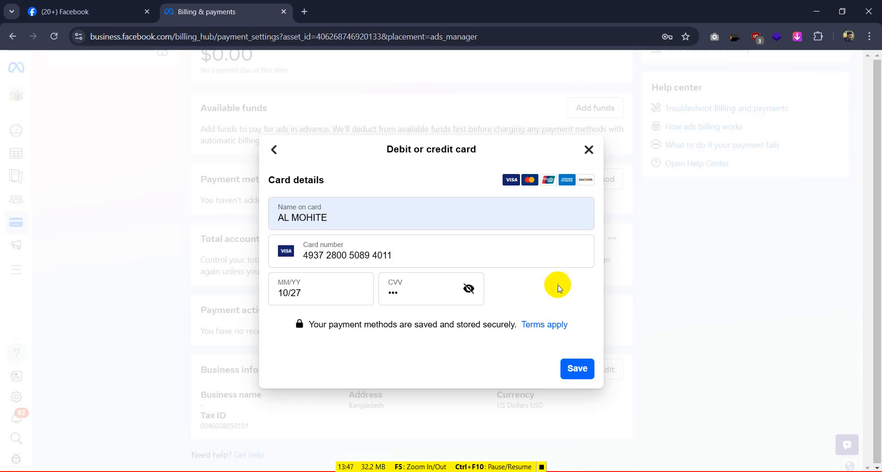
Save the Visa card details in the Debit or credit card dialog.
click(368, 218)
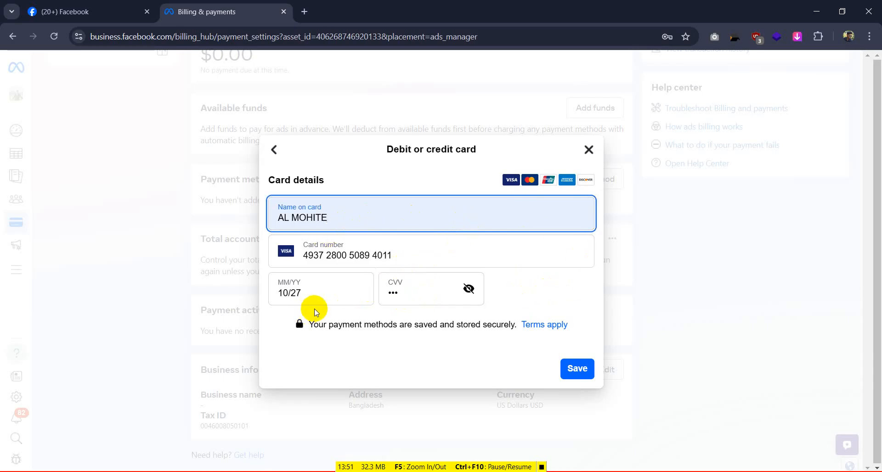
click(579, 373)
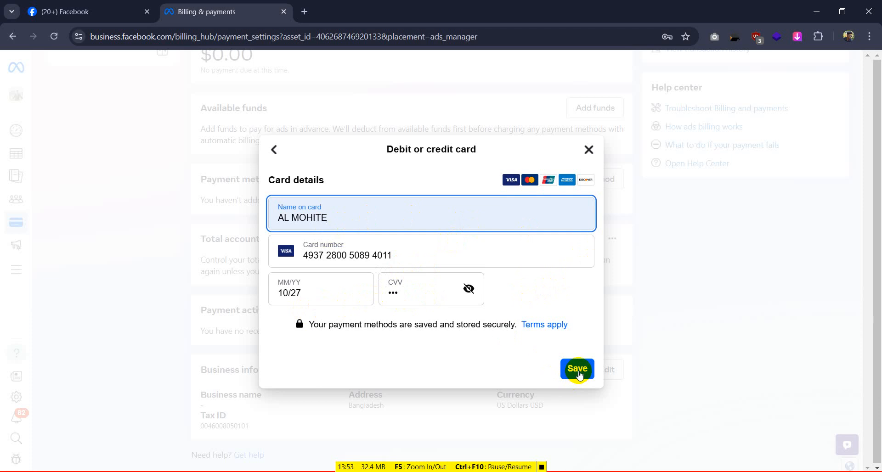
click(580, 372)
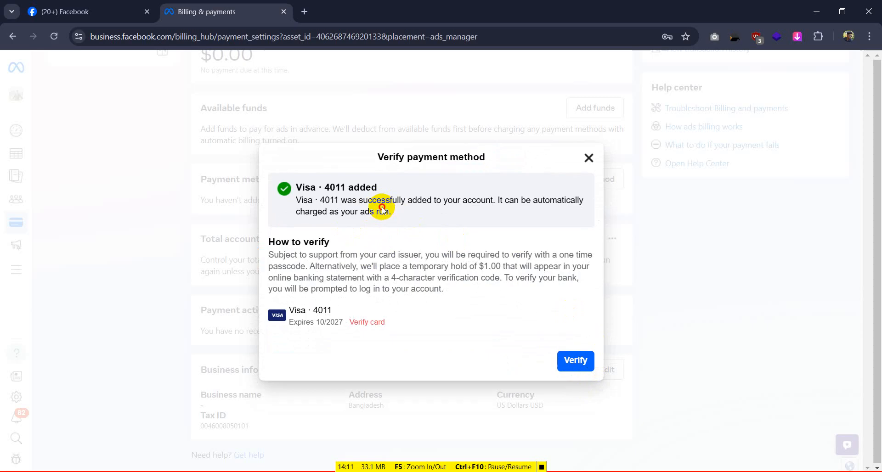
Begin verifying the new Visa card from the Verify payment method dialog.
drag(385, 212, 542, 210)
click(468, 233)
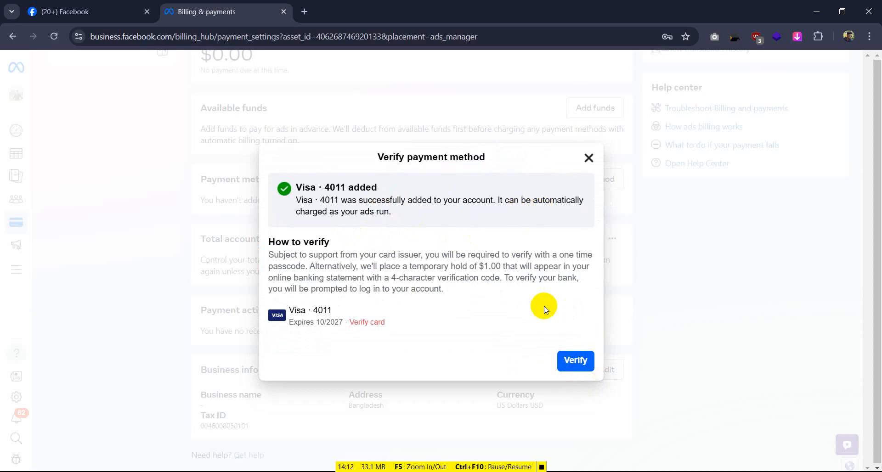
click(580, 359)
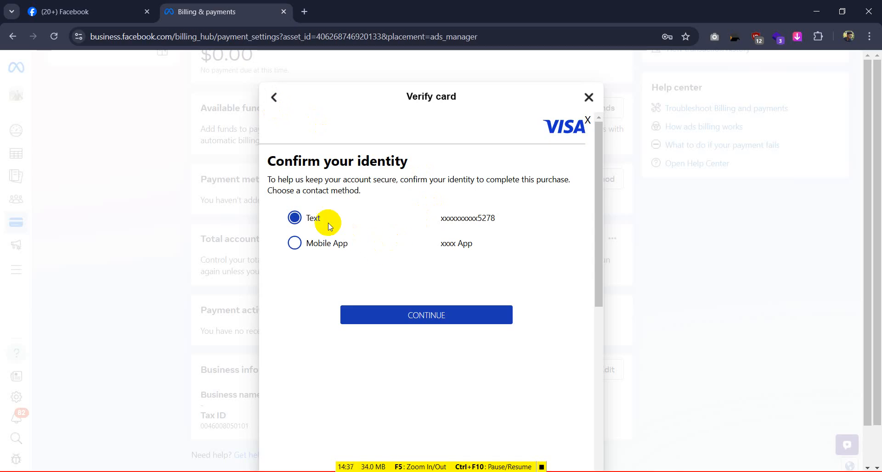
Confirm identity by text message and submit the SMS code to verify the Visa ending 4011.
drag(475, 218, 506, 219)
click(503, 218)
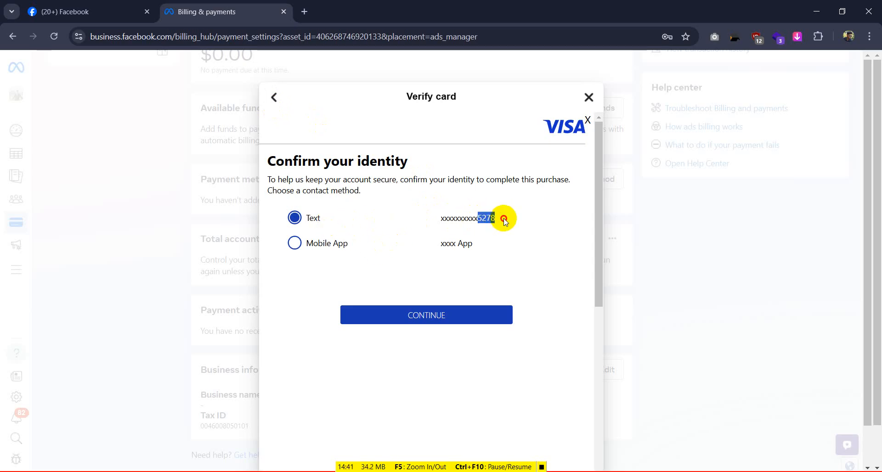
click(414, 313)
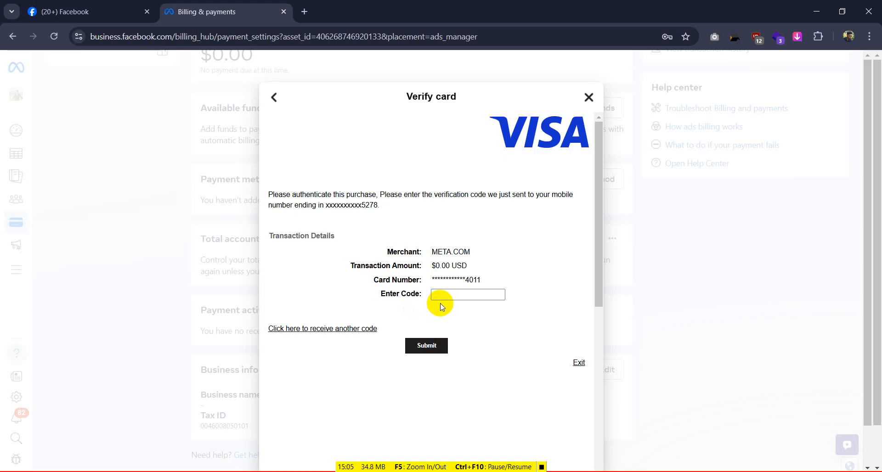
click(542, 181)
click(457, 293)
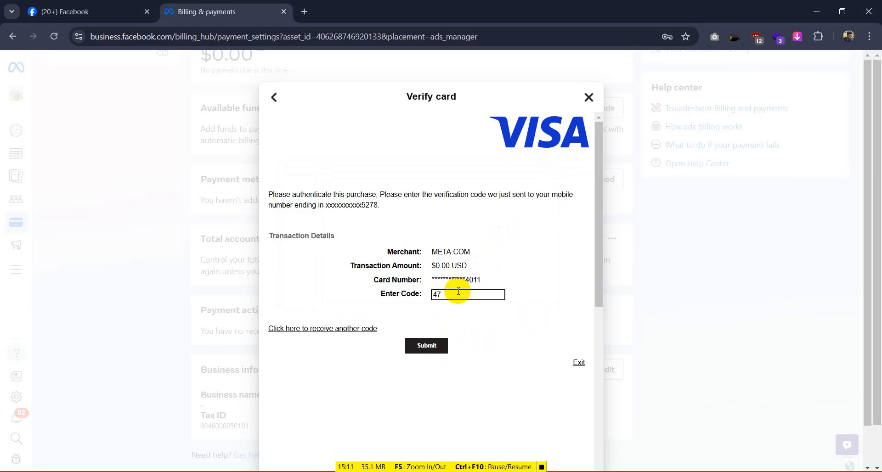
click(445, 345)
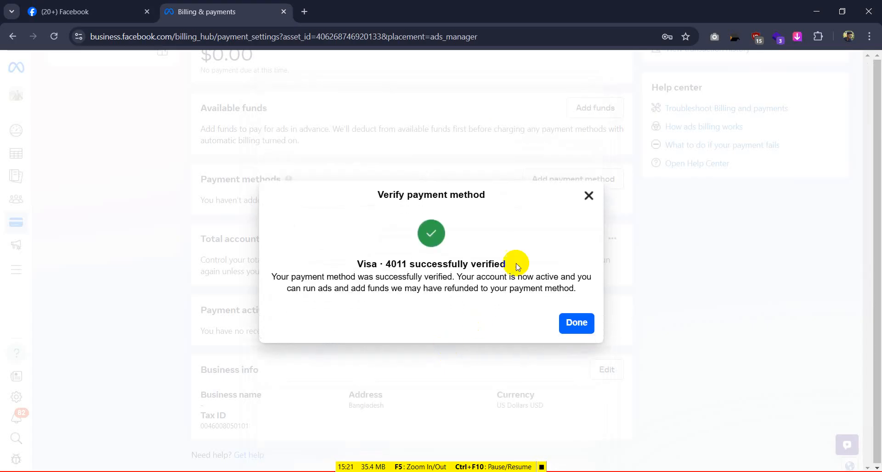
Close the success message, review the $50.00 daily limit and open the Visa card's actions.
click(576, 323)
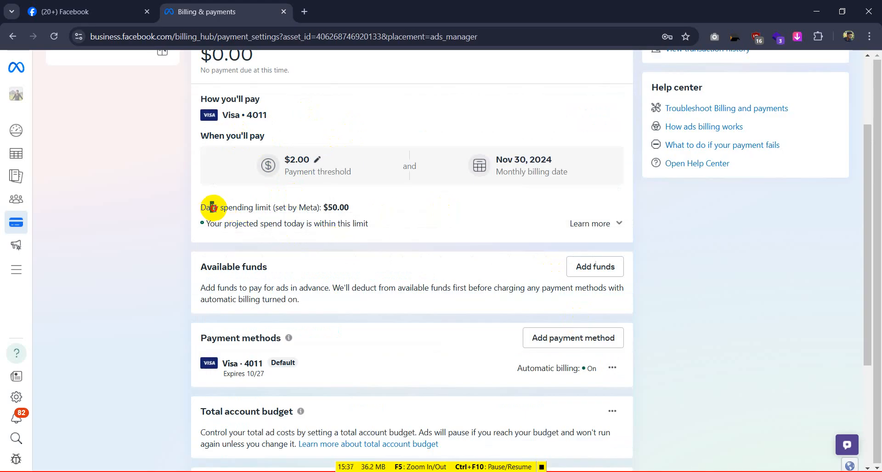
drag(210, 207, 270, 209)
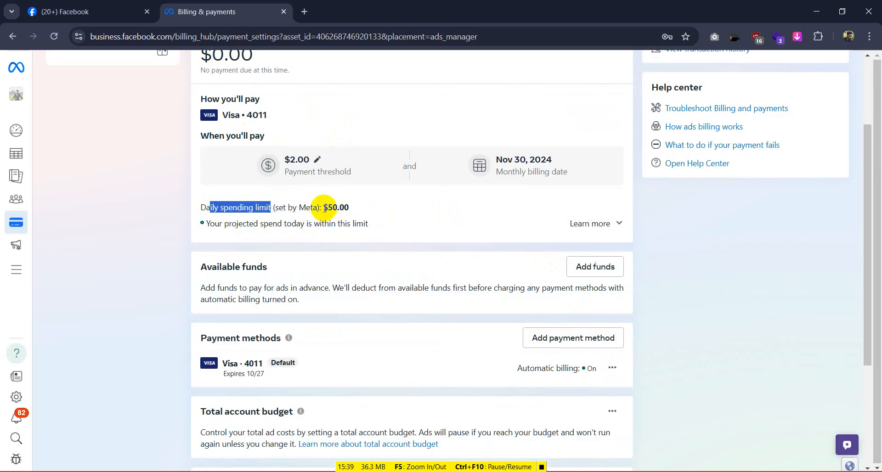
drag(324, 206, 375, 206)
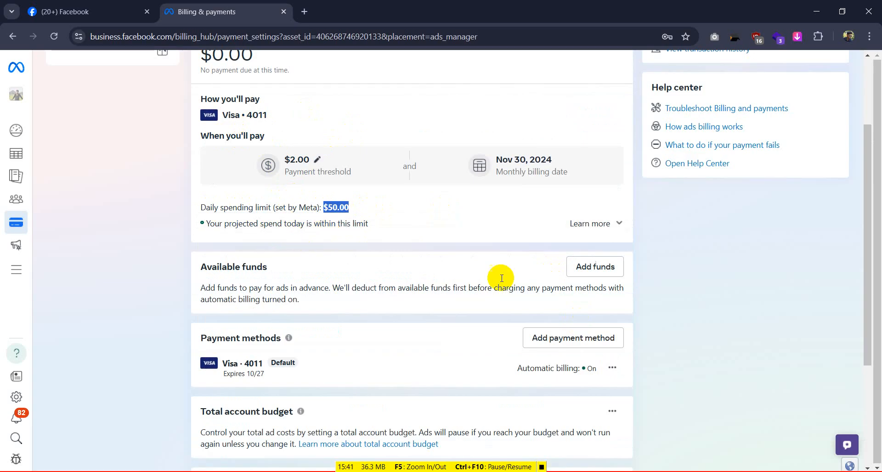
scroll(586, 284, up, 3)
scroll(435, 231, down, 3)
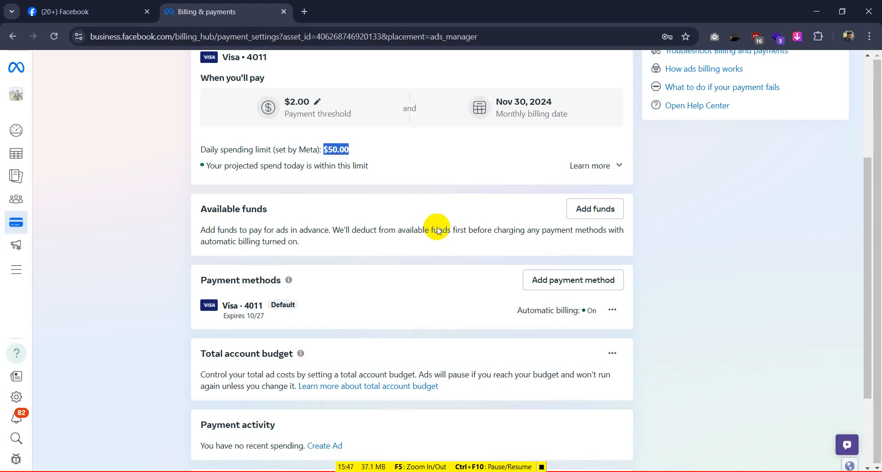
drag(226, 281, 298, 285)
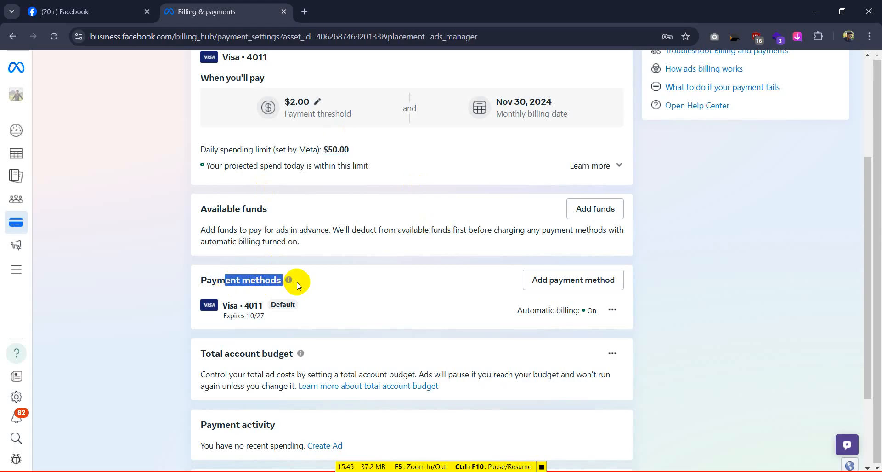
drag(551, 313, 620, 323)
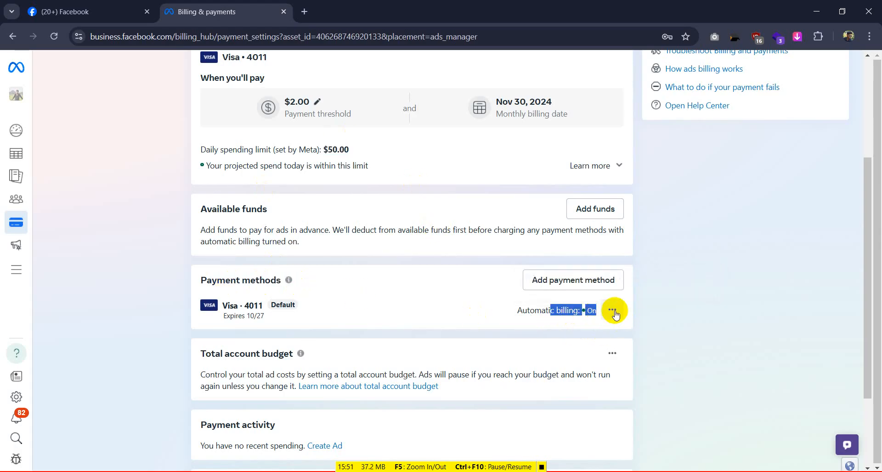
click(613, 310)
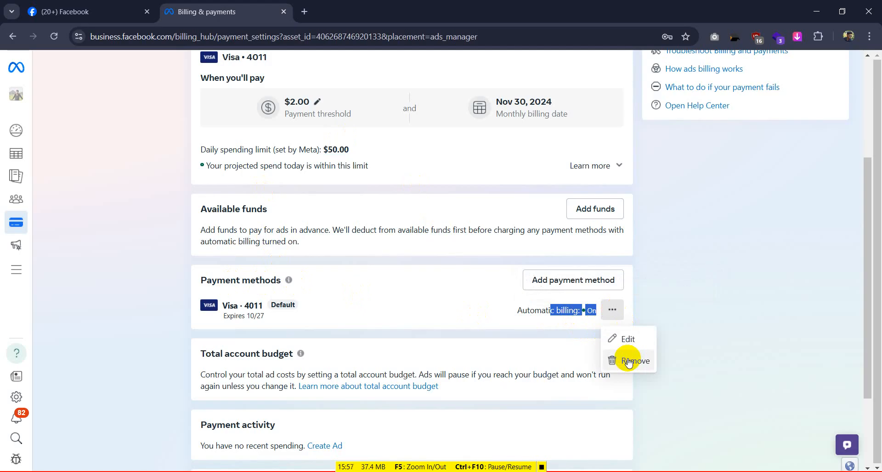
Remove the Visa card ending 4011 and close the success message.
click(628, 362)
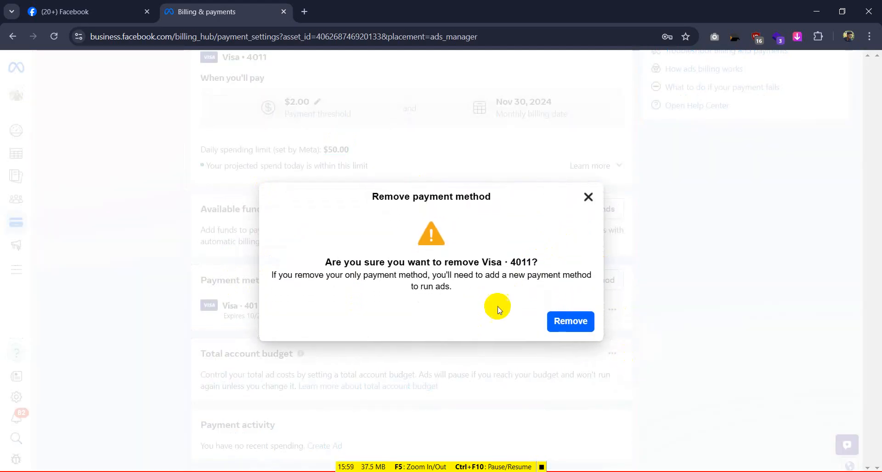
click(578, 326)
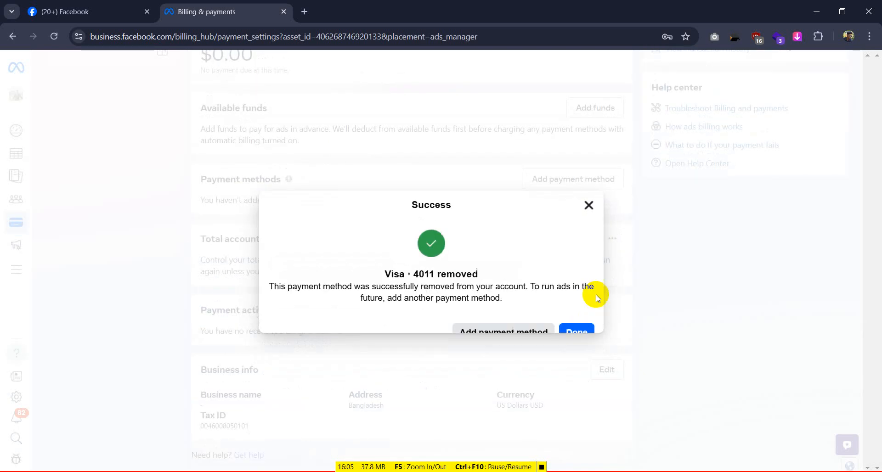
click(575, 323)
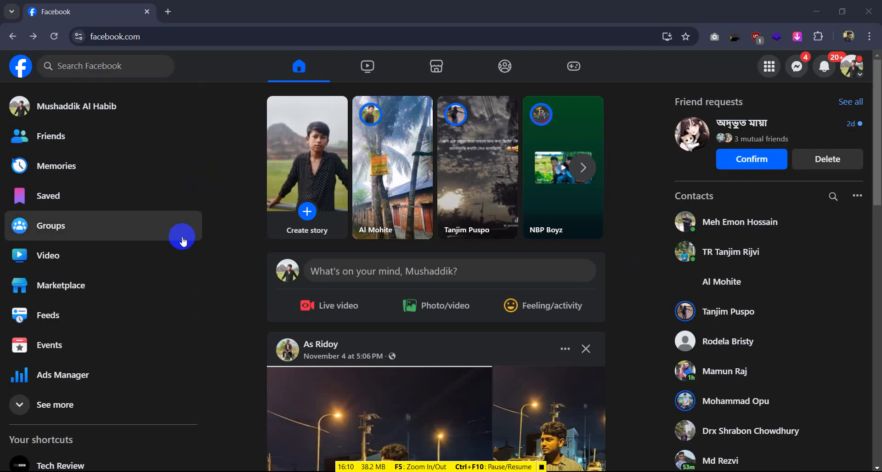
Switch to acting as the Tech Review page and open its profile.
click(852, 73)
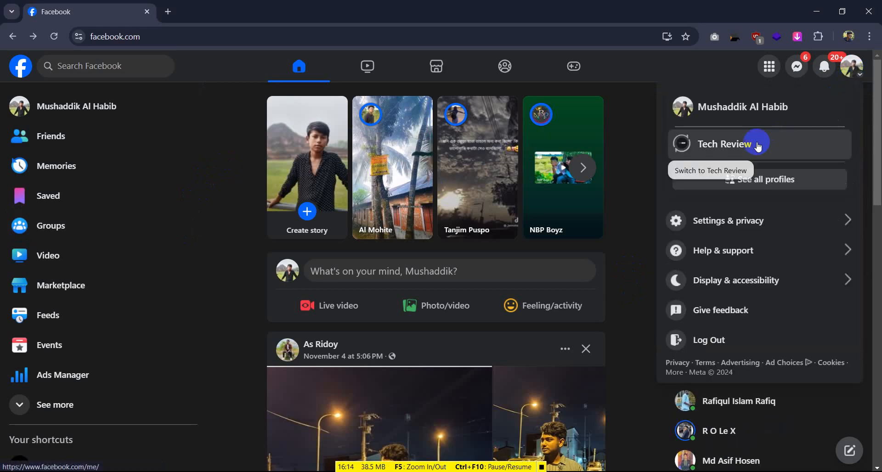
click(758, 145)
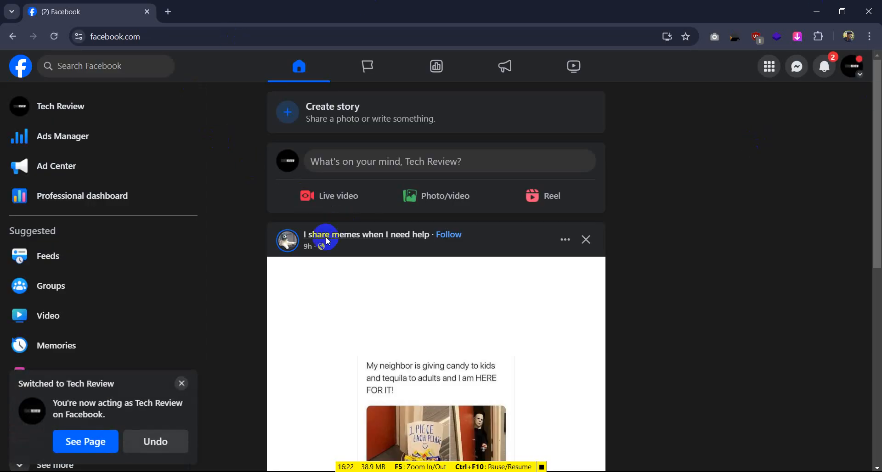
click(89, 115)
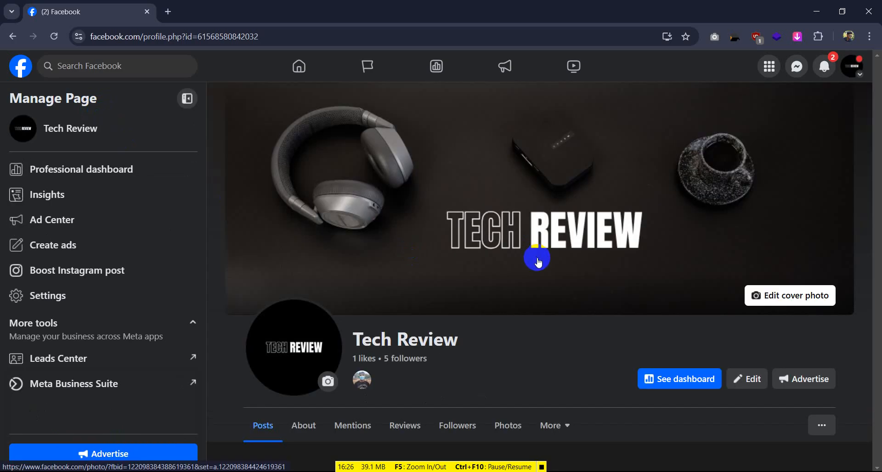
Browse the Tech Review page and start a new public post.
scroll(625, 356, down, 10)
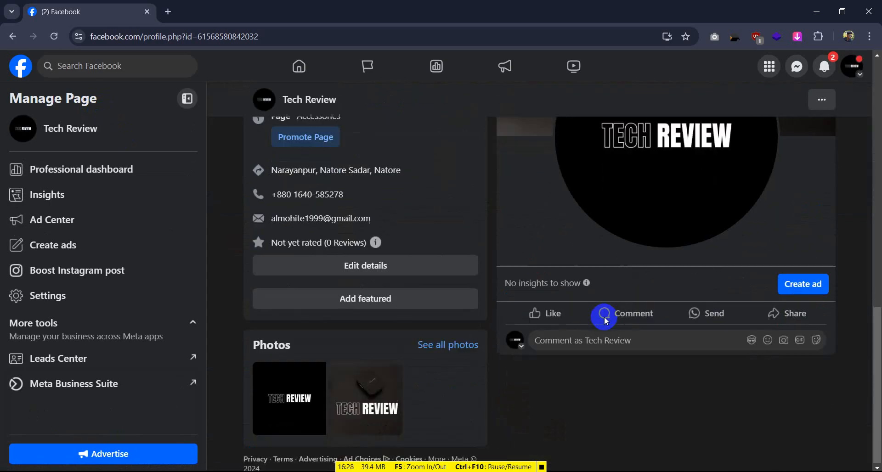
scroll(616, 354, up, 5)
scroll(604, 322, down, 7)
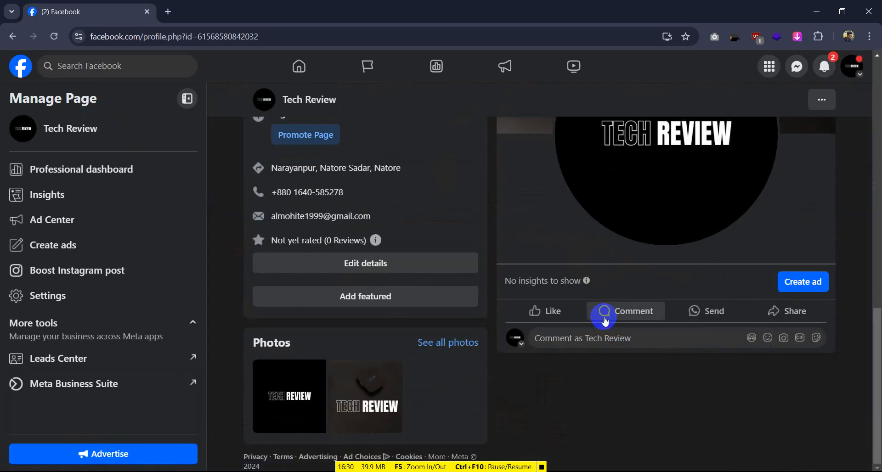
scroll(733, 276, up, 4)
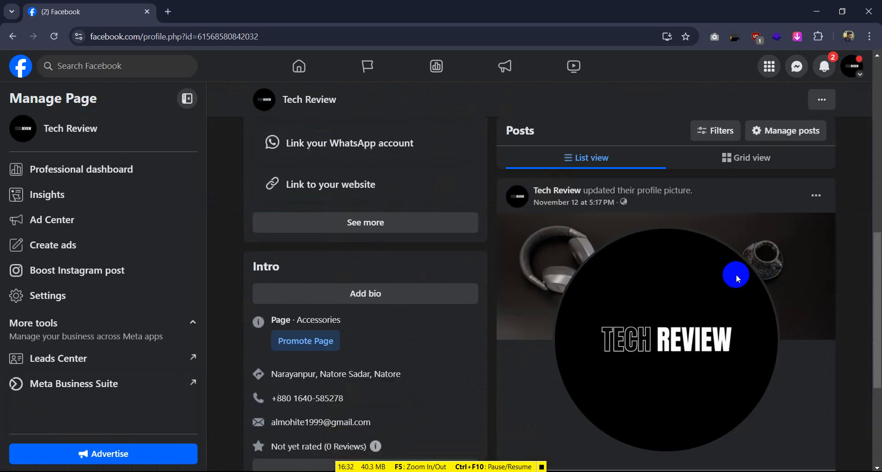
scroll(731, 257, down, 4)
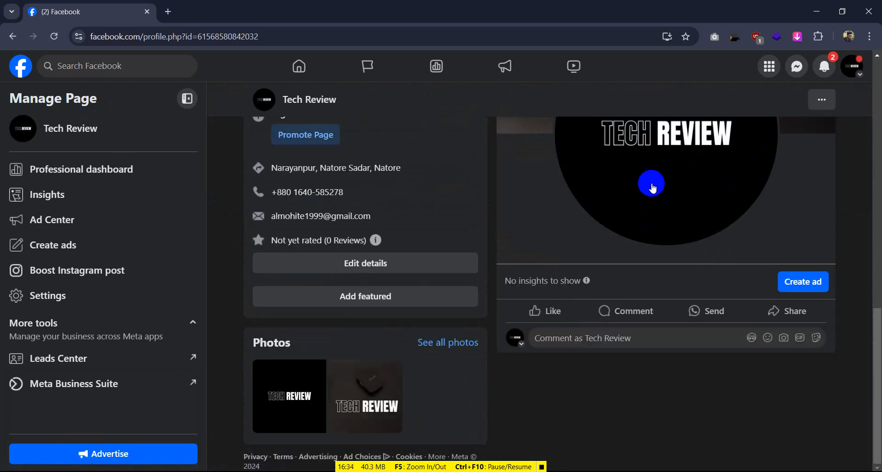
scroll(650, 184, up, 5)
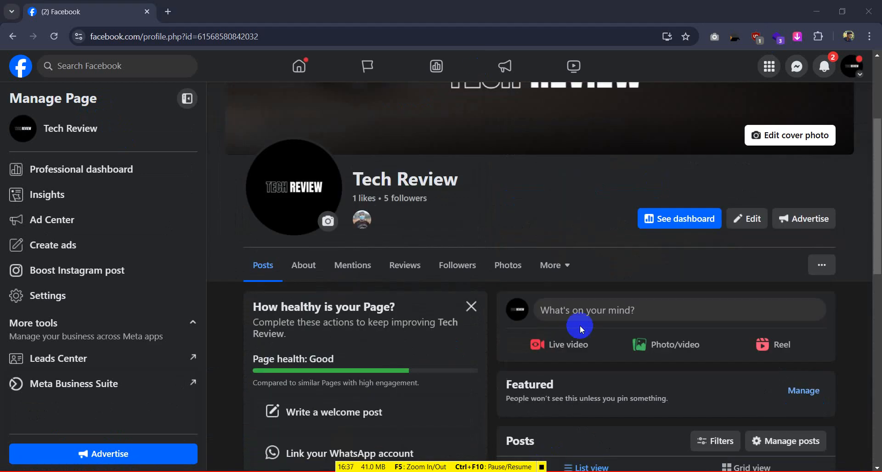
scroll(582, 341, down, 6)
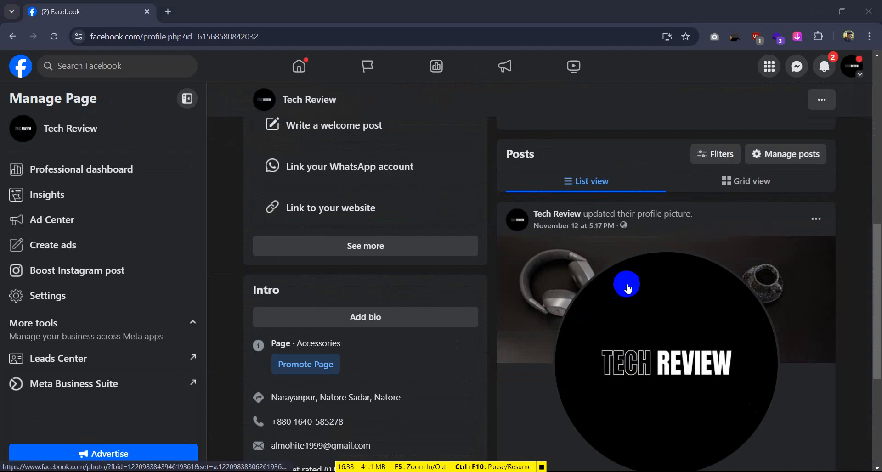
scroll(627, 286, up, 5)
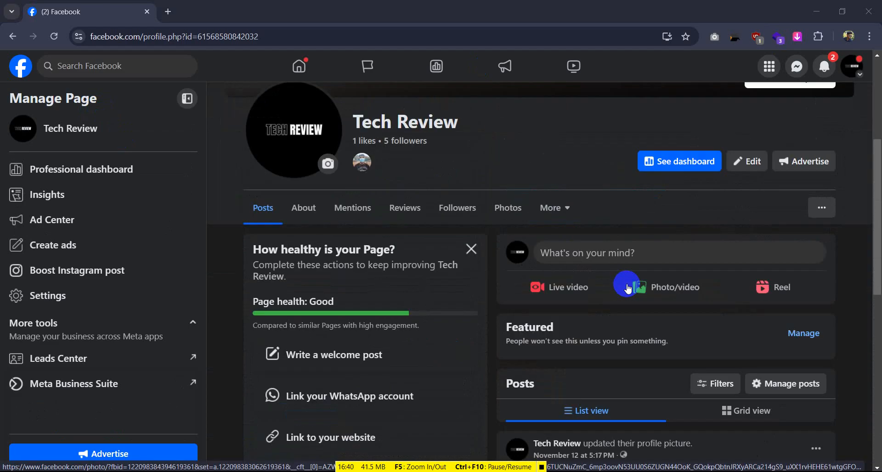
scroll(627, 285, down, 2)
scroll(627, 281, up, 4)
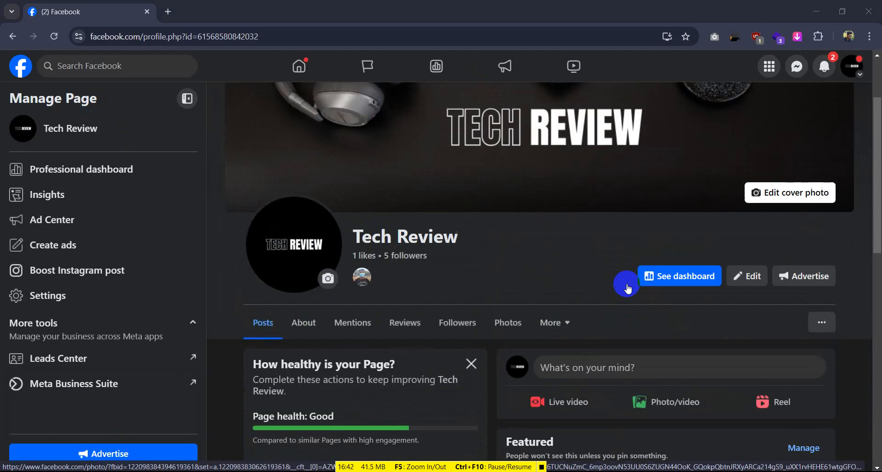
click(592, 368)
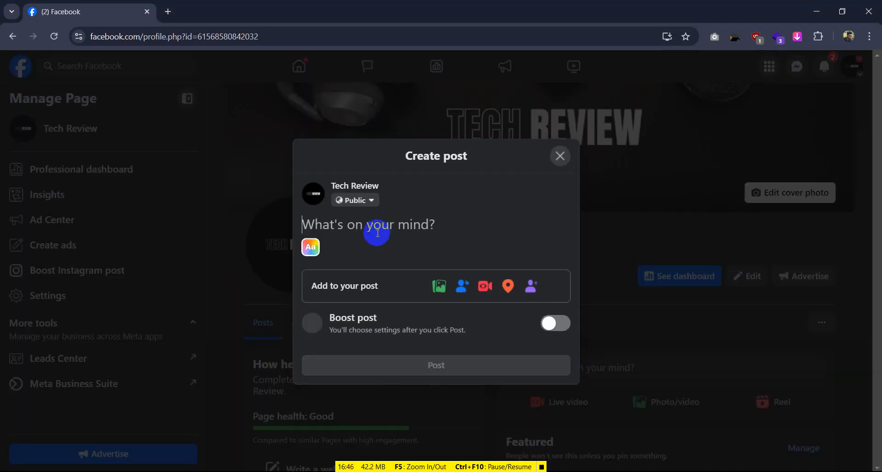
Paste the saved Samsung Galaxy S25 Ultra post text from clipboard history into the composer.
key(super+v)
click(383, 273)
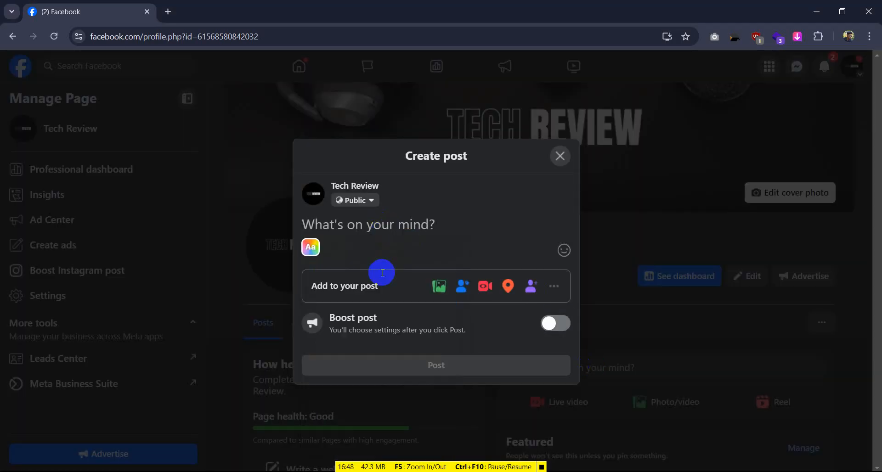
scroll(343, 329, up, 3)
scroll(322, 322, down, 3)
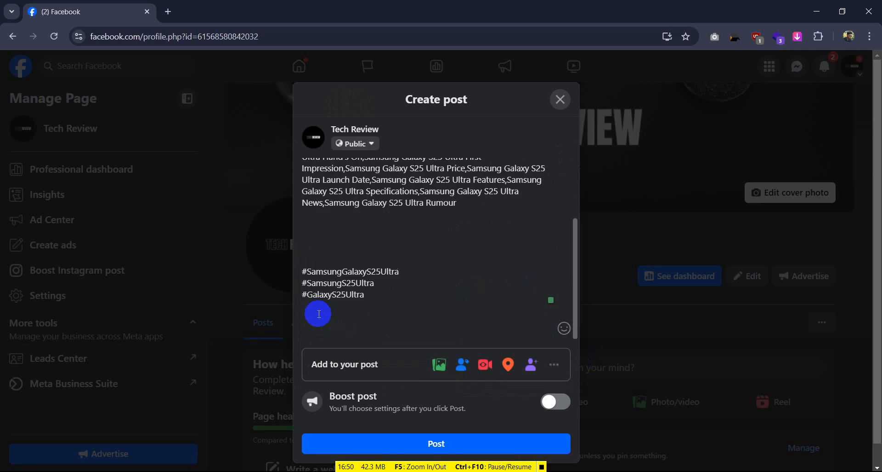
Delete the blank lines around the title and above the hashtags, then select the title.
click(303, 267)
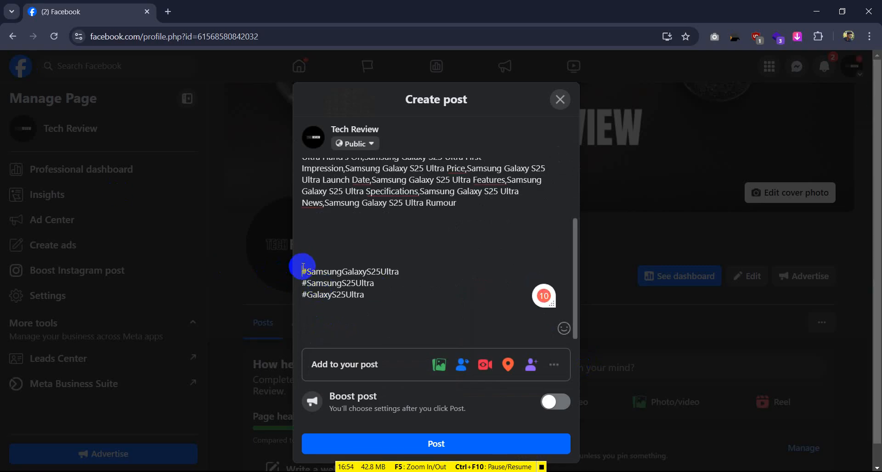
scroll(303, 268, up, 3)
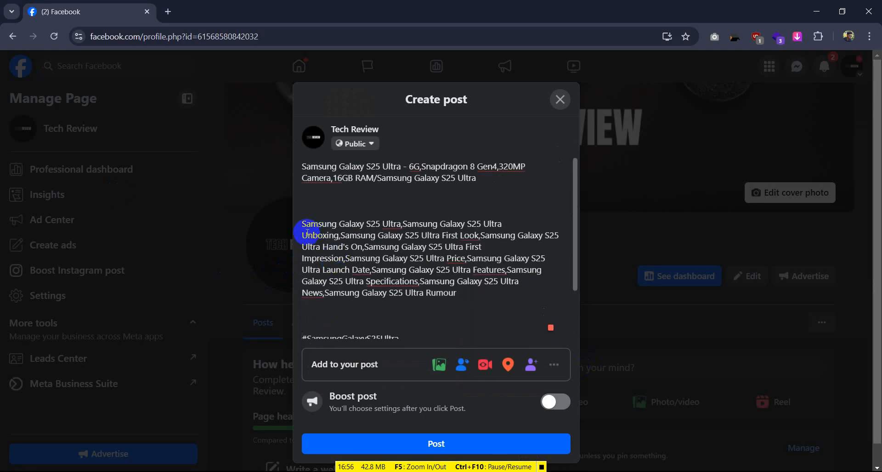
key(BackSpace)
key(BackSpace)
click(304, 219)
key(BackSpace)
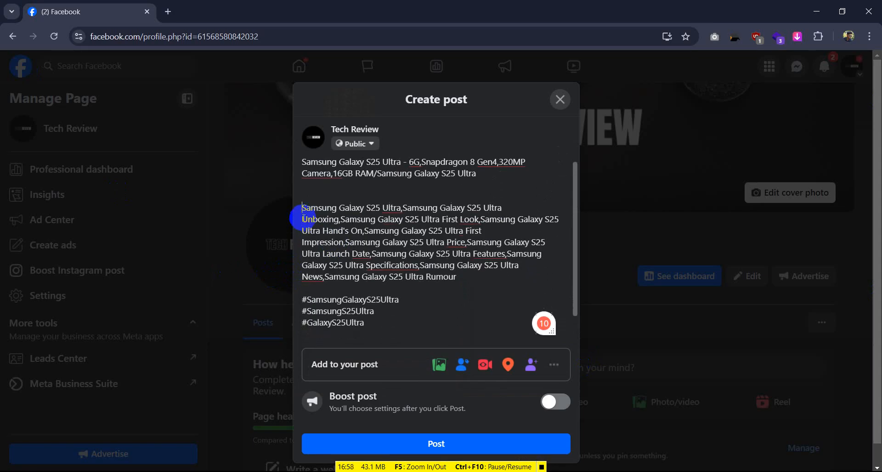
key(BackSpace)
drag(483, 178, 247, 160)
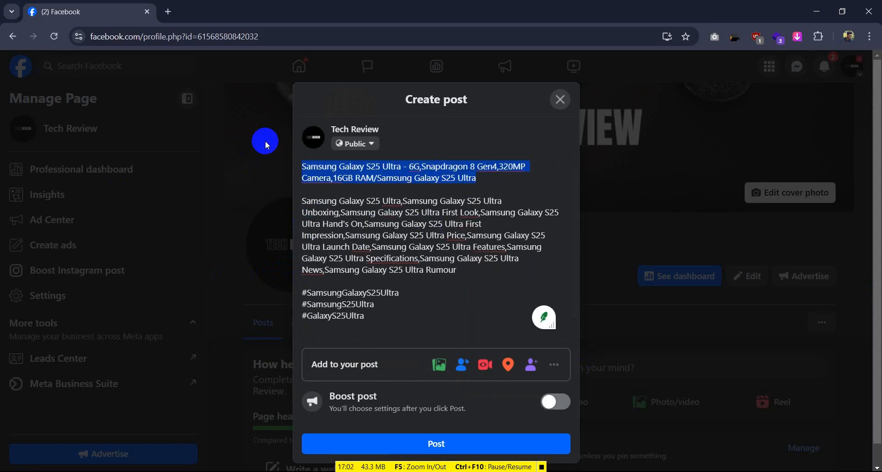
click(447, 371)
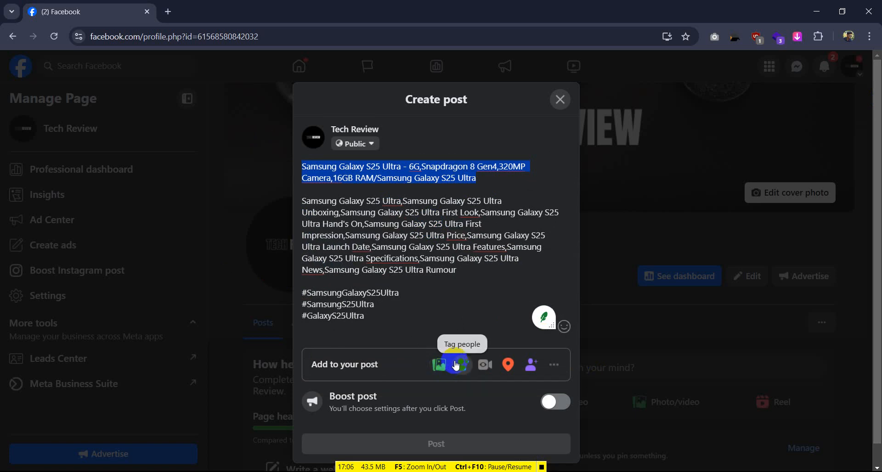
Attach the Samsung Galaxy S25 Ultra .mp4 from Downloads > Video to the post.
click(440, 364)
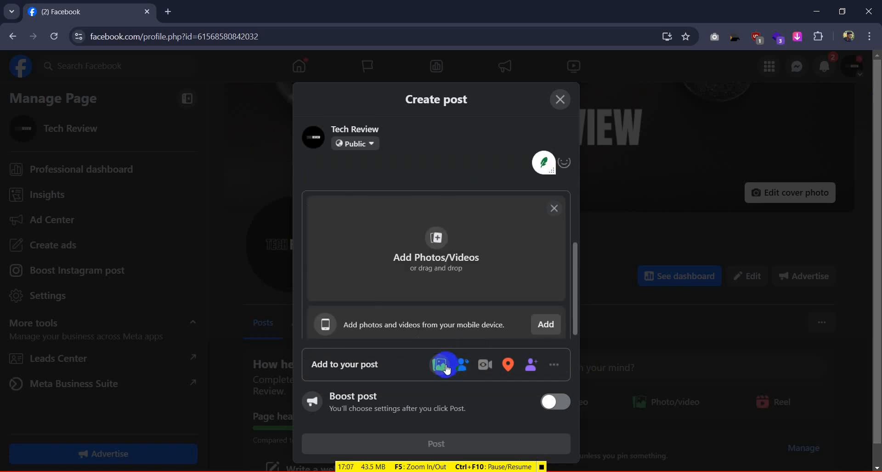
click(450, 259)
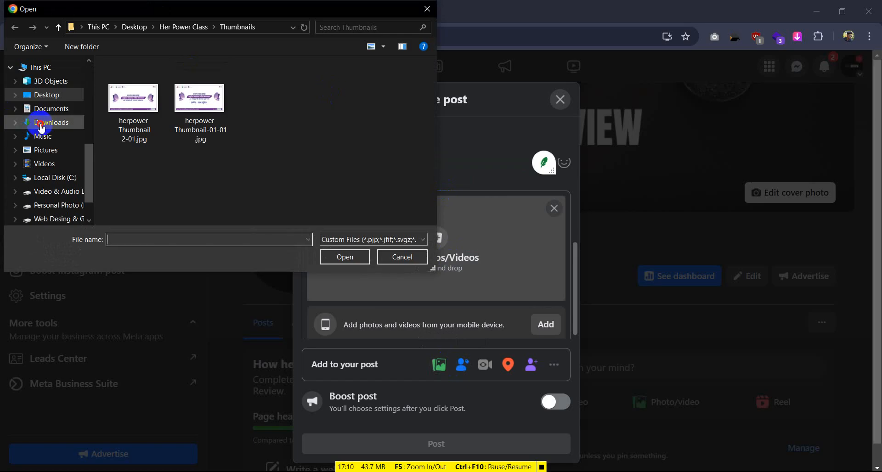
click(40, 123)
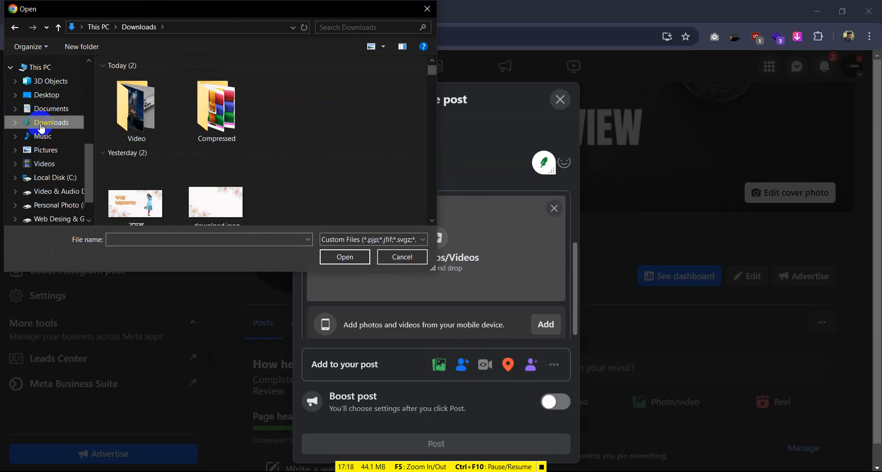
double_click(140, 112)
scroll(327, 110, down, 3)
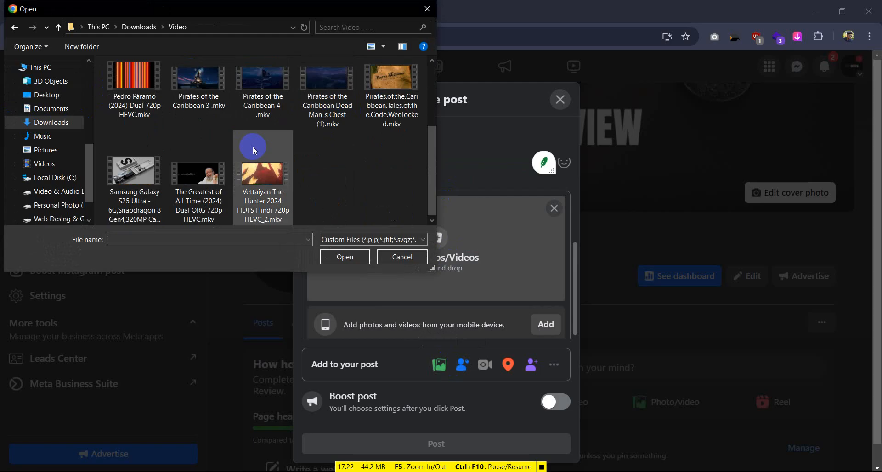
click(144, 181)
click(353, 260)
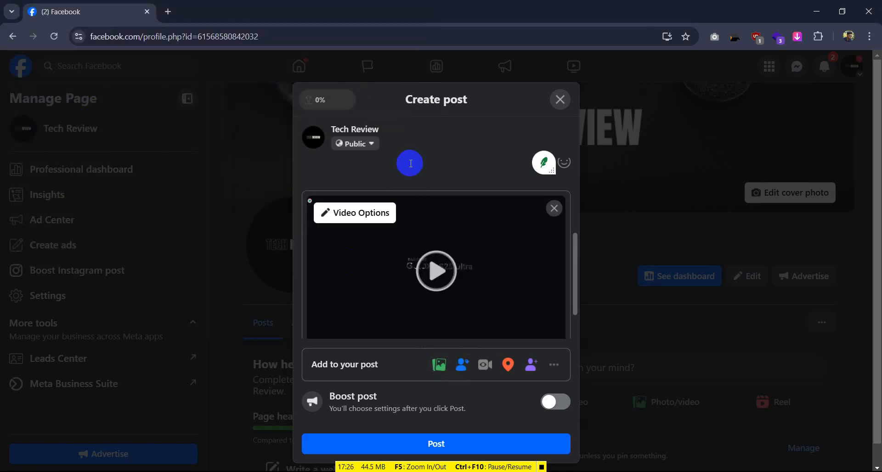
click(374, 220)
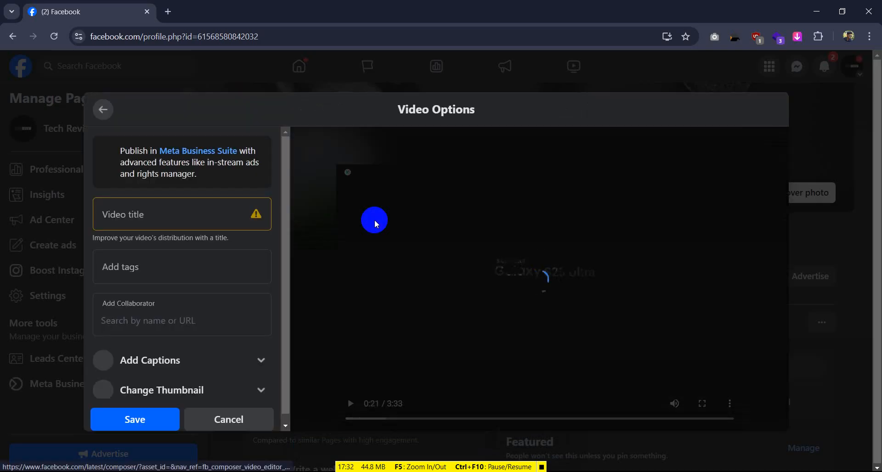
Paste the post text into the video title, cut it back out, and open a new browser tab.
click(181, 216)
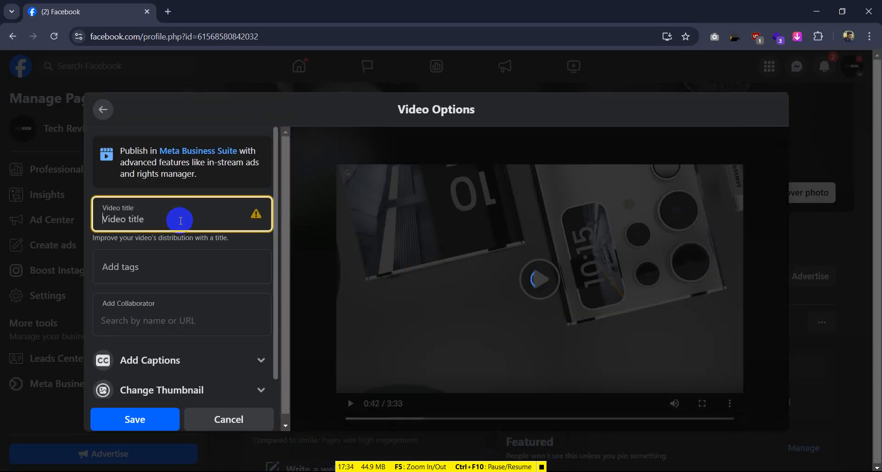
key(super+v)
click(172, 277)
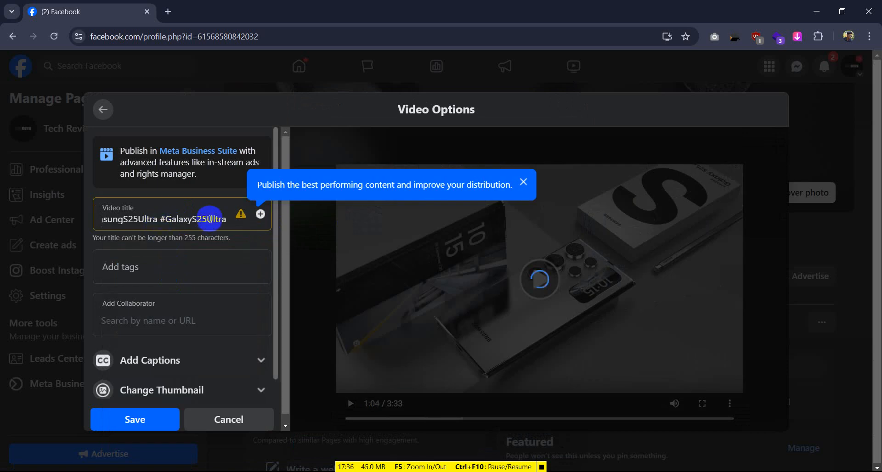
drag(225, 219, 49, 203)
click(214, 219)
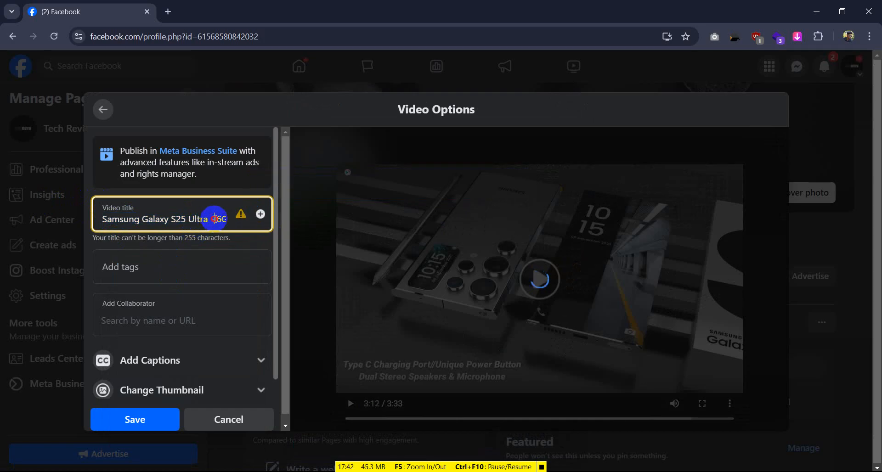
mouse_move(214, 219)
mouse_down()
mouse_move(238, 220)
mouse_move(184, 220)
mouse_move(210, 221)
mouse_up()
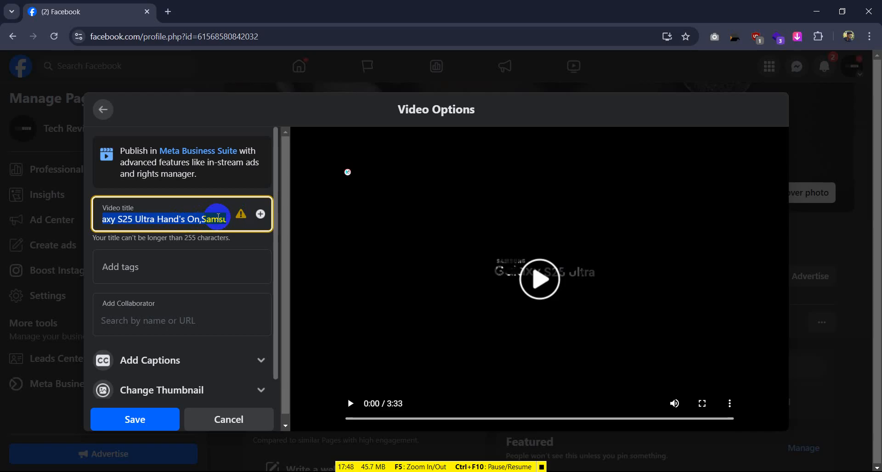
key(ctrl+x)
click(168, 11)
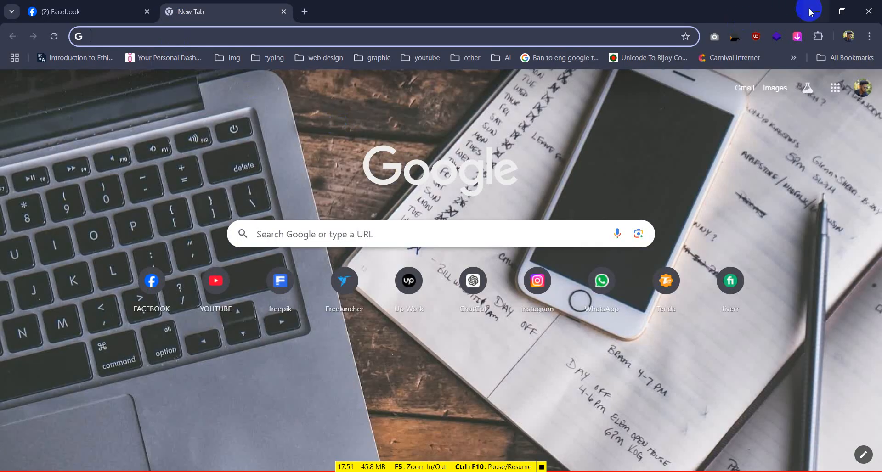
Minimize Chrome and create a New Text Document on the desktop with its default name.
click(816, 12)
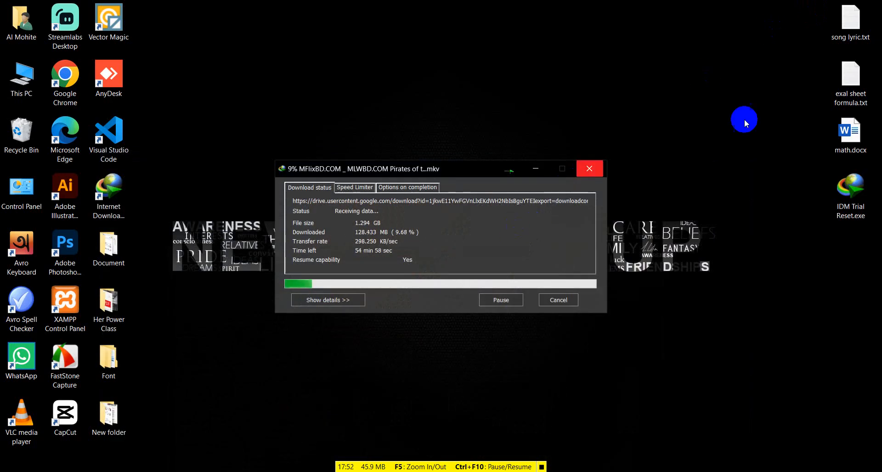
click(536, 168)
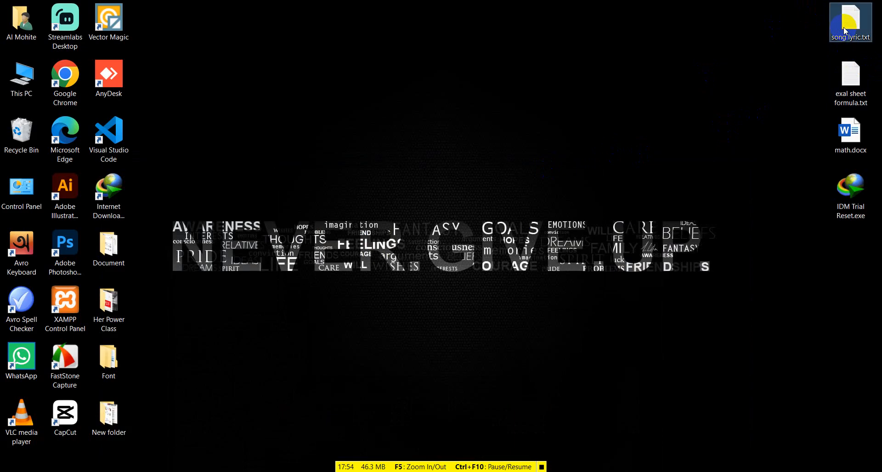
right_click(365, 157)
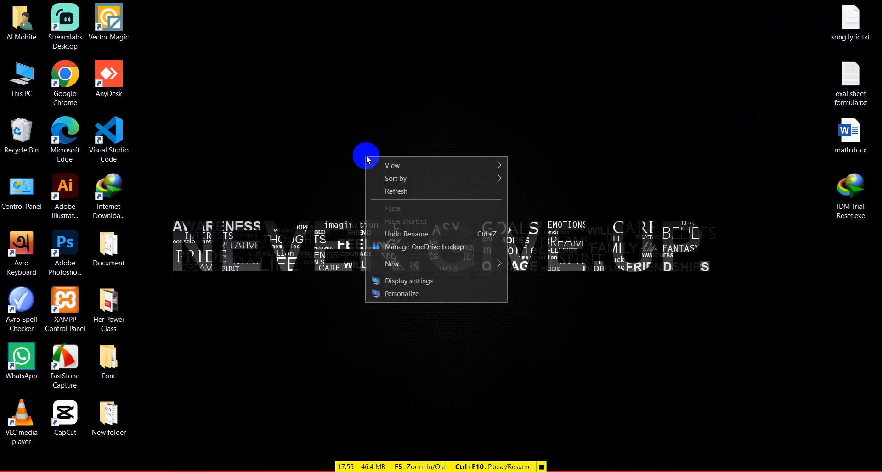
click(436, 201)
right_click(236, 269)
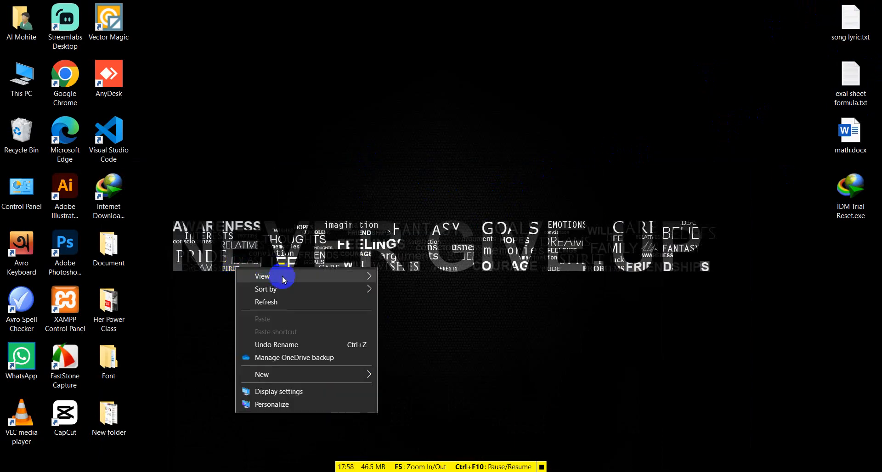
mouse_move(282, 376)
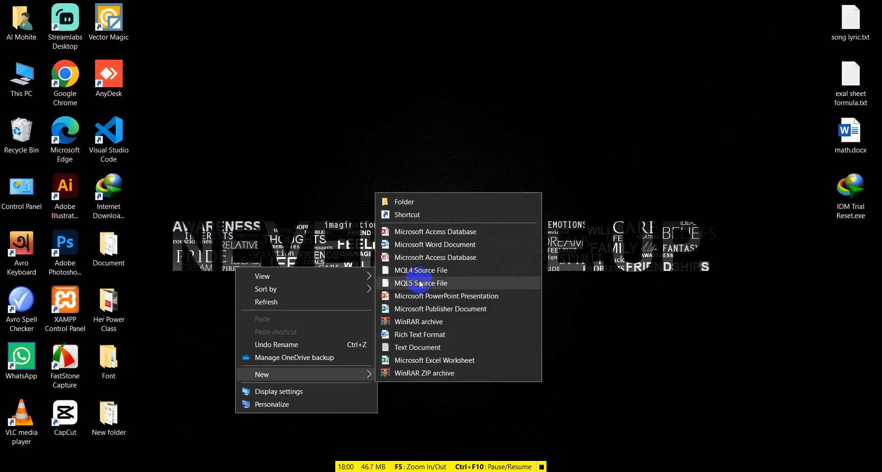
click(418, 347)
click(245, 307)
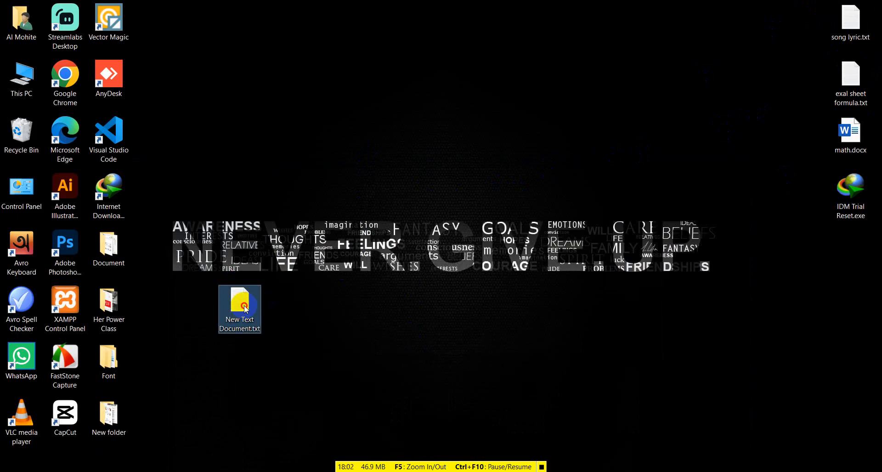
Open New Text Document.txt in Notepad and paste in the post text to inspect it.
double_click(246, 310)
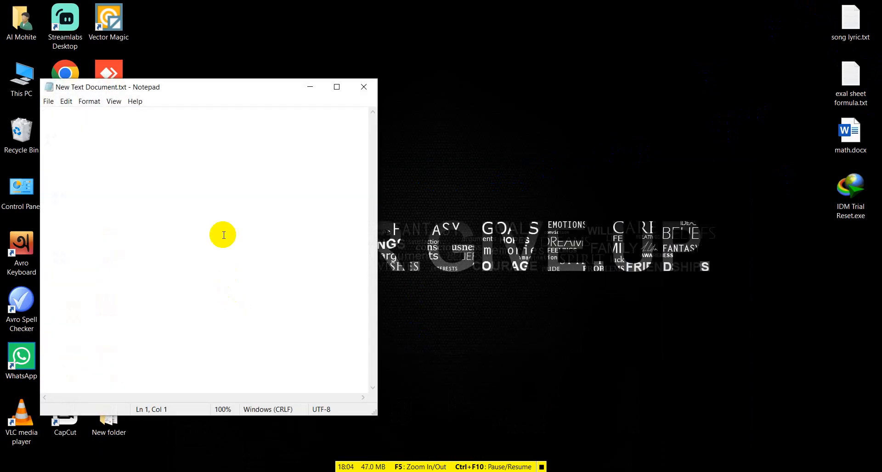
key(ctrl+v)
drag(108, 112, 3, 111)
drag(71, 115, 14, 115)
click(313, 188)
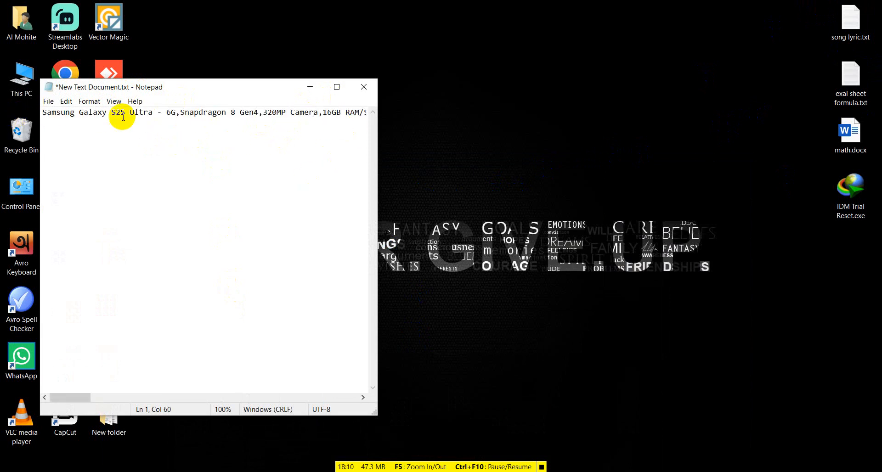
drag(46, 112, 235, 125)
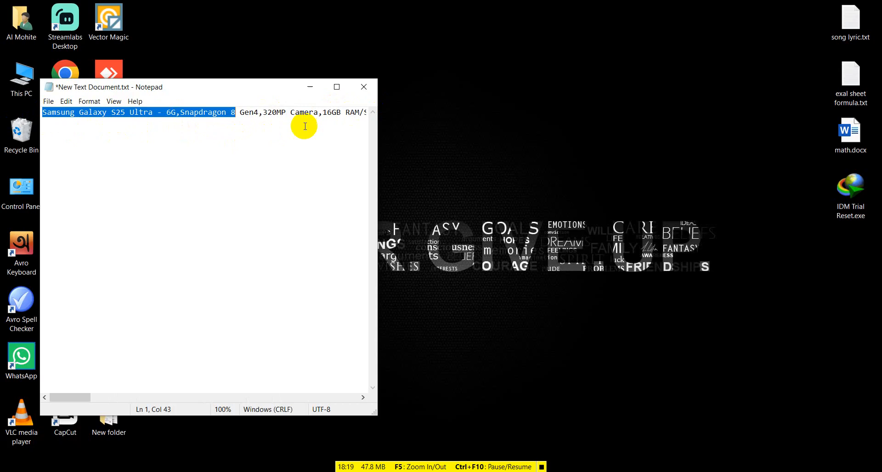
click(280, 167)
Delete all the pasted text and close Notepad without saving.
key(ctrl+a)
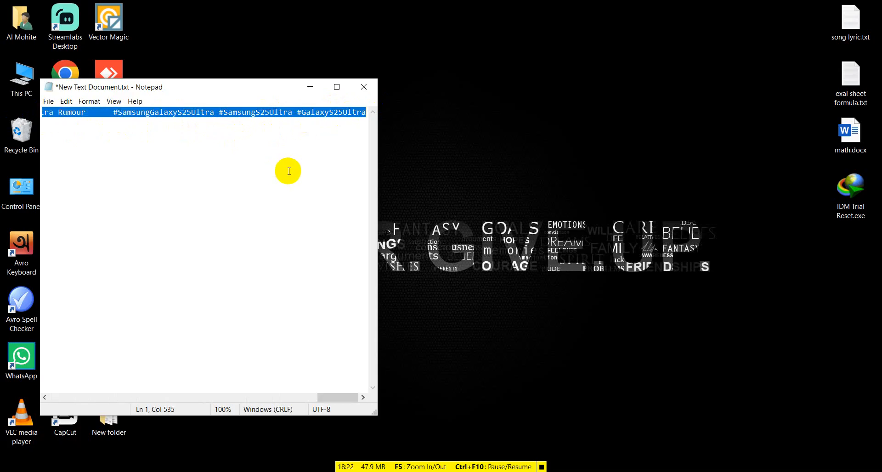
key(BackSpace)
click(364, 87)
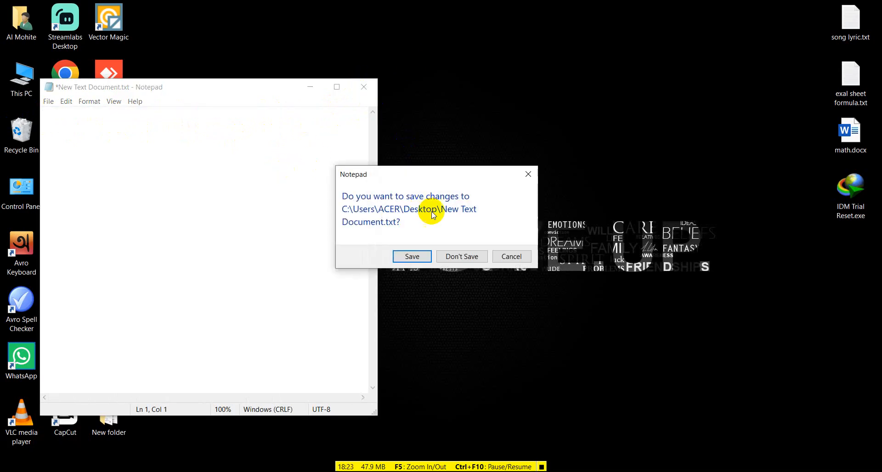
click(461, 256)
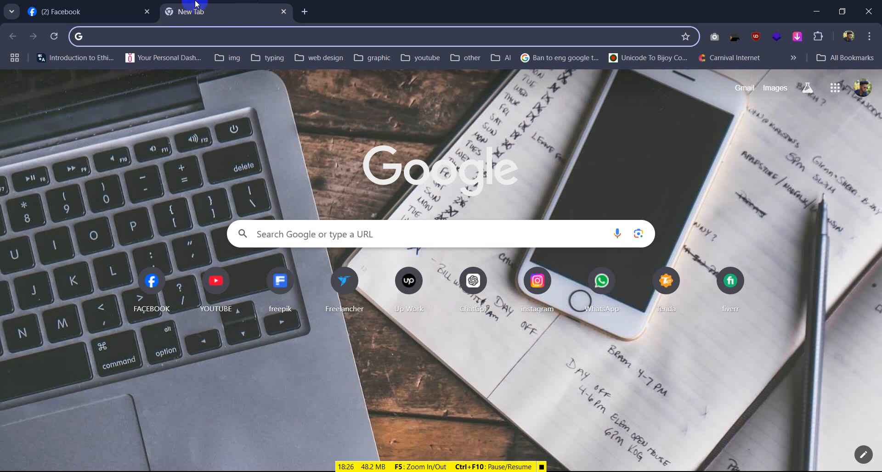
Close the extra browser tab and return to the post caption, selecting its title paragraph.
click(284, 13)
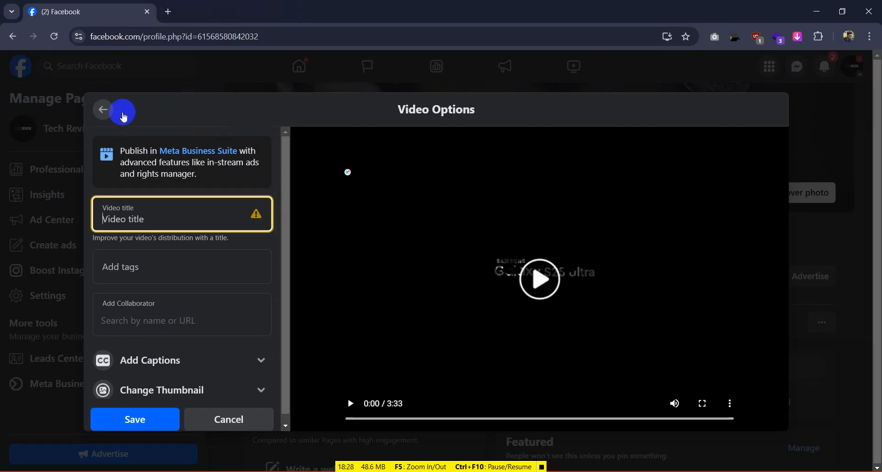
click(102, 111)
click(415, 198)
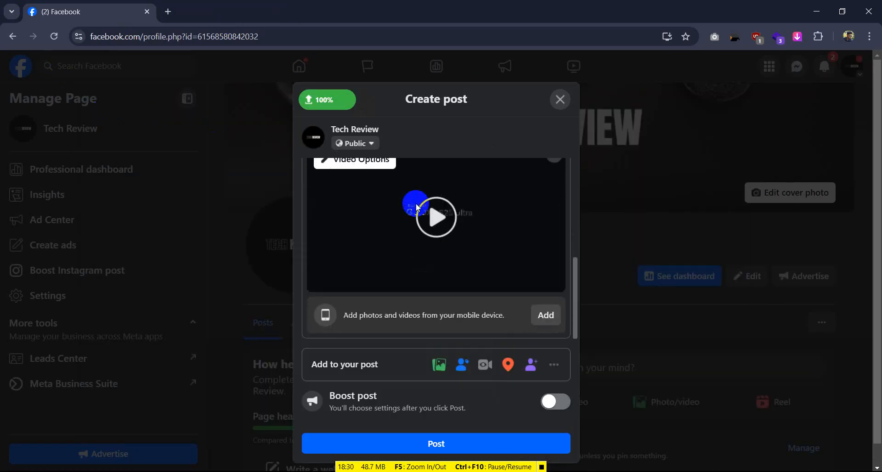
key(ctrl+v)
click(331, 178)
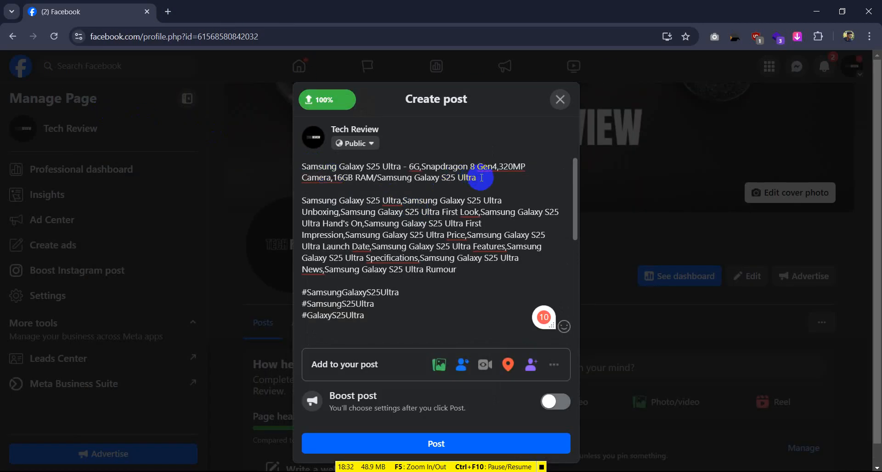
drag(477, 179, 273, 170)
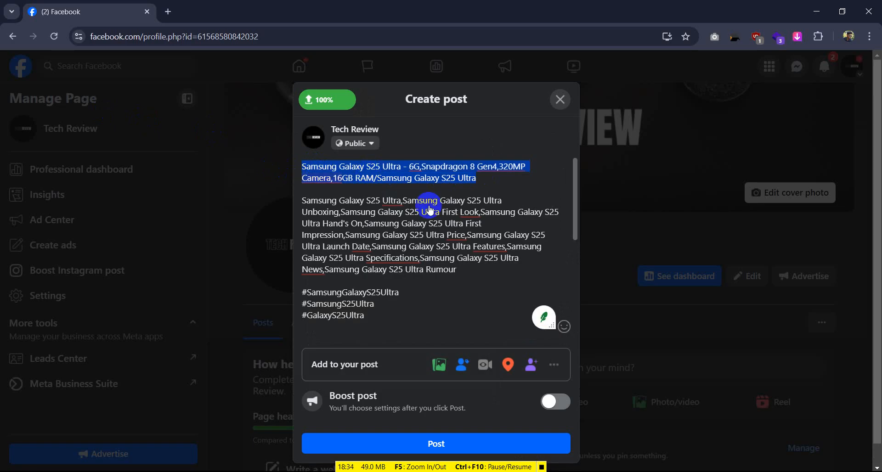
Scroll down to the attached Samsung Galaxy S25 Ultra video and open its Video Options.
scroll(430, 207, down, 2)
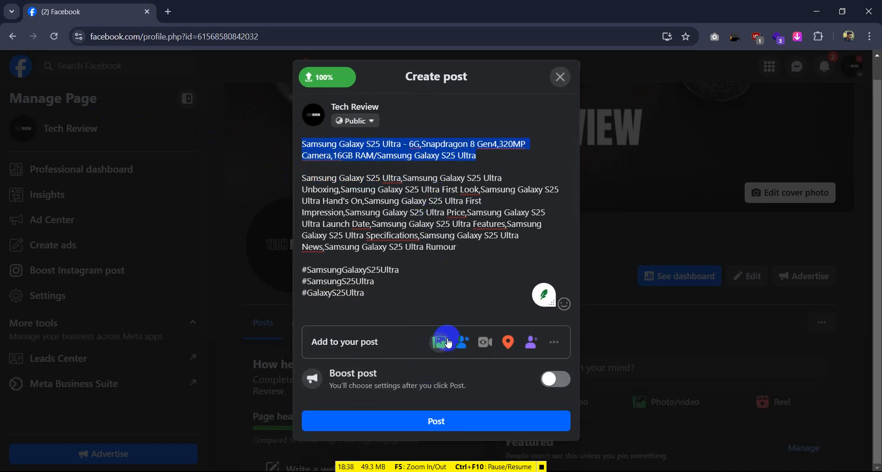
click(451, 298)
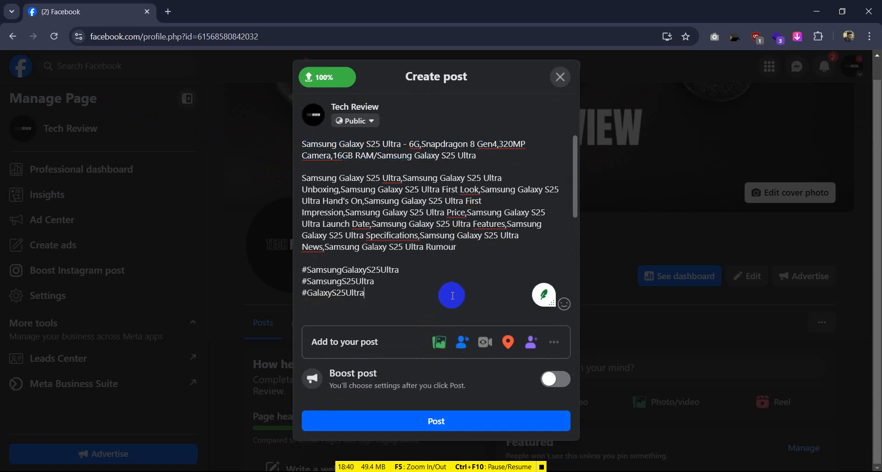
scroll(479, 175, down, 5)
scroll(484, 197, up, 4)
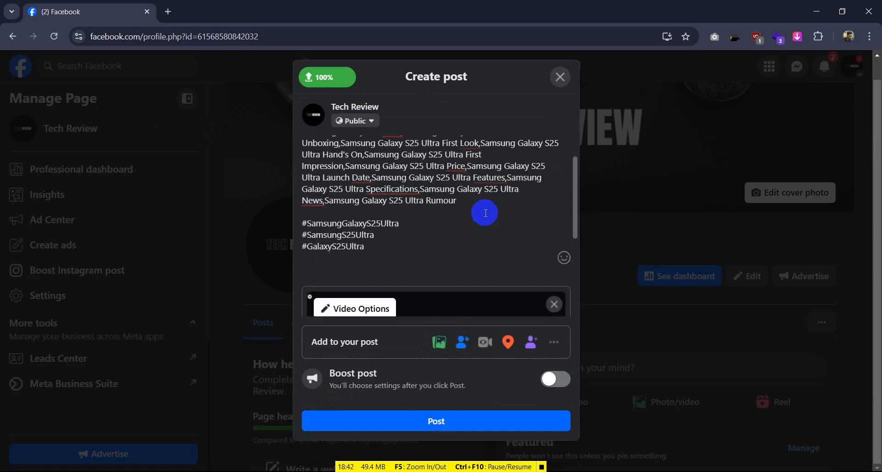
scroll(549, 267, up, 3)
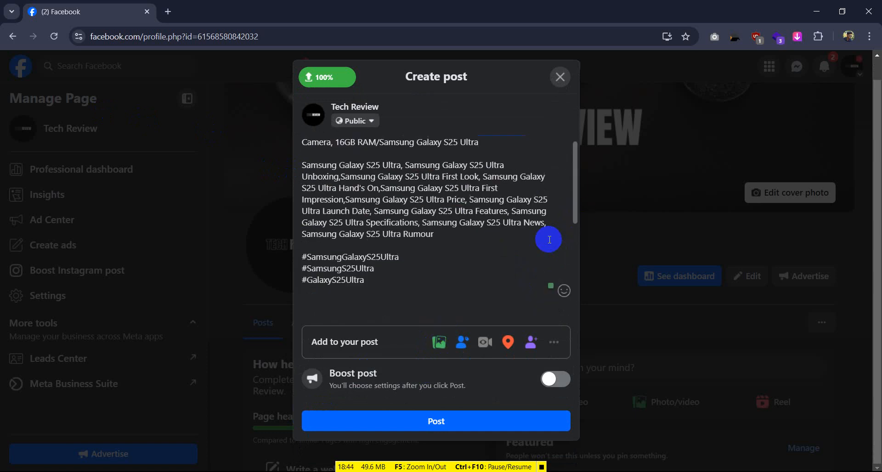
scroll(398, 277, down, 5)
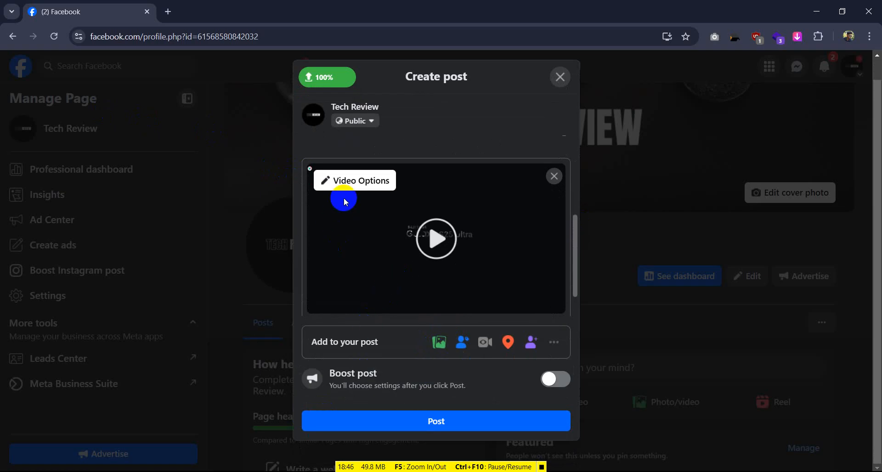
click(350, 184)
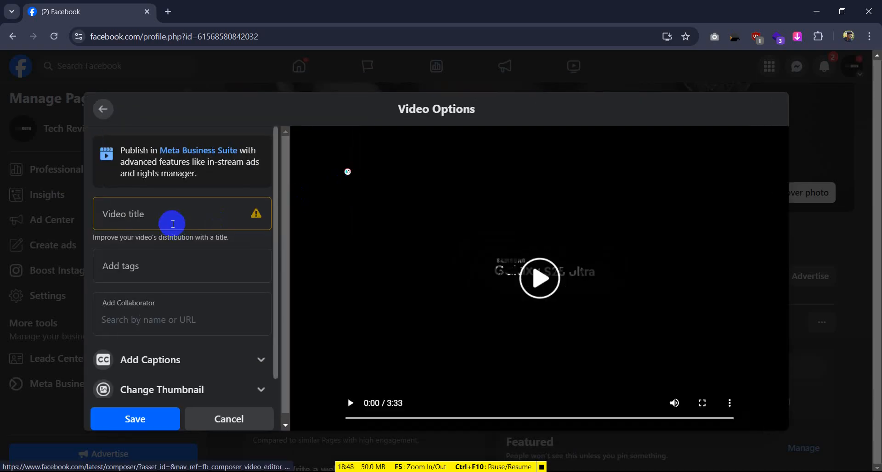
Paste a video title and type 'Samsu' as a tag, then back out to the post.
click(173, 223)
key(ctrl+v)
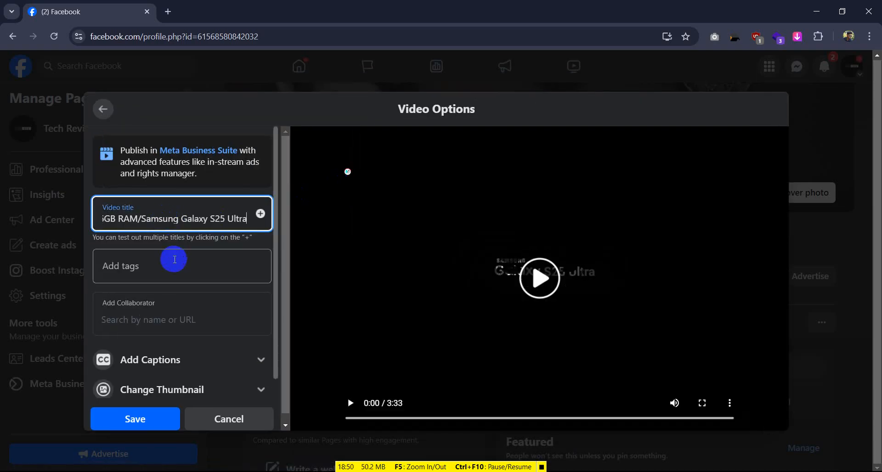
click(170, 274)
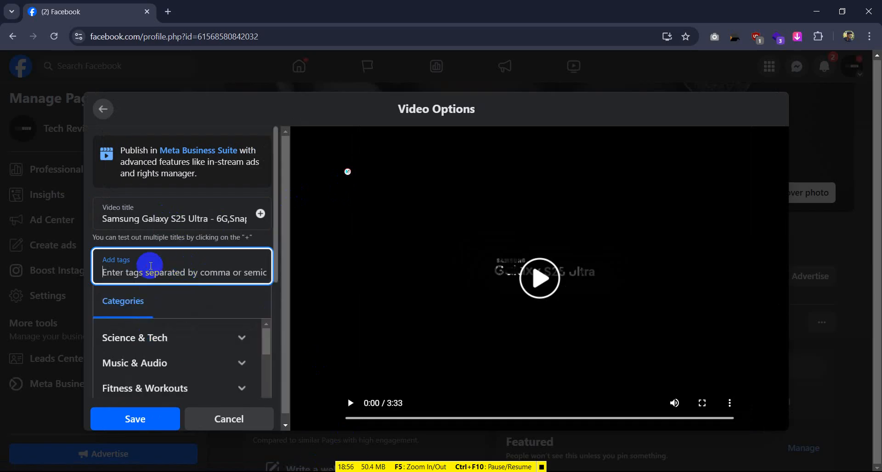
text(Samsung)
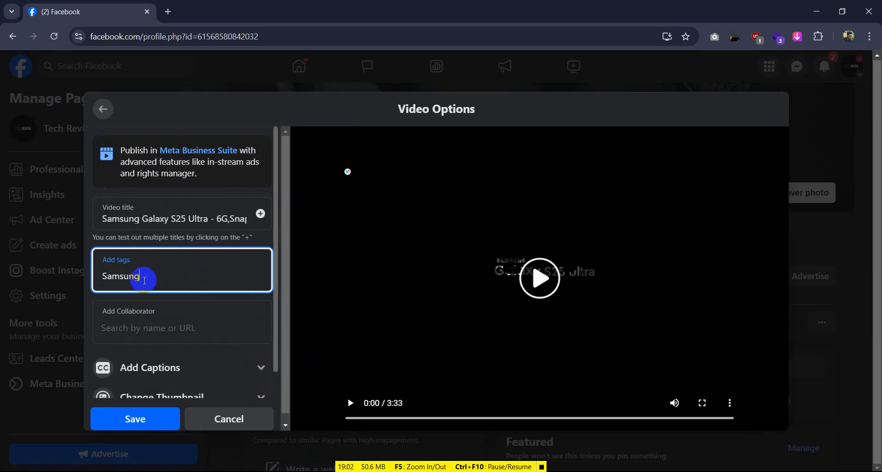
click(103, 110)
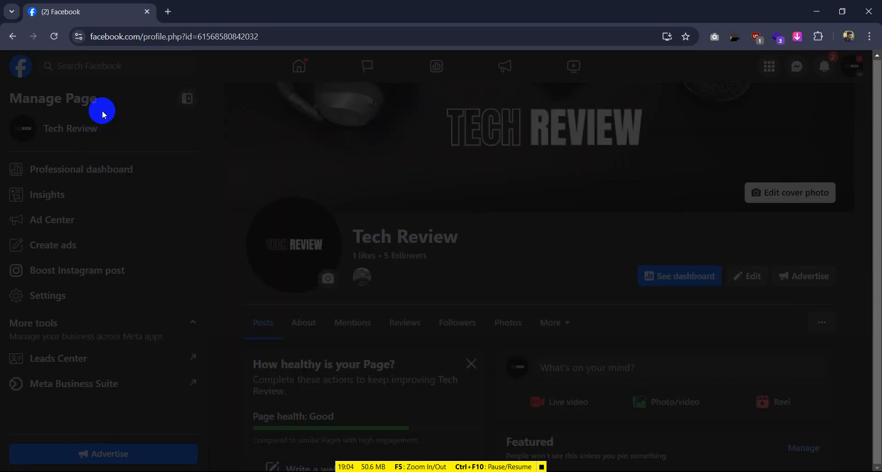
Copy SamsungGalaxyS25Ultra, SamsungS25Ultra and GalaxyS25Ultra from the caption, each without its # sign.
scroll(395, 257, up, 5)
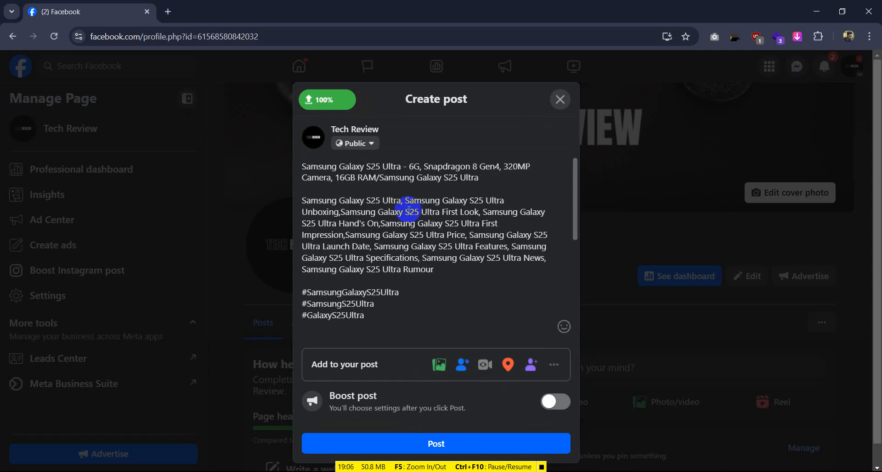
click(373, 323)
drag(373, 323, 303, 285)
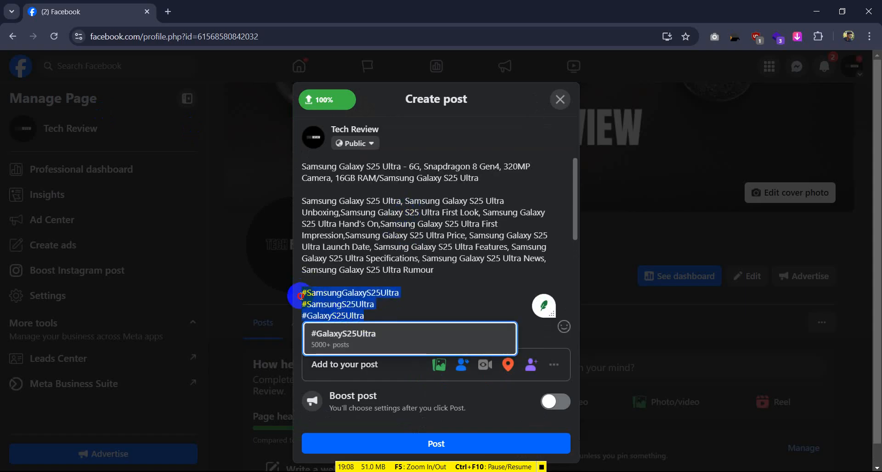
click(316, 292)
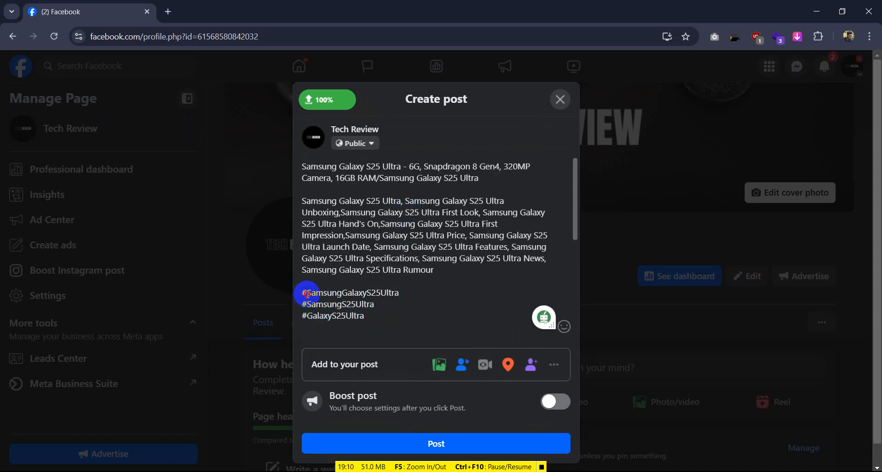
drag(307, 293, 405, 293)
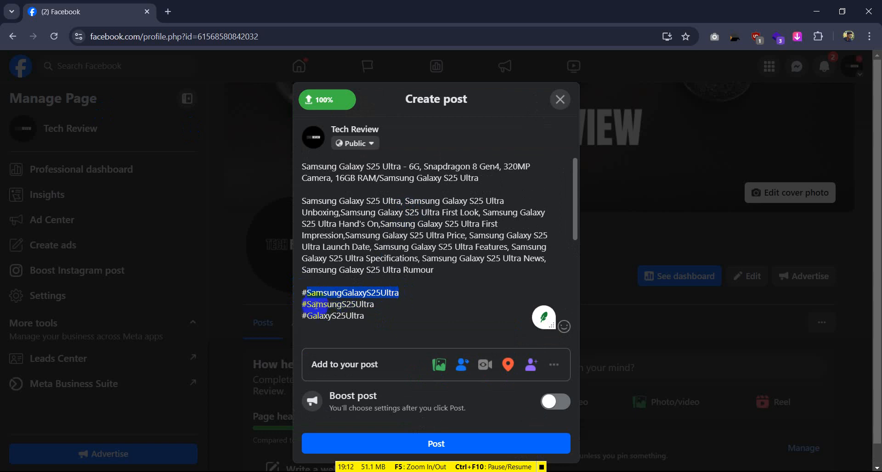
drag(308, 304, 375, 307)
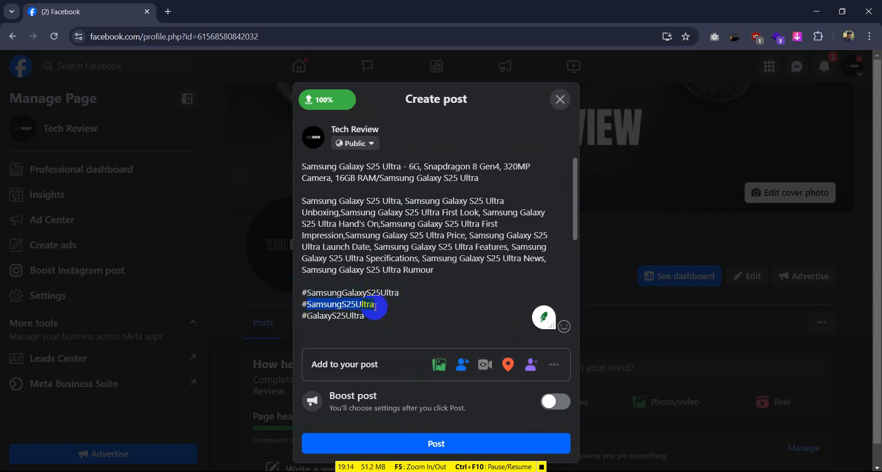
drag(308, 316, 364, 318)
key(super+c)
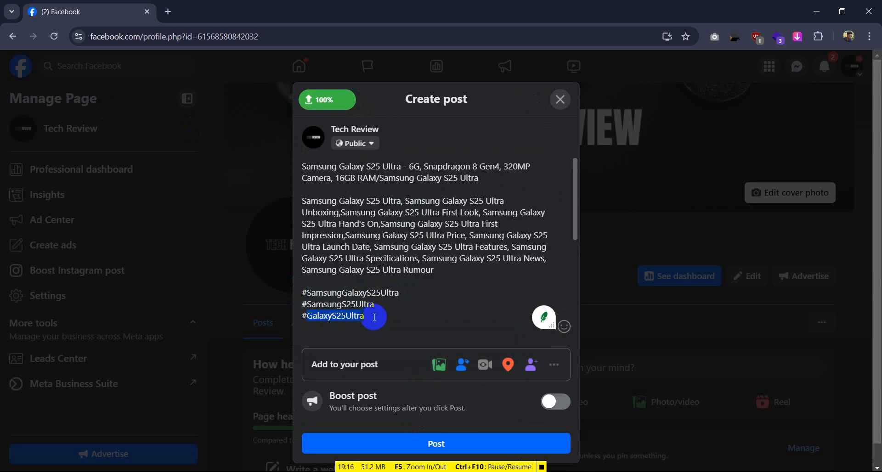
scroll(405, 257, down, 5)
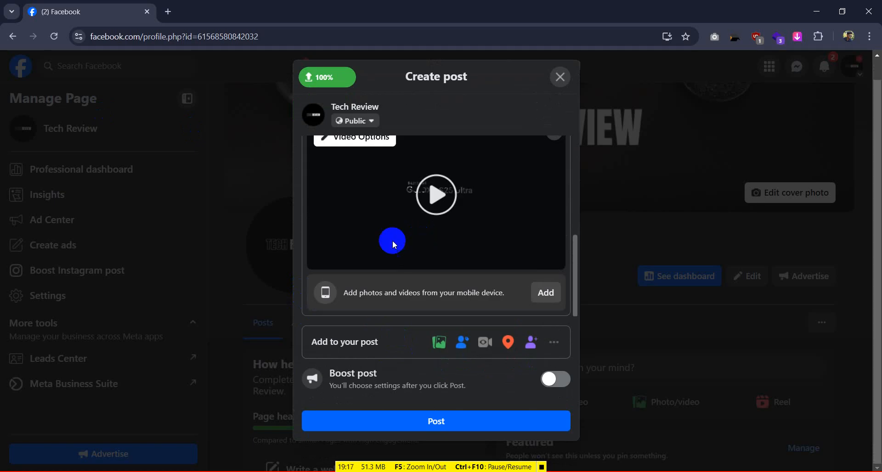
Open Video Options and paste the long Samsung Galaxy S25 Ultra title from clipboard history.
click(355, 142)
click(215, 211)
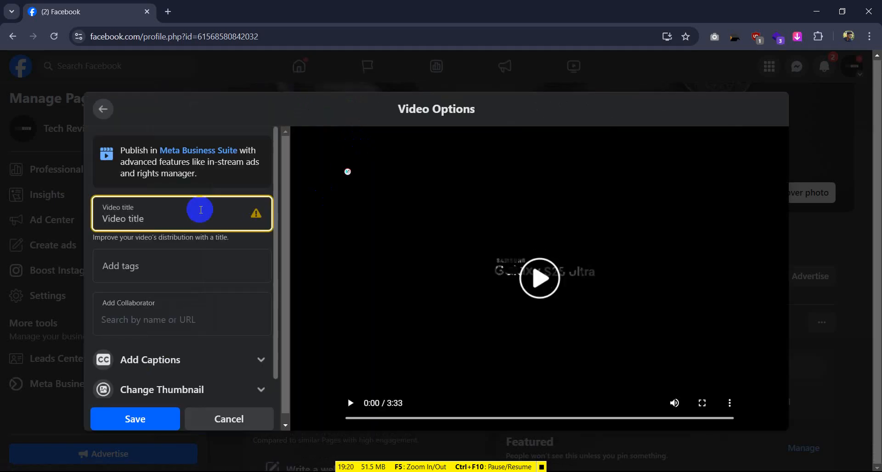
key(super+v)
click(158, 395)
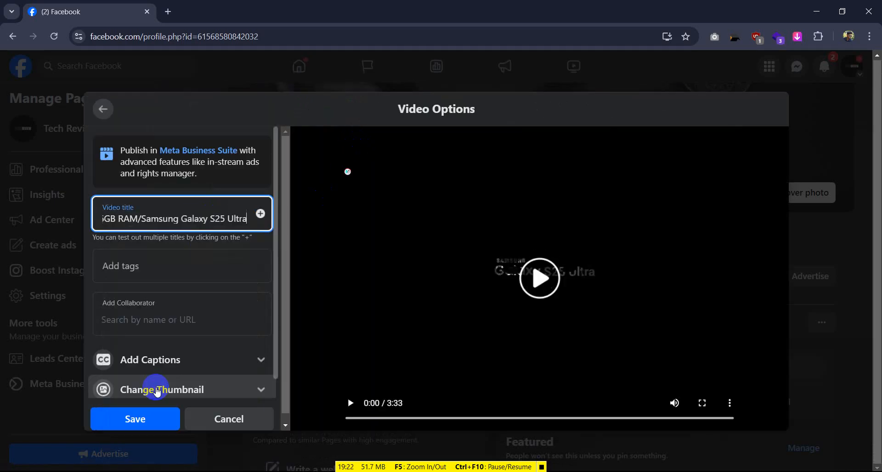
Add the tags GalaxyS25Ultra, SamsungS25Ultra and SamsungGalaxyS25Ultra, then save the video options.
click(134, 268)
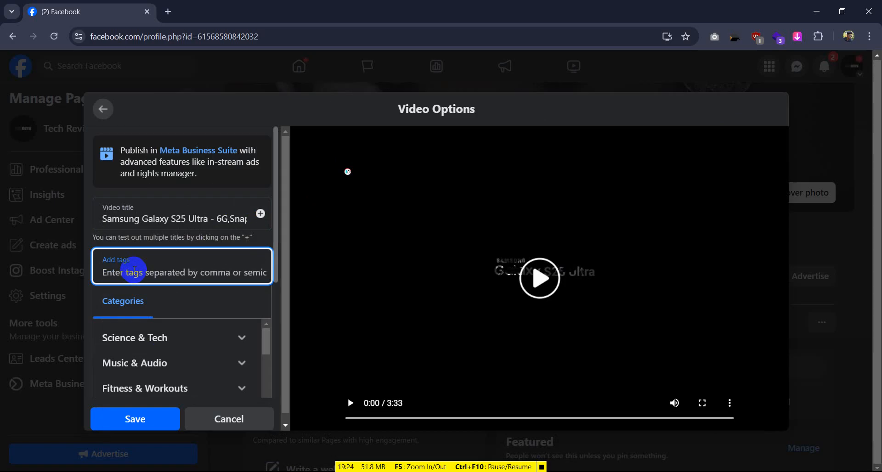
key(super+v)
click(140, 85)
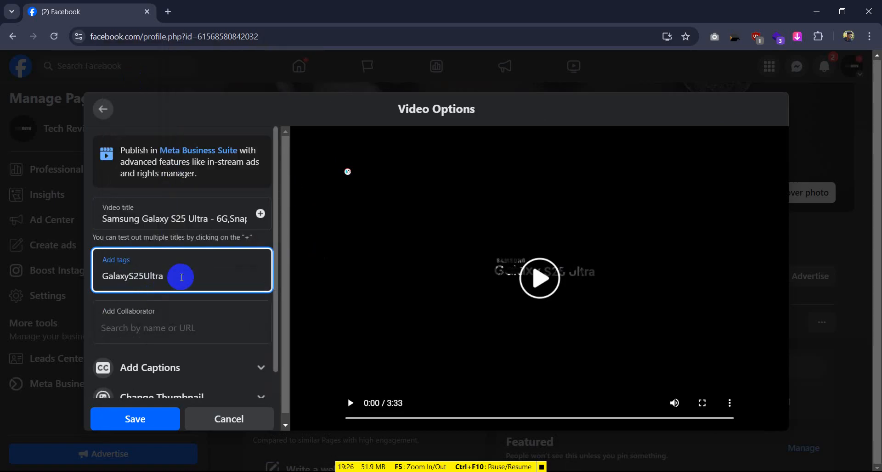
key(Return)
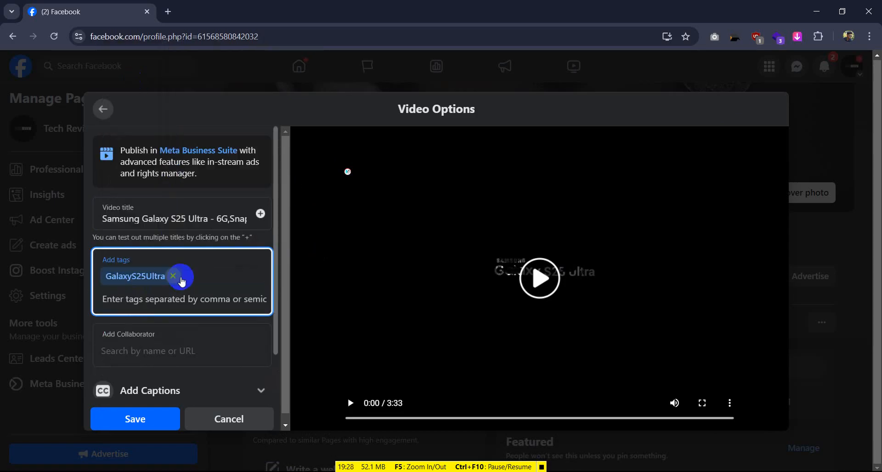
key(super+v)
click(179, 150)
key(Return)
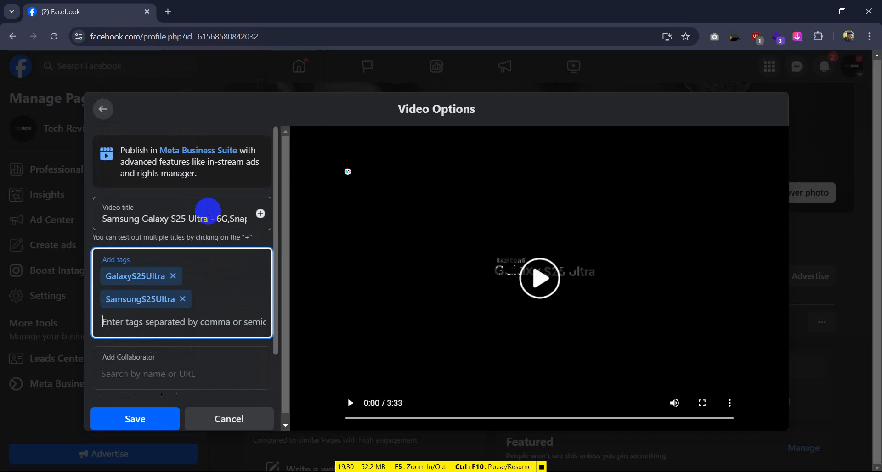
key(super+v)
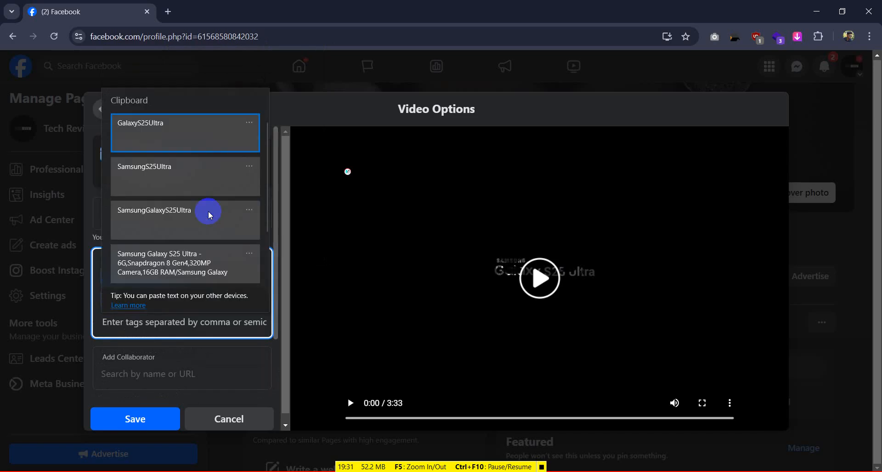
click(169, 227)
key(Return)
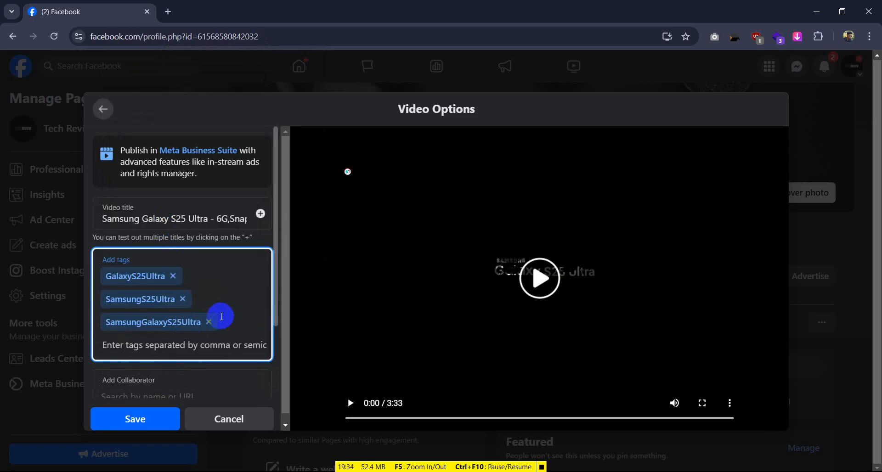
scroll(227, 301, down, 2)
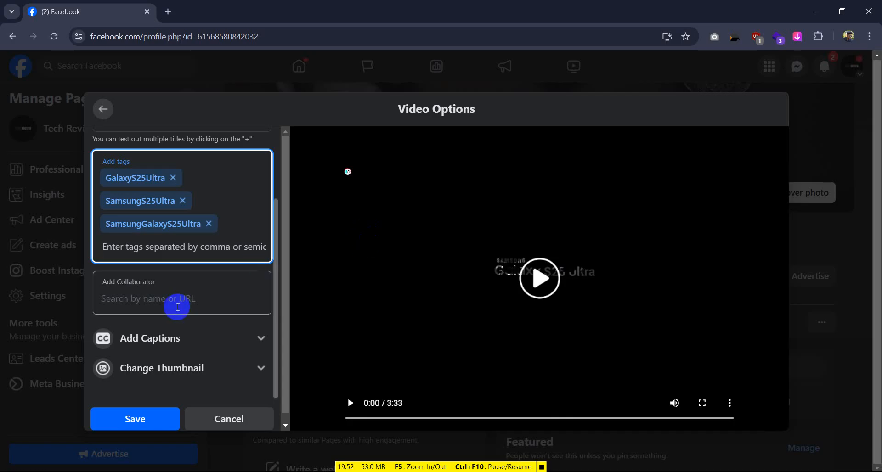
click(138, 419)
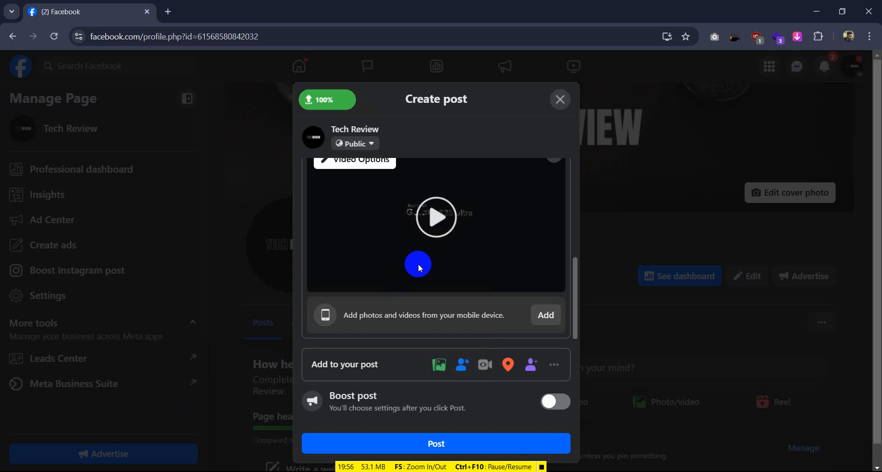
Reopen Video Options, paste the long Samsung Galaxy S25 Ultra title from clipboard history, and save.
scroll(419, 266, up, 3)
scroll(420, 272, up, 2)
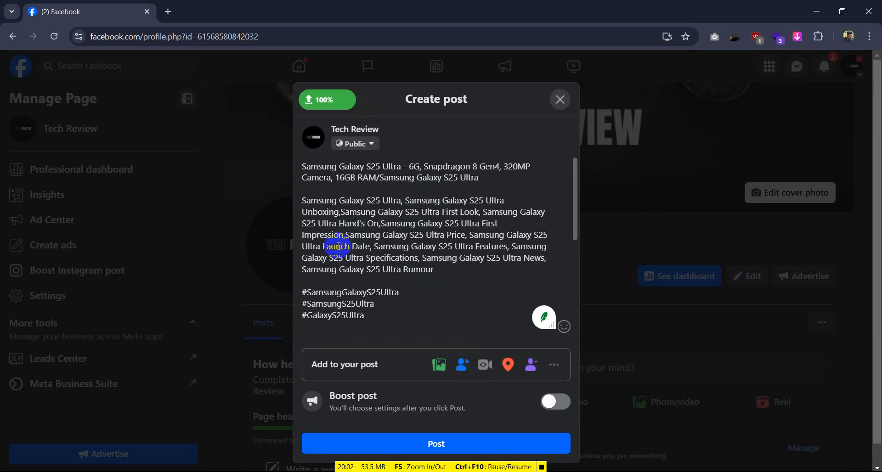
scroll(404, 270, down, 5)
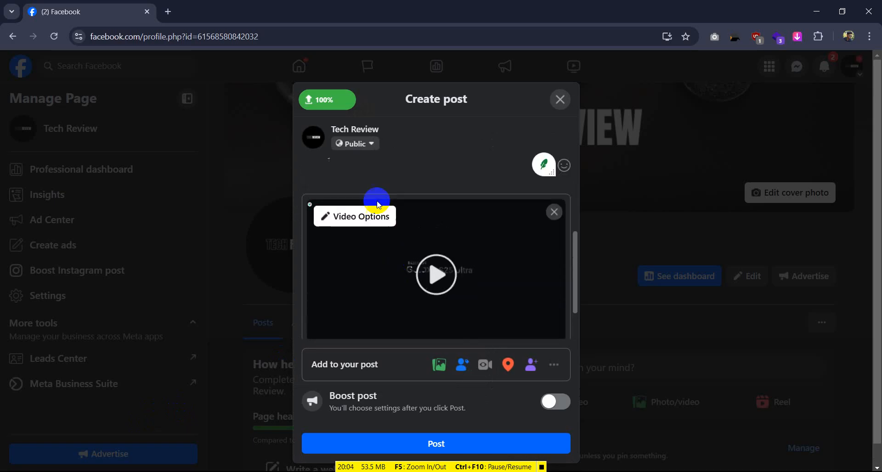
click(370, 215)
click(198, 217)
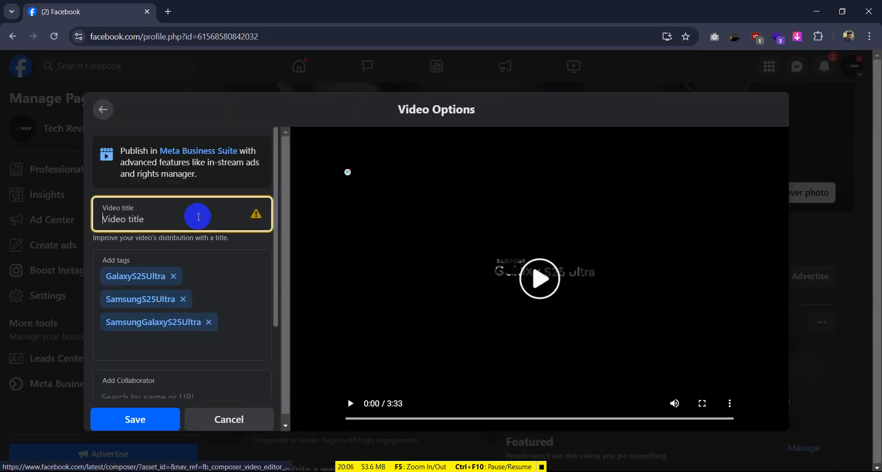
key(super+v)
scroll(191, 302, down, 2)
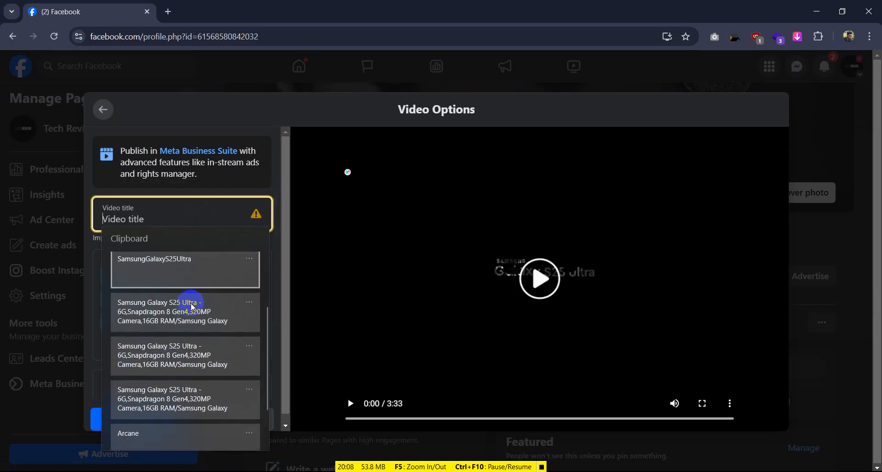
scroll(170, 291, up, 1)
scroll(170, 291, down, 2)
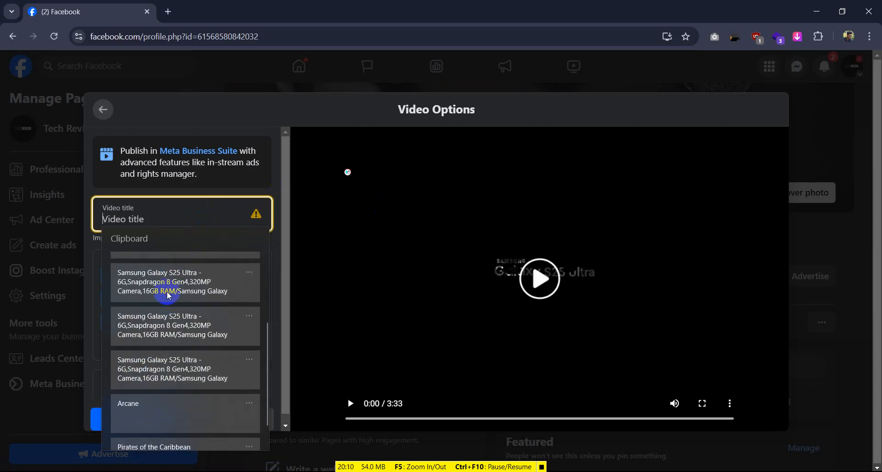
click(166, 291)
click(164, 419)
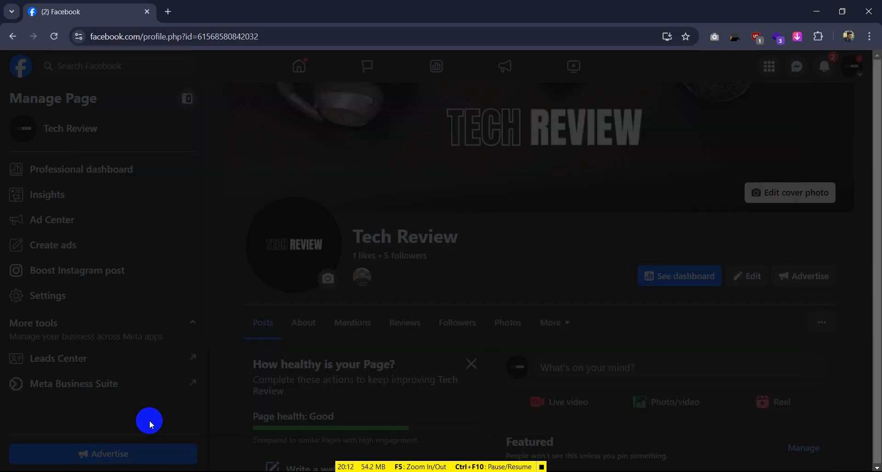
Review the post's text and video in Create post, then publish it.
scroll(529, 304, down, 2)
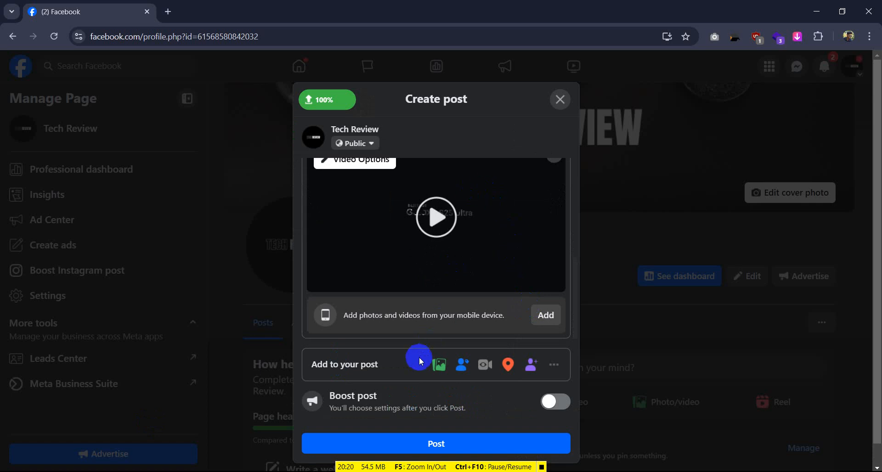
scroll(390, 288, up, 4)
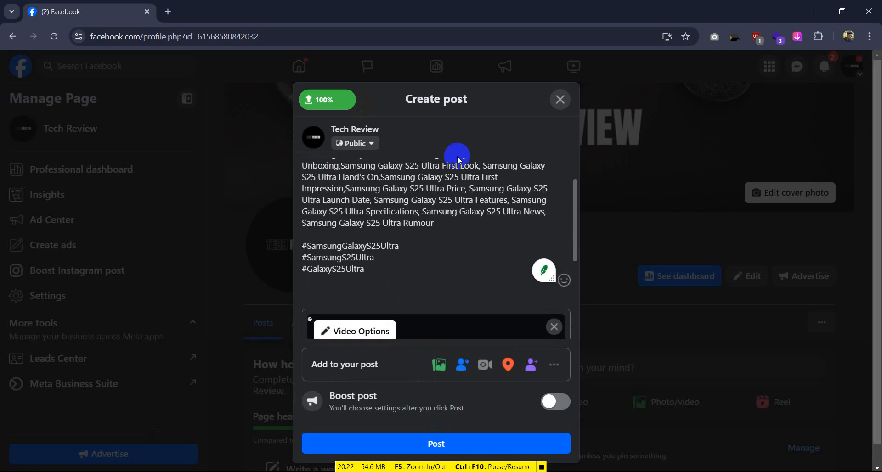
scroll(400, 229, up, 3)
scroll(400, 226, down, 10)
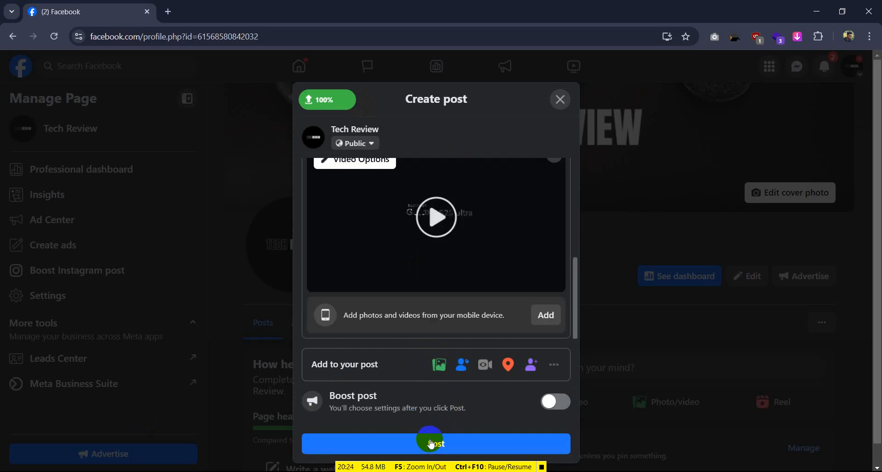
click(490, 432)
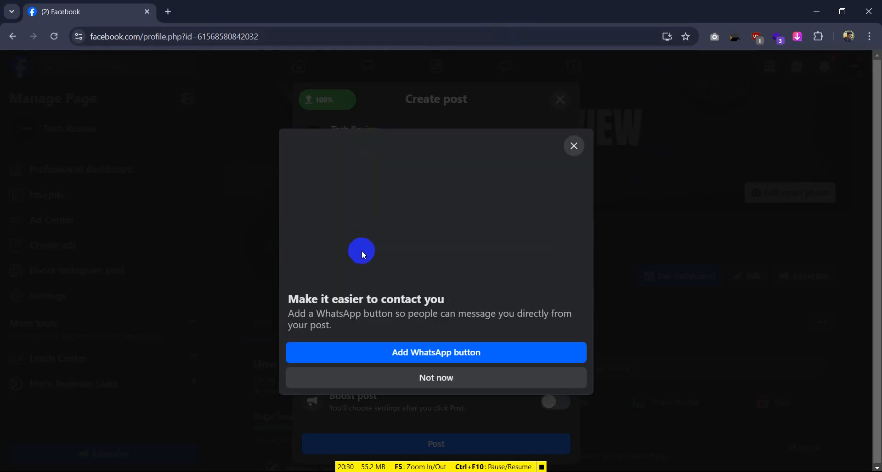
Decline the WhatsApp contact option with Not now and let the post finish publishing.
click(432, 378)
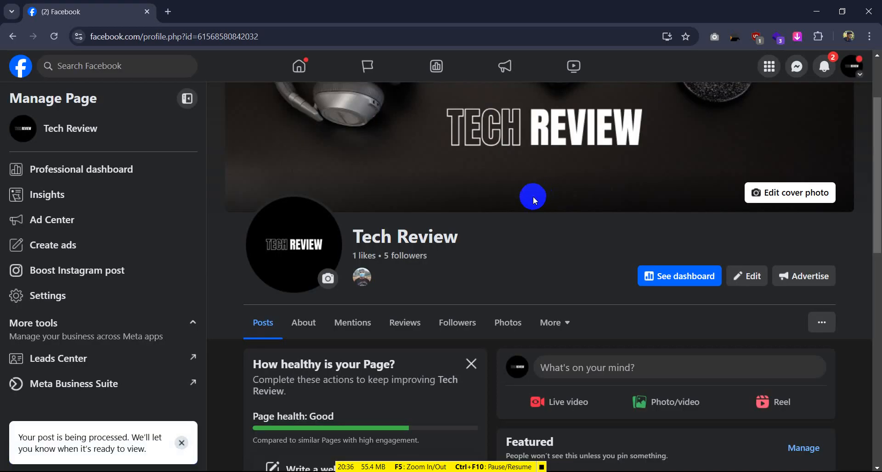
scroll(535, 198, down, 5)
scroll(608, 213, down, 4)
scroll(608, 213, up, 10)
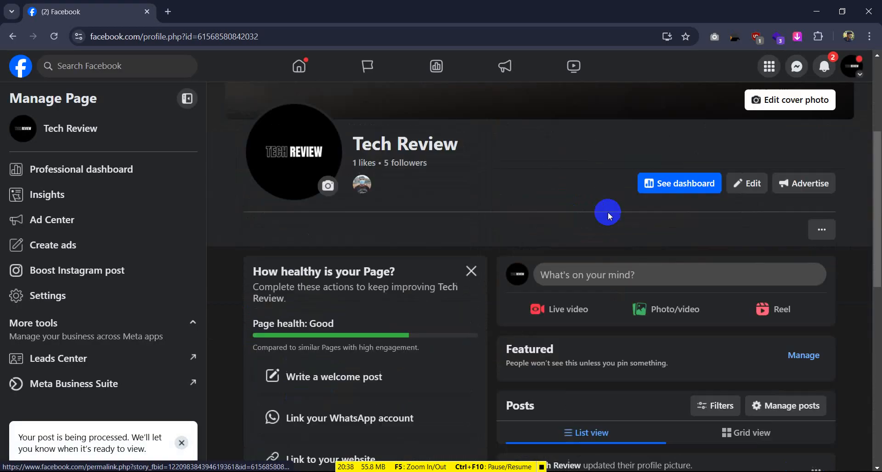
Reload the Tech Review page and scroll through its feed.
click(54, 36)
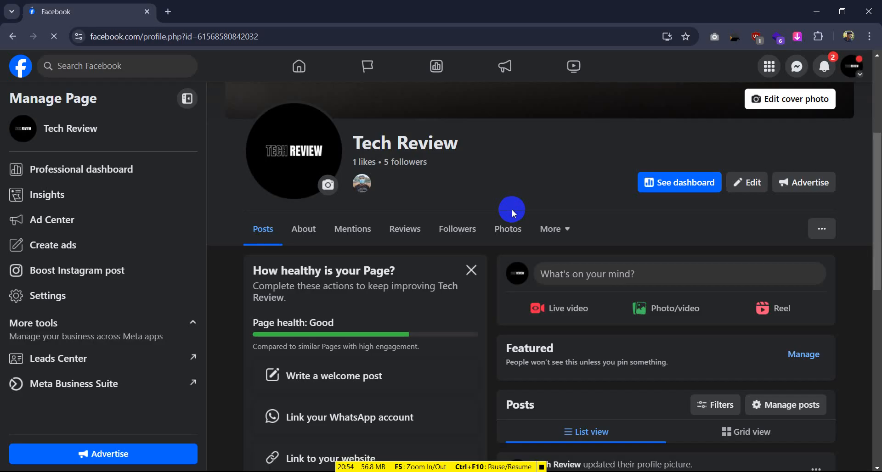
scroll(601, 228, down, 10)
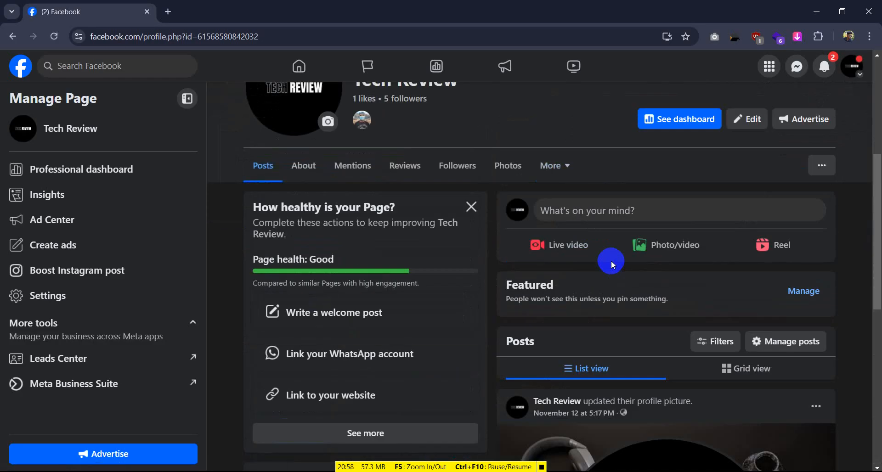
scroll(611, 260, down, 5)
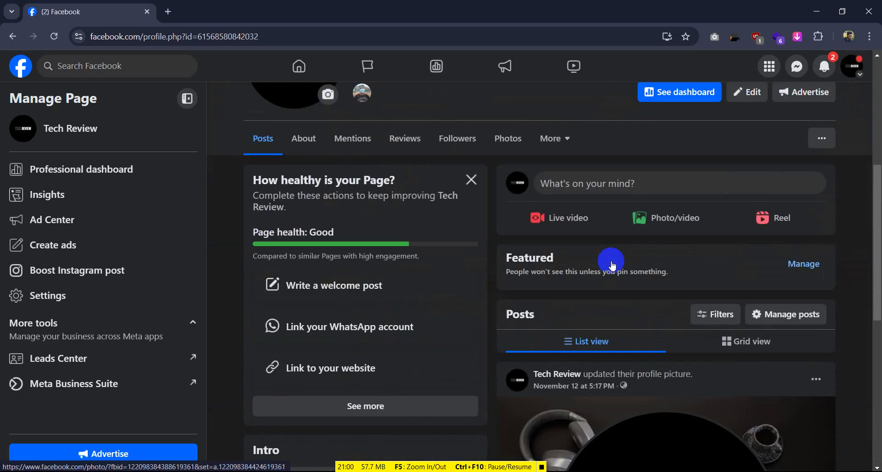
scroll(611, 260, down, 8)
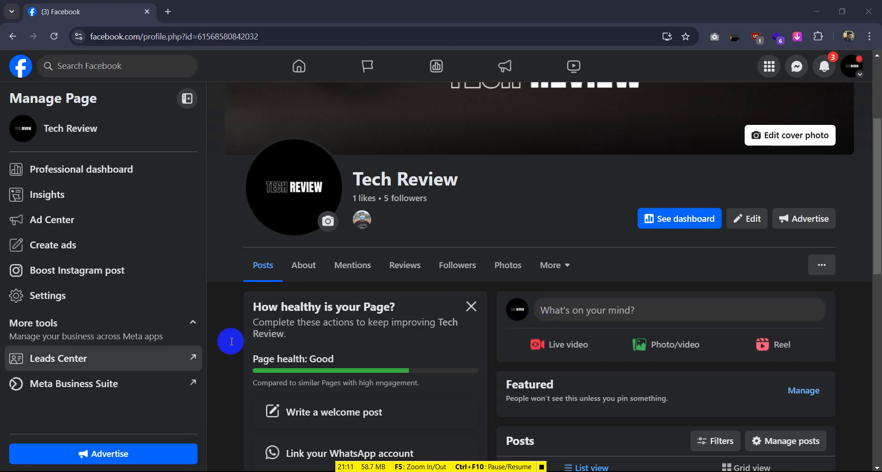
scroll(682, 279, down, 8)
scroll(682, 279, down, 3)
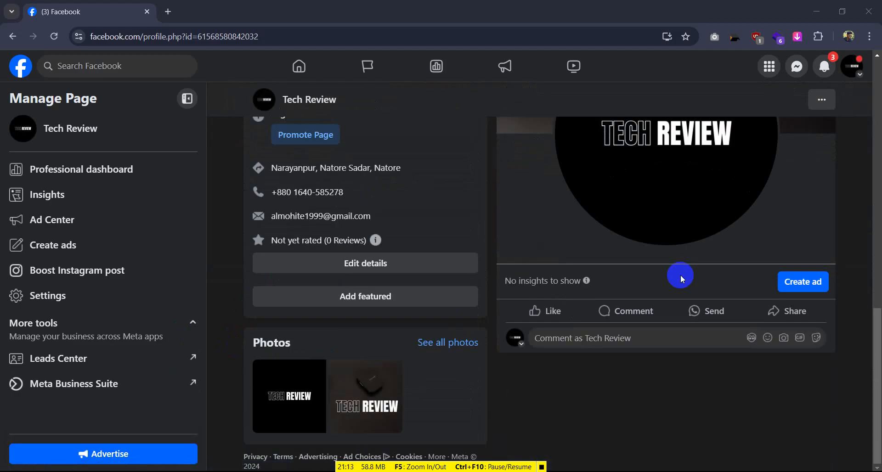
scroll(684, 275, up, 7)
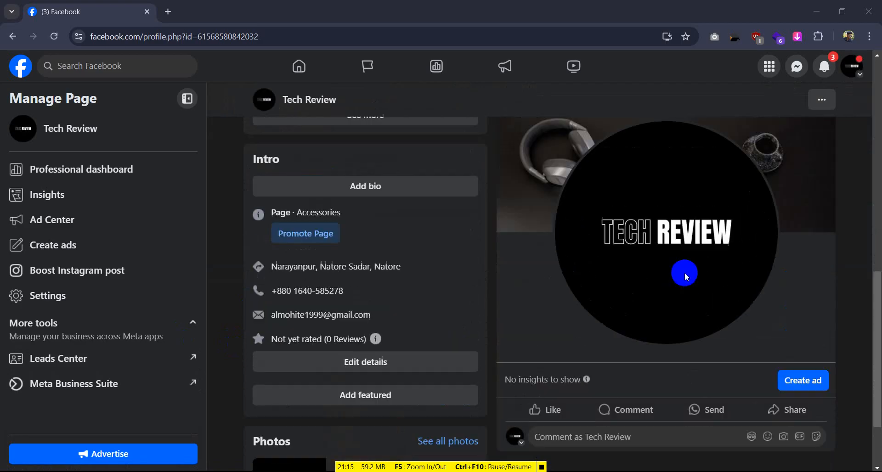
scroll(790, 155, up, 4)
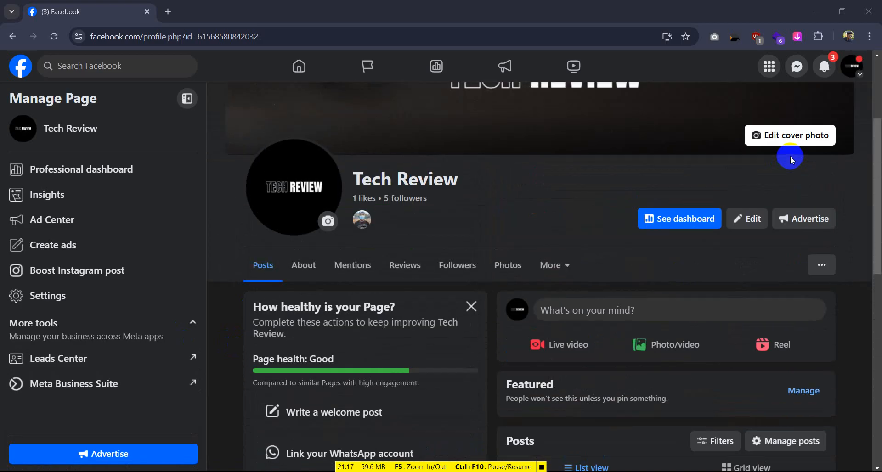
Open the notification saying the Samsung video has finished processing.
click(826, 68)
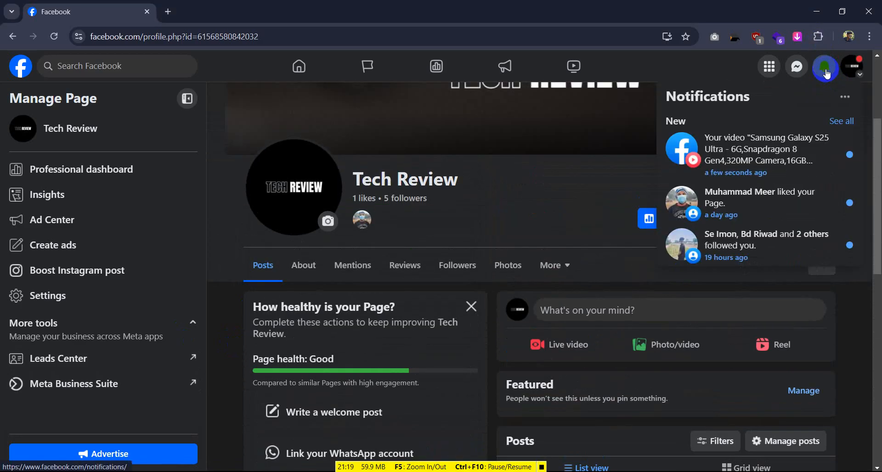
click(791, 148)
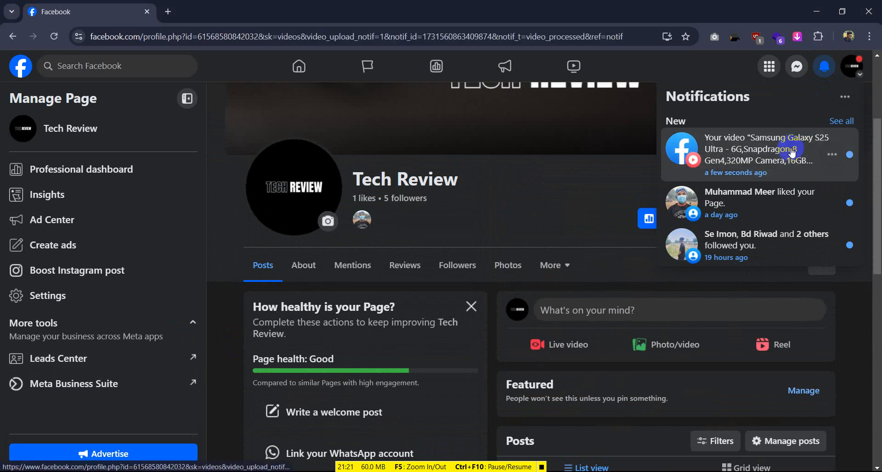
scroll(582, 242, down, 1)
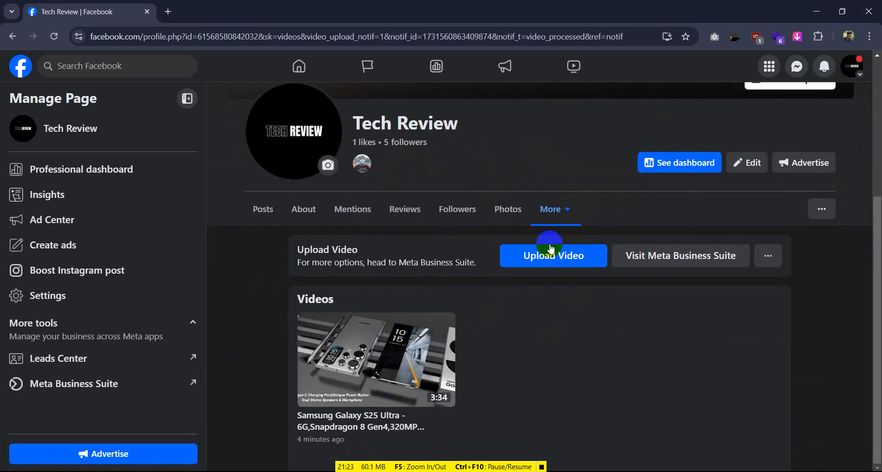
scroll(427, 291, up, 4)
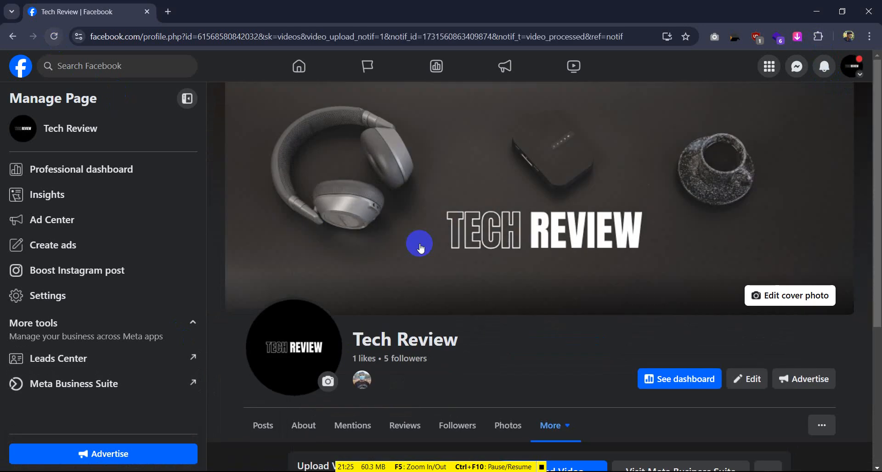
scroll(419, 244, down, 4)
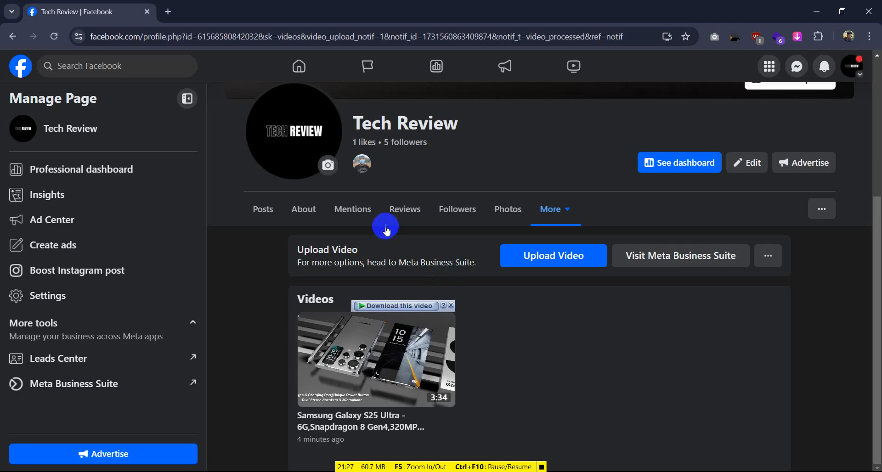
Visit the page's About section, then return to its Posts.
click(301, 211)
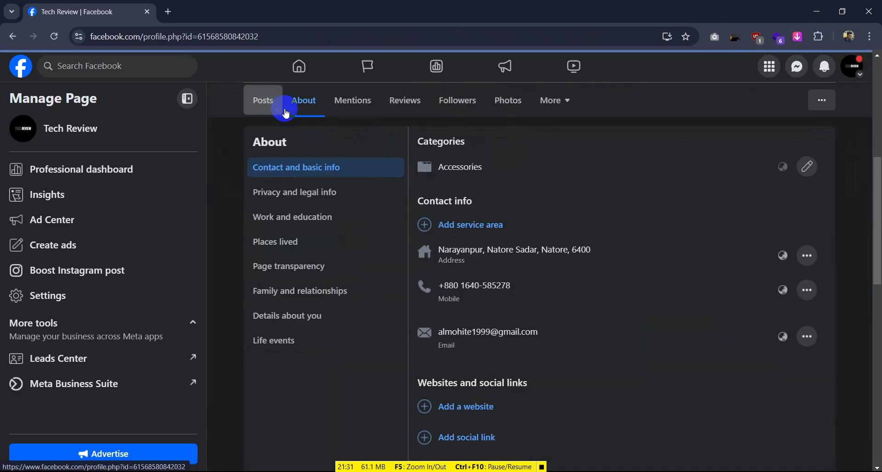
click(274, 102)
scroll(551, 243, down, 10)
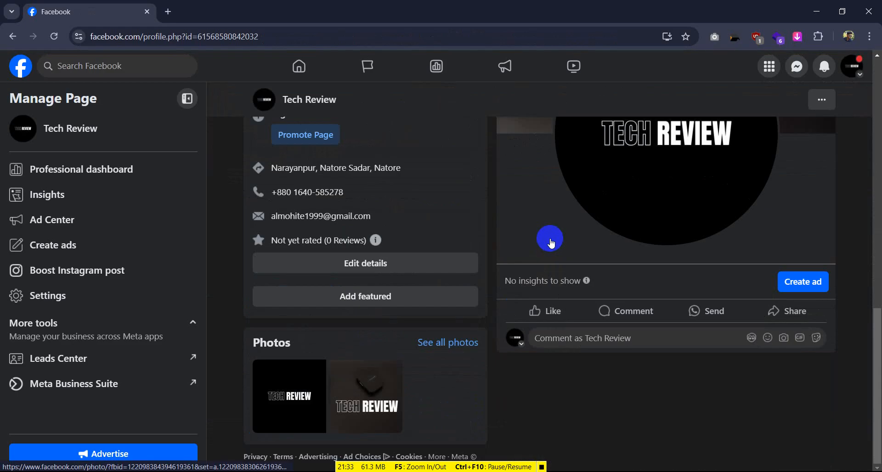
scroll(549, 239, up, 5)
Reload the page and scroll to the new Samsung Galaxy S25 Ultra video post, published 1m ago.
click(54, 41)
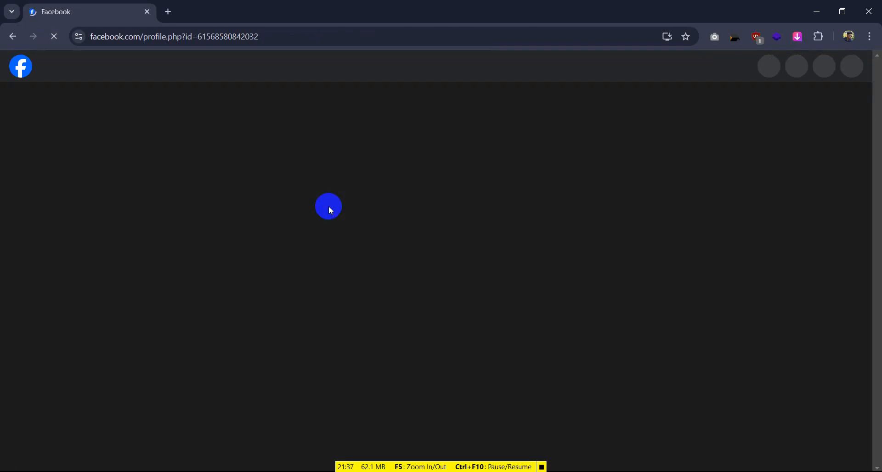
scroll(458, 221, down, 12)
scroll(477, 229, up, 3)
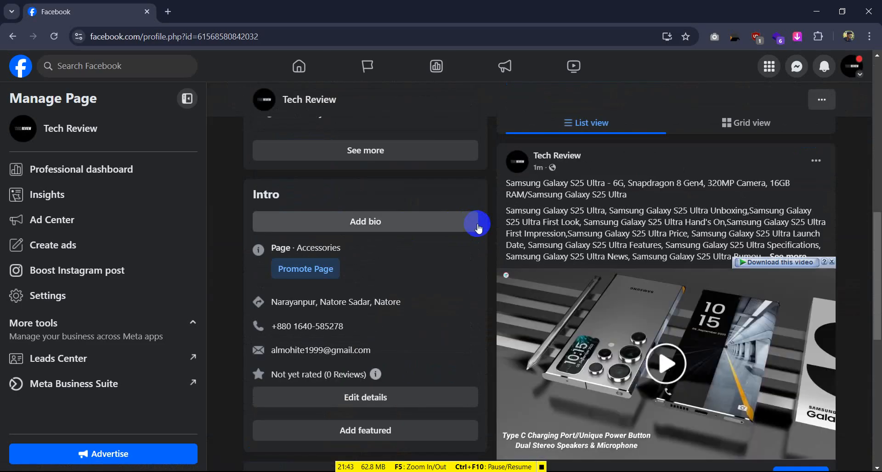
scroll(478, 225, down, 3)
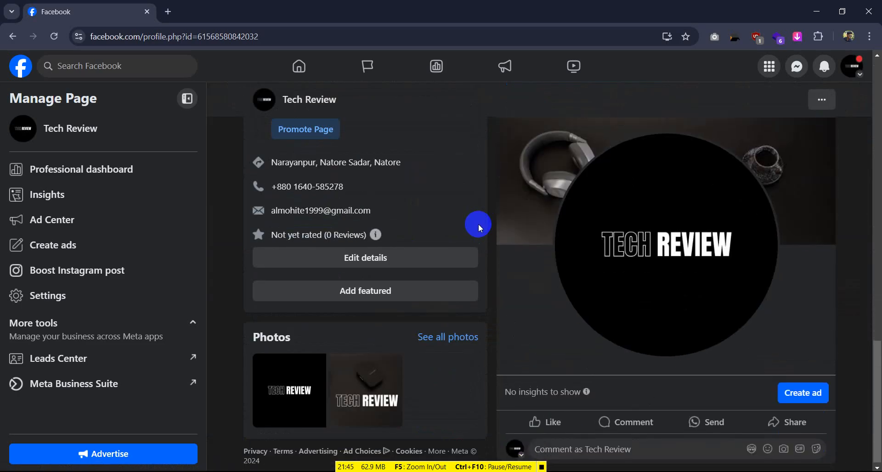
scroll(478, 224, up, 7)
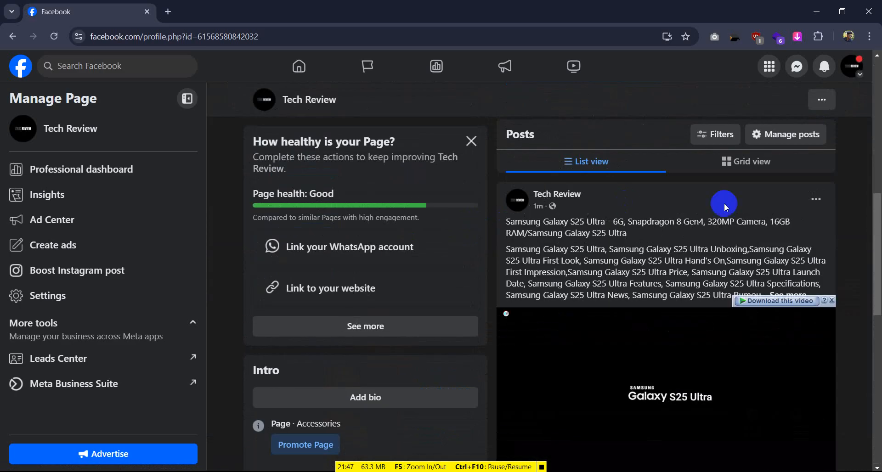
scroll(722, 205, down, 2)
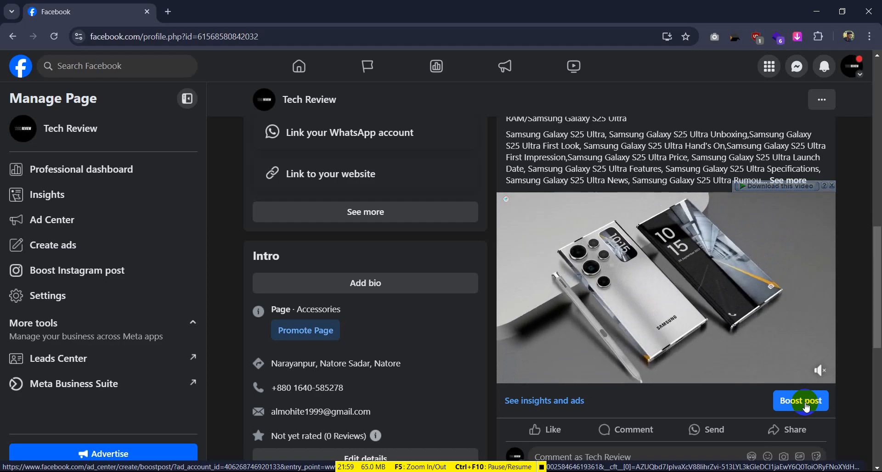
mouse_move(572, 375)
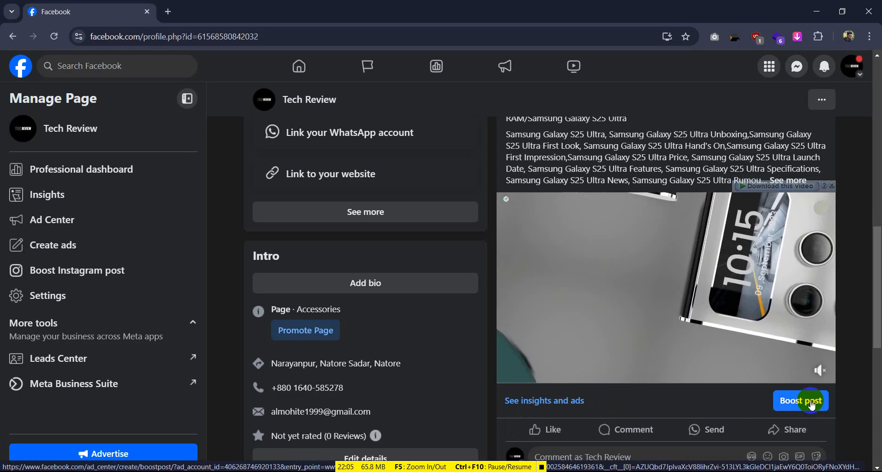
mouse_move(663, 293)
scroll(662, 293, up, 2)
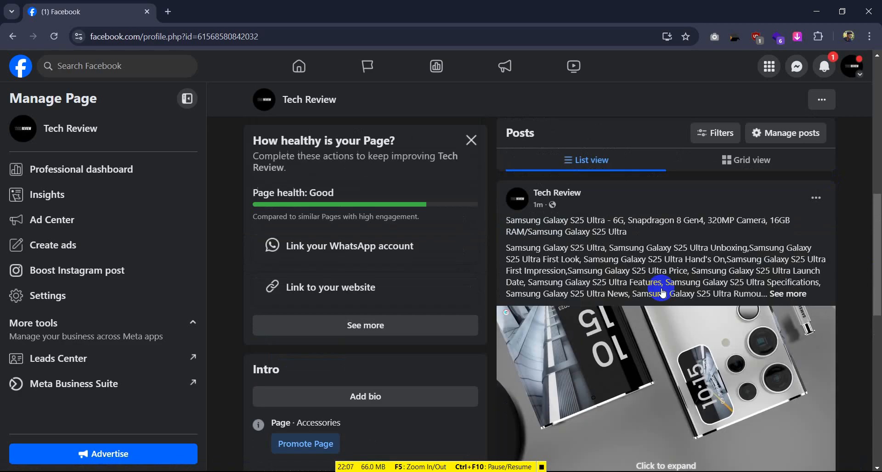
Expand the Samsung Galaxy S25 Ultra post's text and open its video in the full viewer.
click(797, 294)
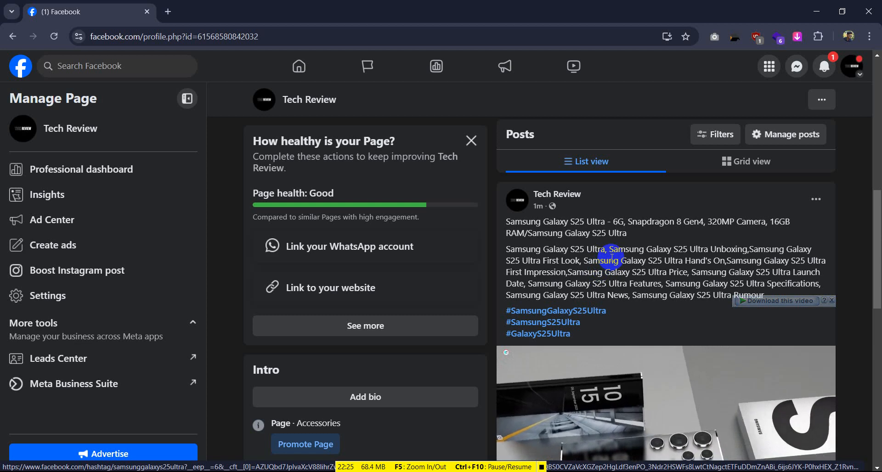
scroll(705, 230, down, 7)
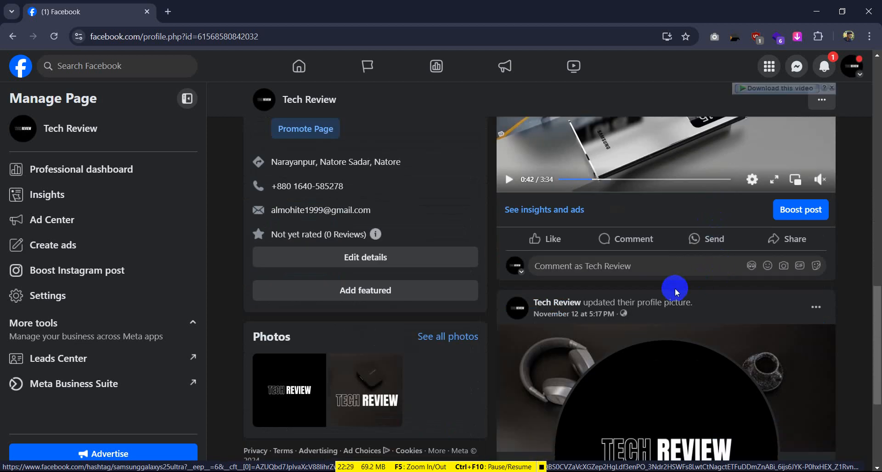
scroll(675, 288, up, 5)
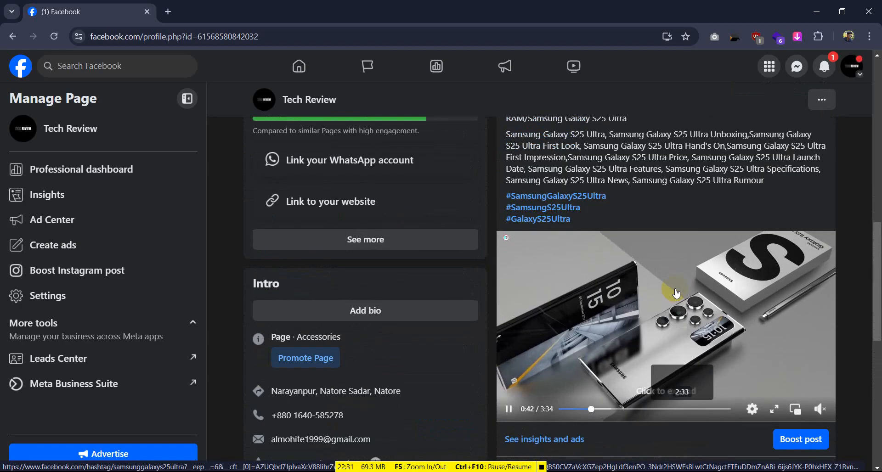
scroll(676, 294, up, 1)
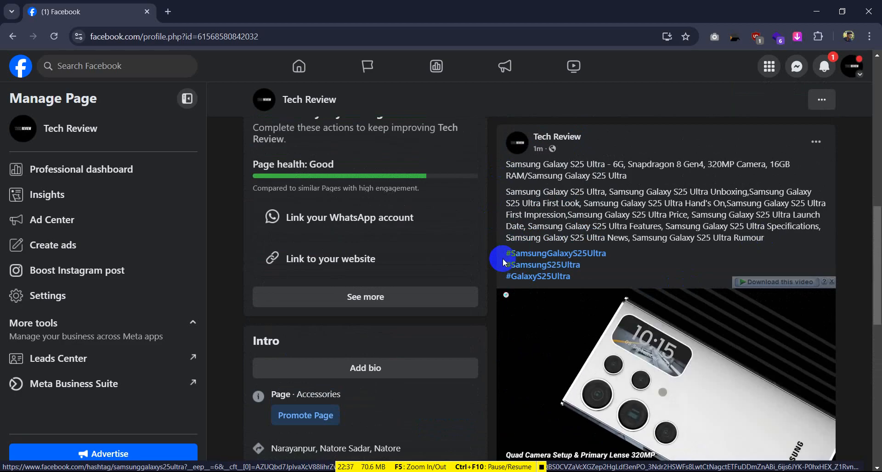
scroll(603, 219, down, 3)
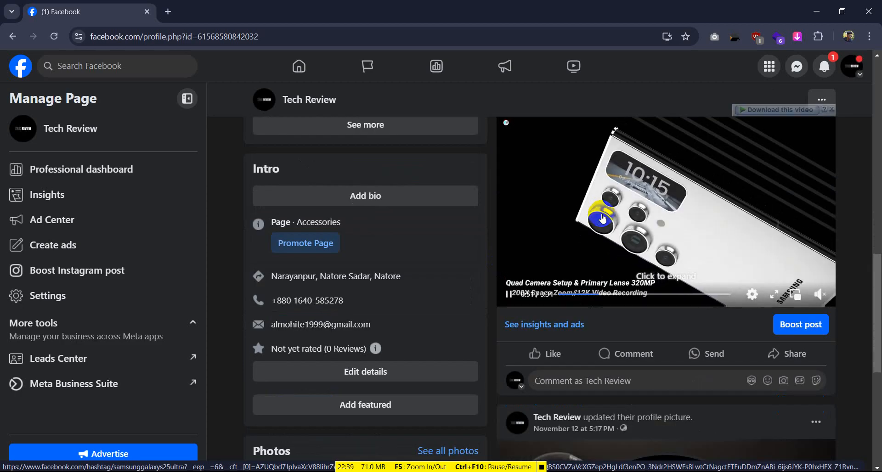
scroll(527, 353, up, 2)
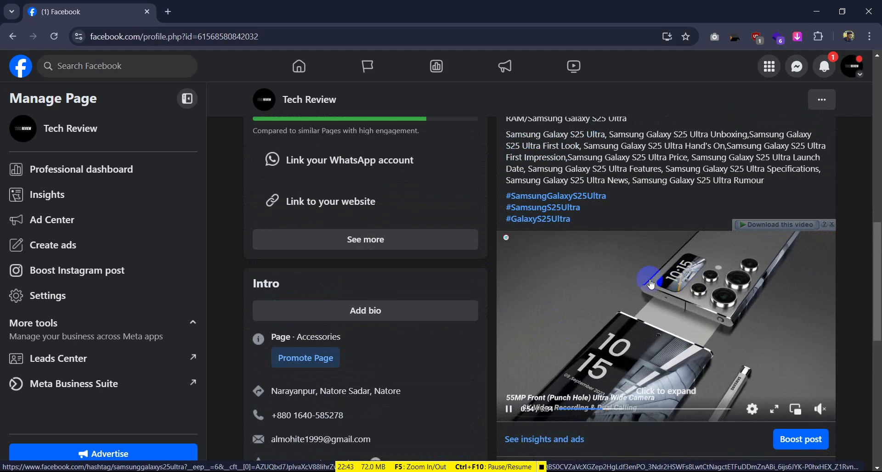
click(651, 284)
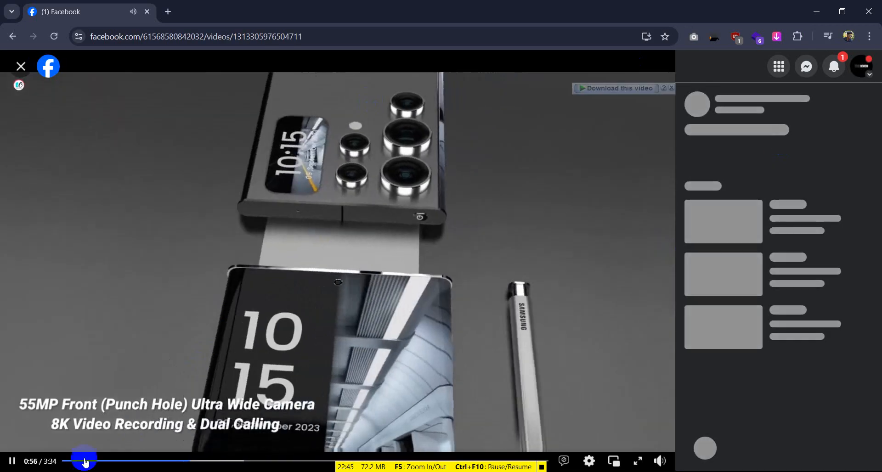
Pause the Samsung video near 0:57, restore the Chrome window, and close the video viewer.
click(12, 461)
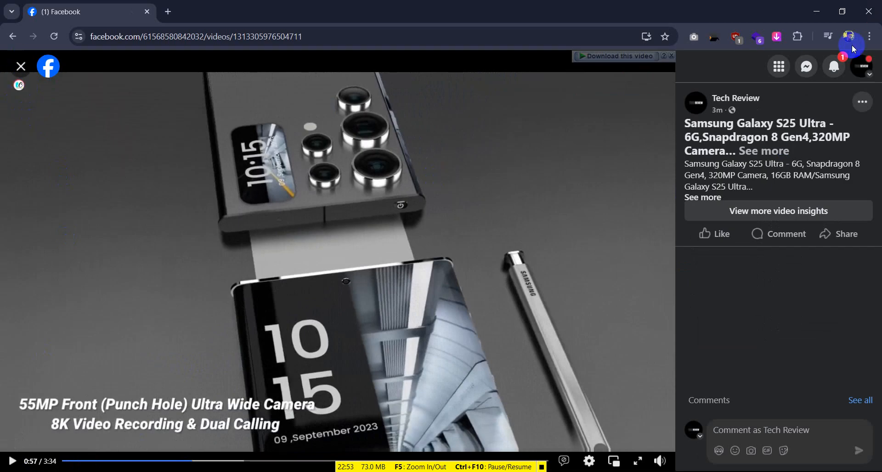
click(844, 12)
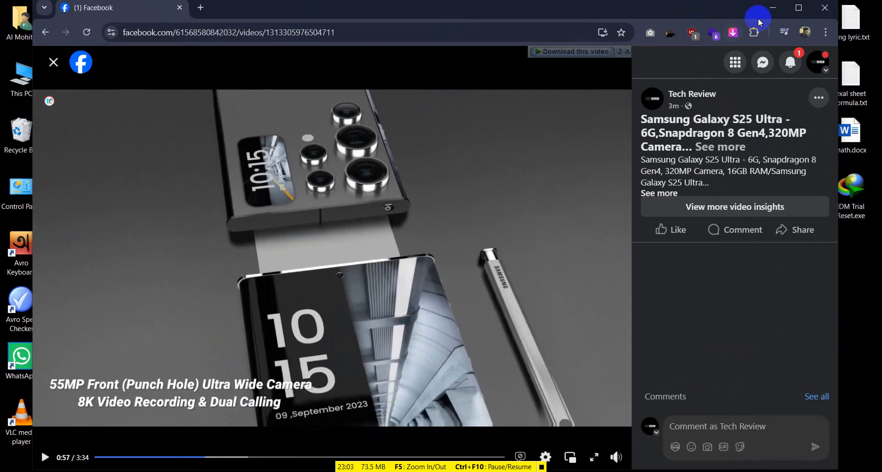
click(774, 7)
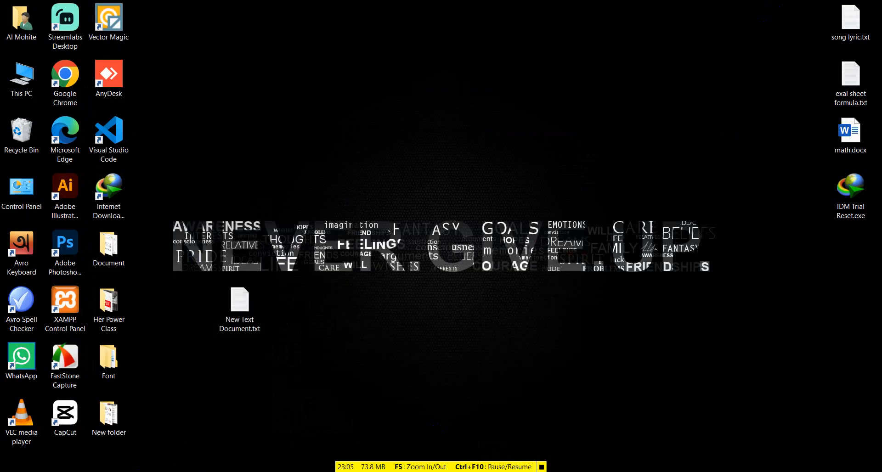
click(425, 471)
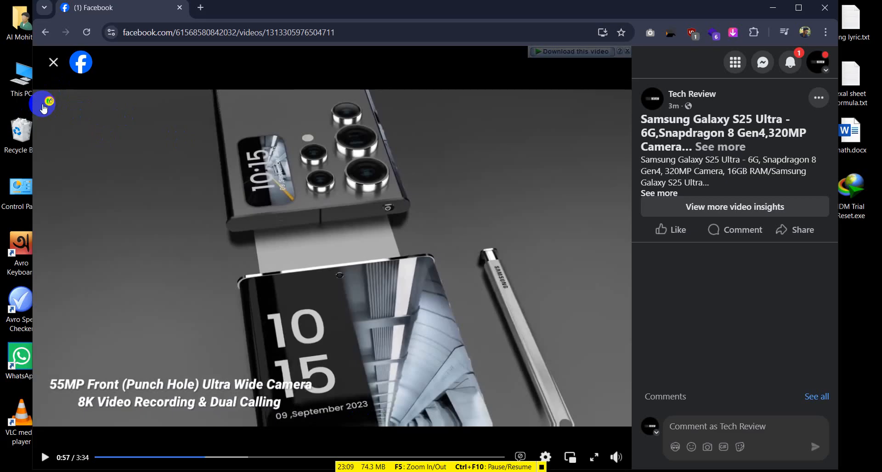
click(54, 63)
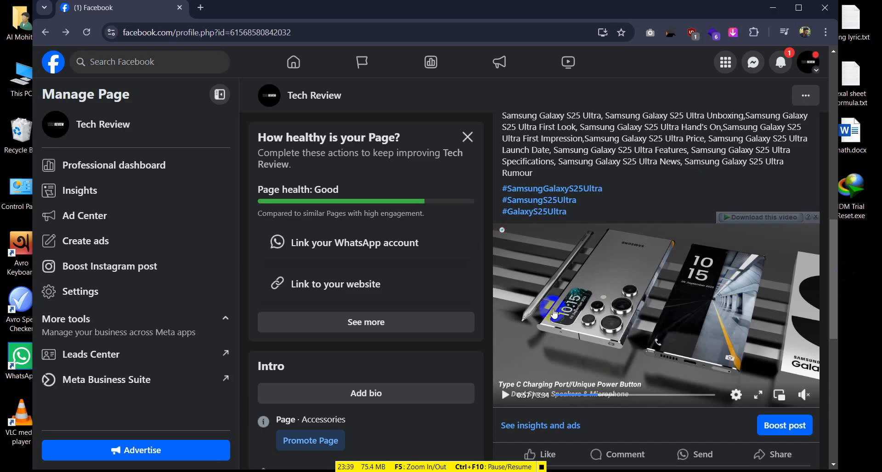
Start boosting the Samsung Galaxy S25 Ultra video post with its Boost post button.
scroll(597, 384, down, 2)
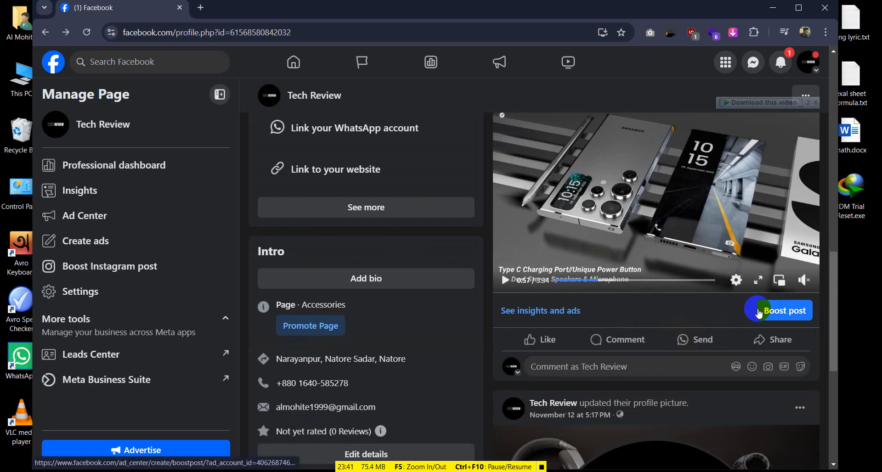
click(792, 313)
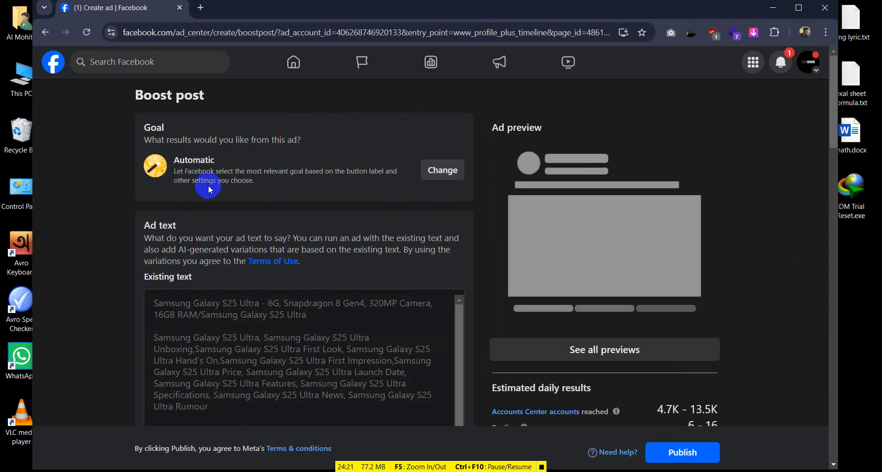
Highlight the Boost post and Ad preview headings, then close the ad creative performance tip.
scroll(442, 264, down, 2)
scroll(442, 260, up, 2)
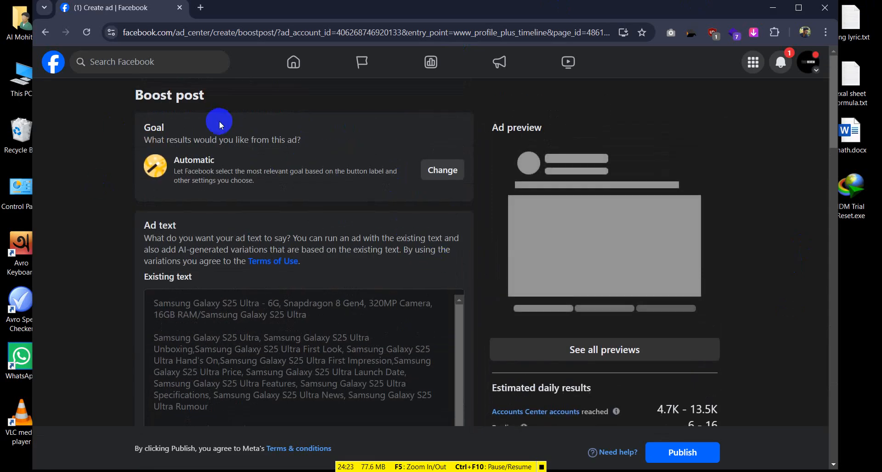
drag(170, 95, 225, 89)
drag(494, 127, 550, 123)
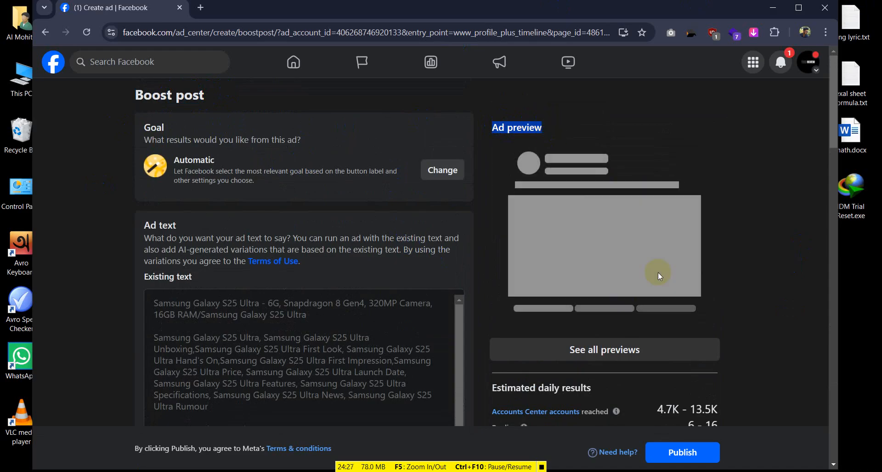
scroll(239, 286, down, 5)
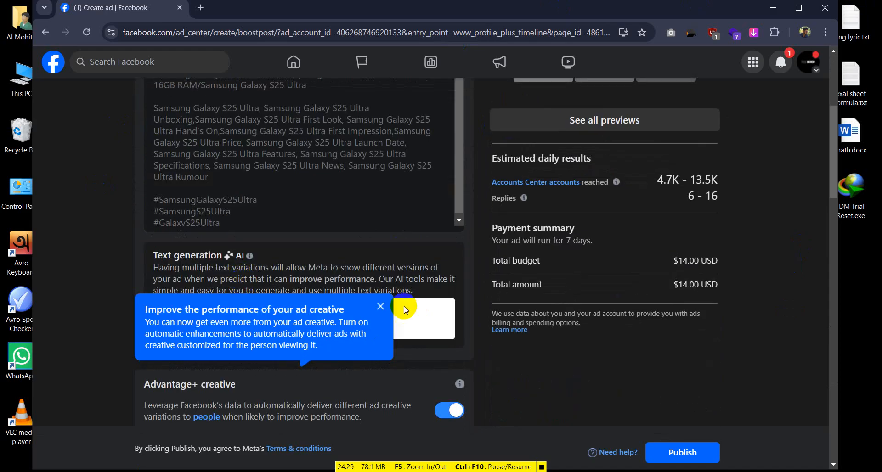
click(381, 307)
Review the preview's Send message button, $14.00 USD 7-day budget and 4.7K–13.5K daily reach.
scroll(592, 267, up, 3)
scroll(593, 267, up, 3)
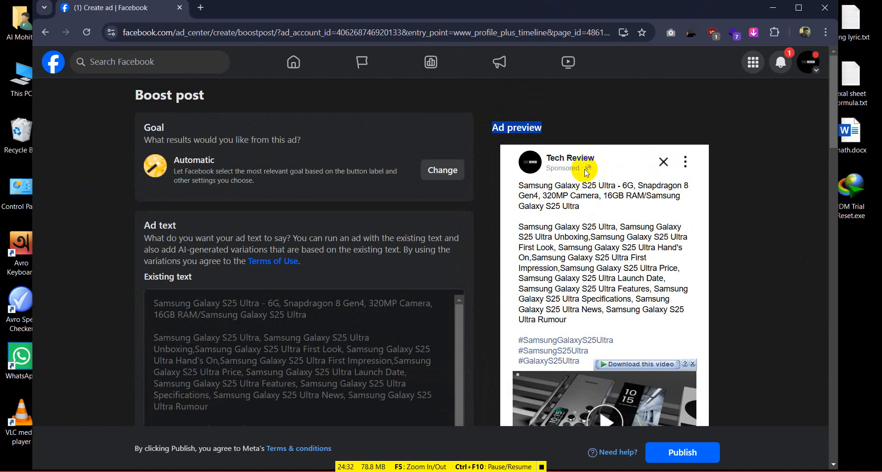
click(550, 158)
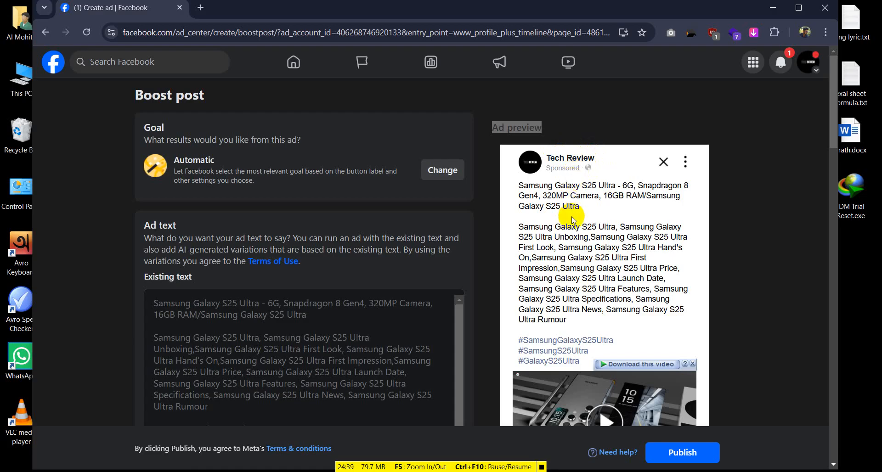
scroll(570, 232, down, 4)
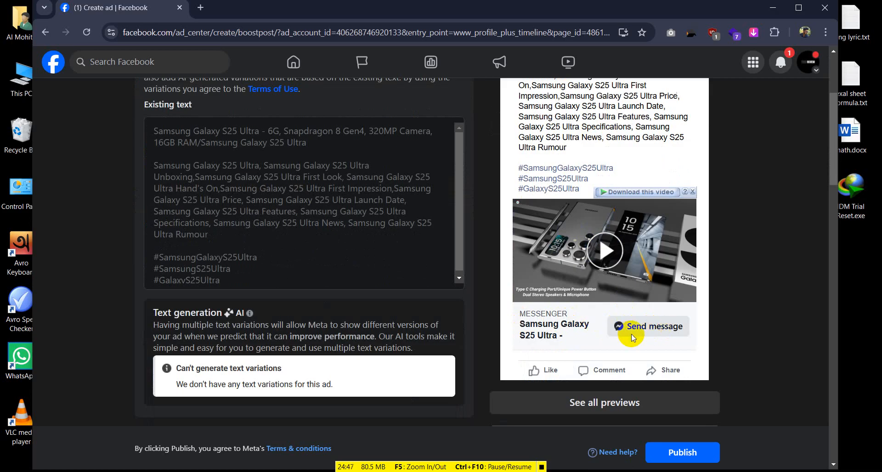
scroll(312, 292, down, 2)
scroll(312, 289, down, 3)
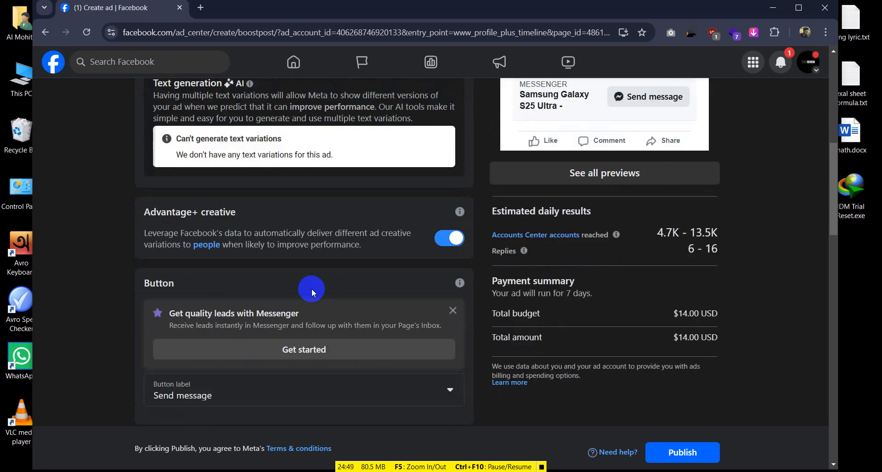
scroll(349, 292, down, 1)
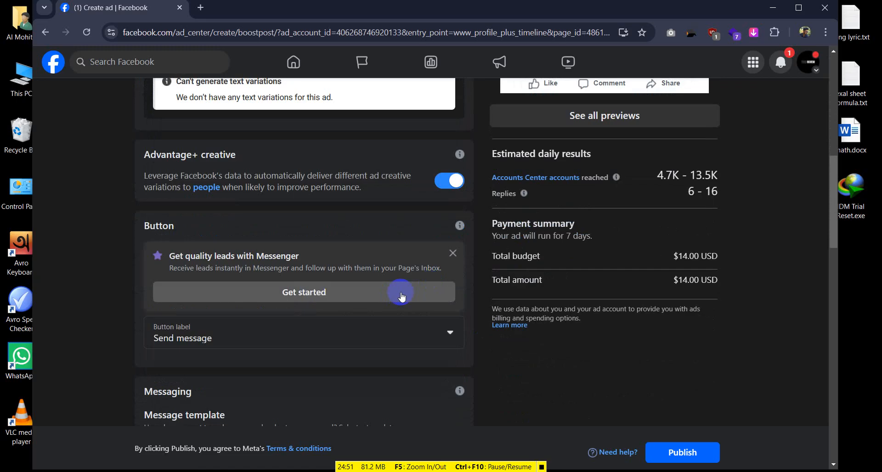
scroll(209, 325, up, 5)
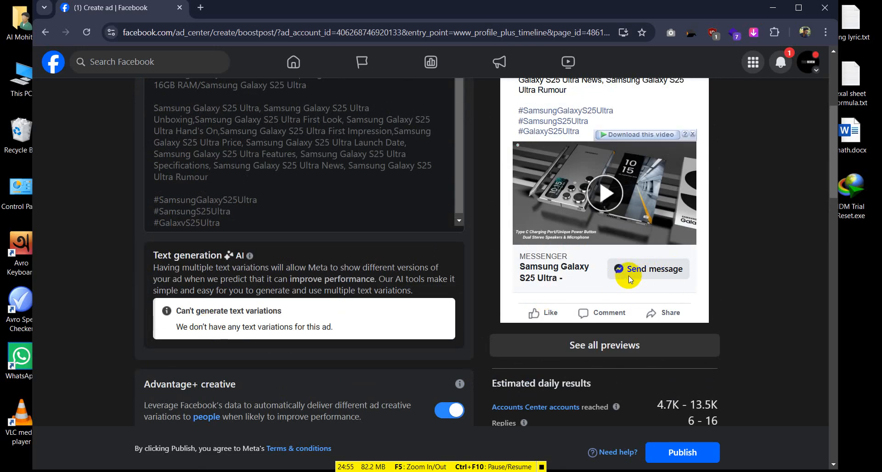
Set the ad's button label to Shop now with website URL almohite.xyz.
scroll(380, 288, down, 5)
scroll(381, 287, down, 2)
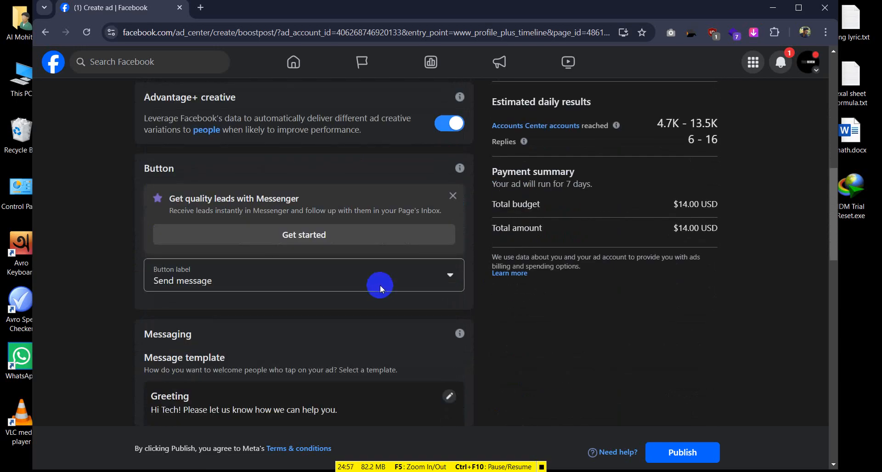
click(450, 275)
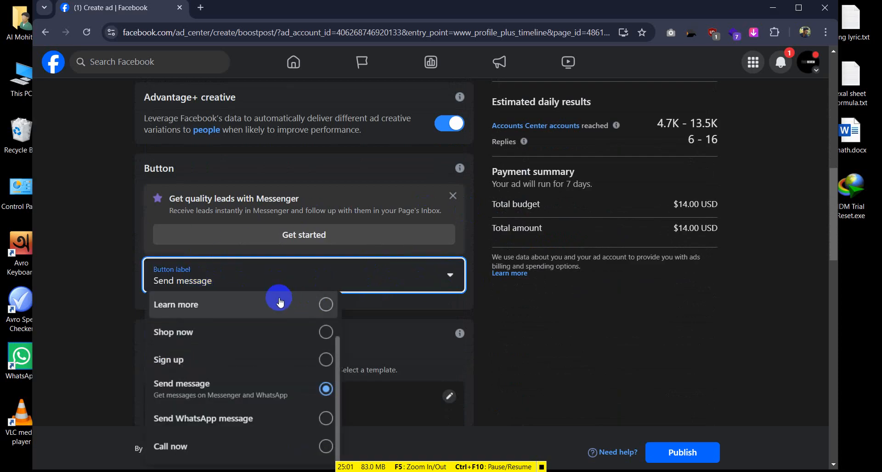
scroll(324, 203, down, 6)
scroll(305, 206, up, 3)
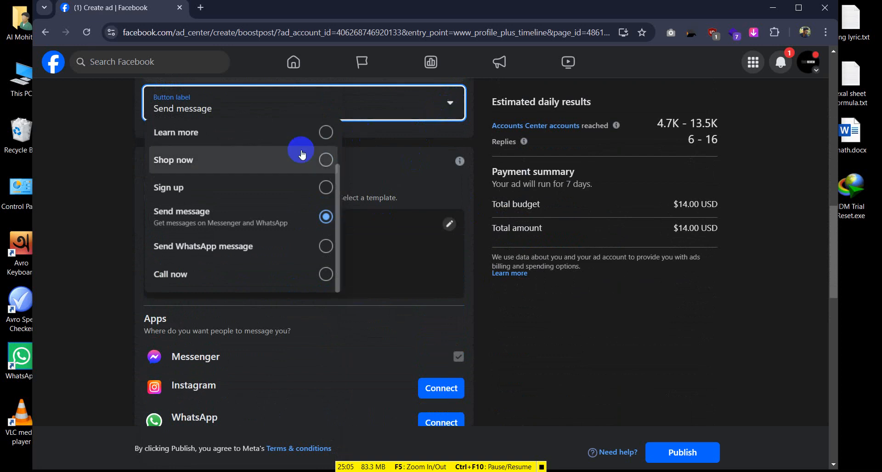
click(222, 157)
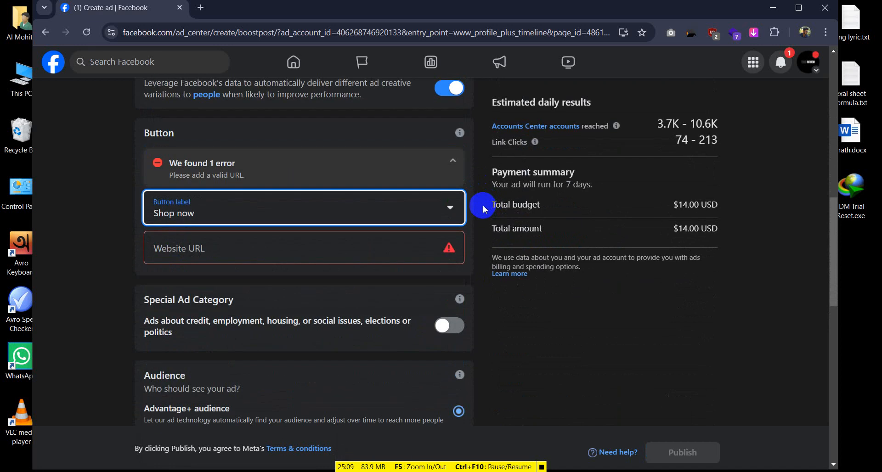
click(280, 169)
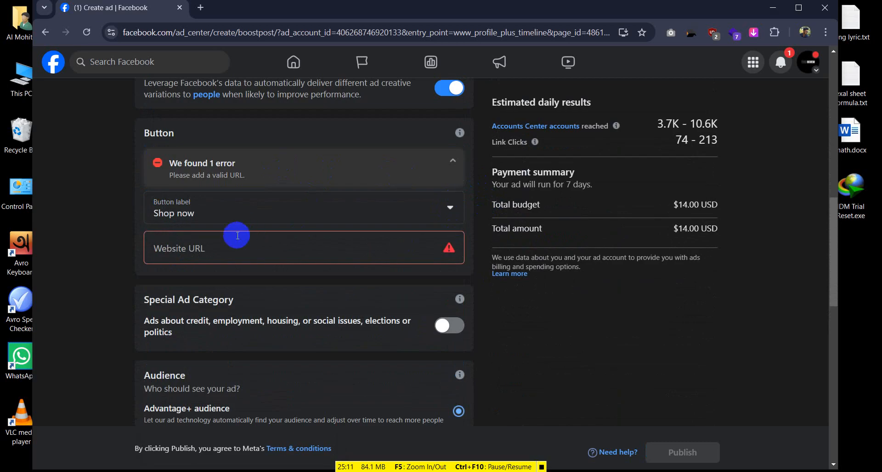
click(208, 248)
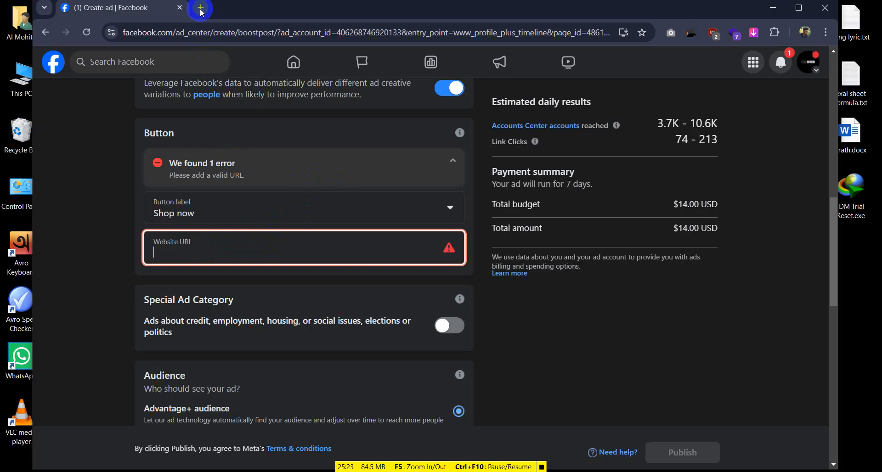
text(al)
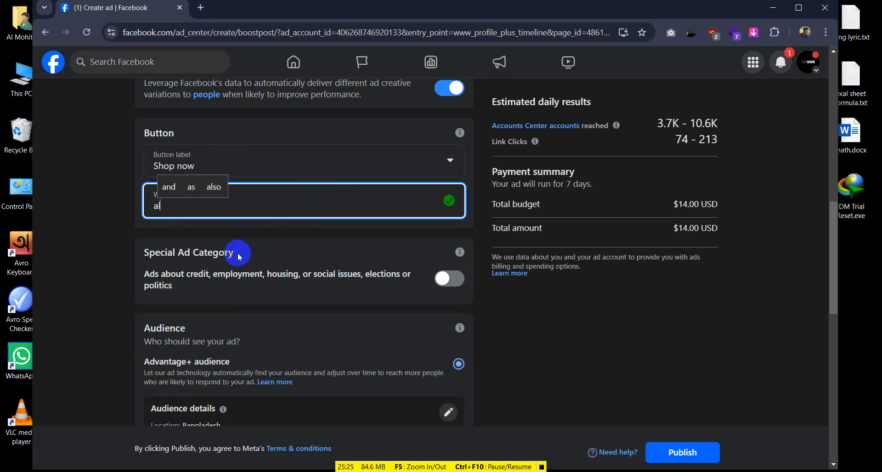
text(mohite)
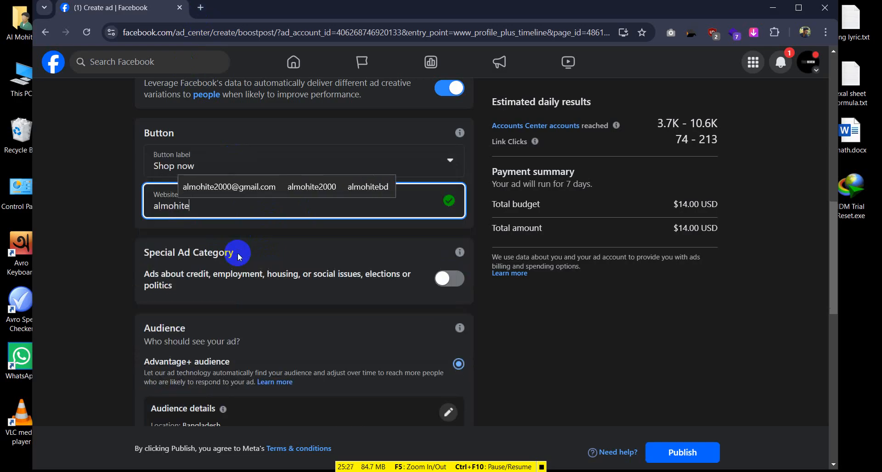
text(.xyz)
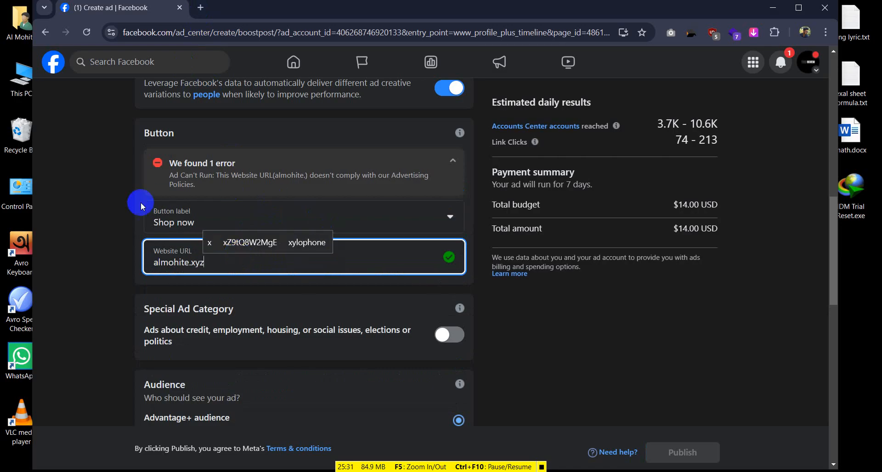
click(122, 232)
Close the IDM Download complete and Internet Download Manager Registration pop-ups covering the boost form.
scroll(427, 177, up, 15)
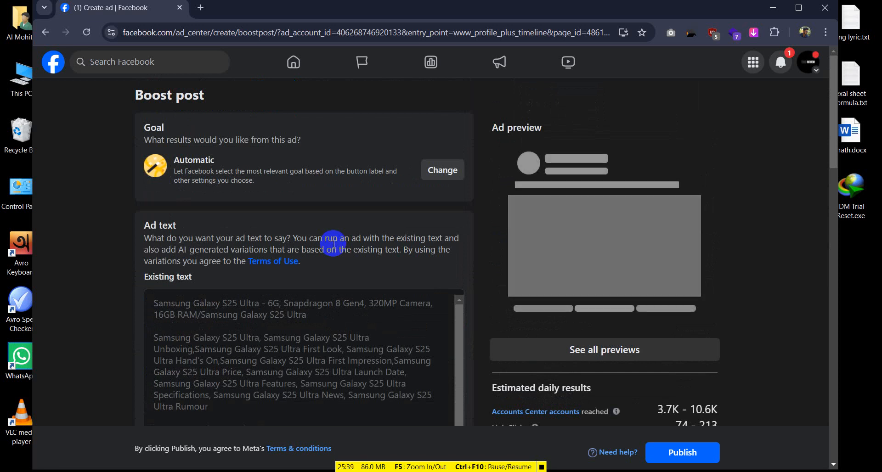
scroll(706, 283, down, 5)
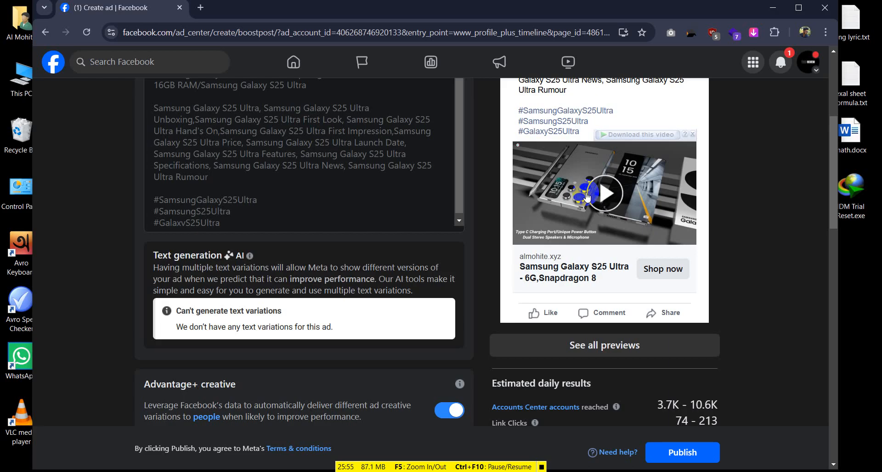
scroll(271, 237, down, 5)
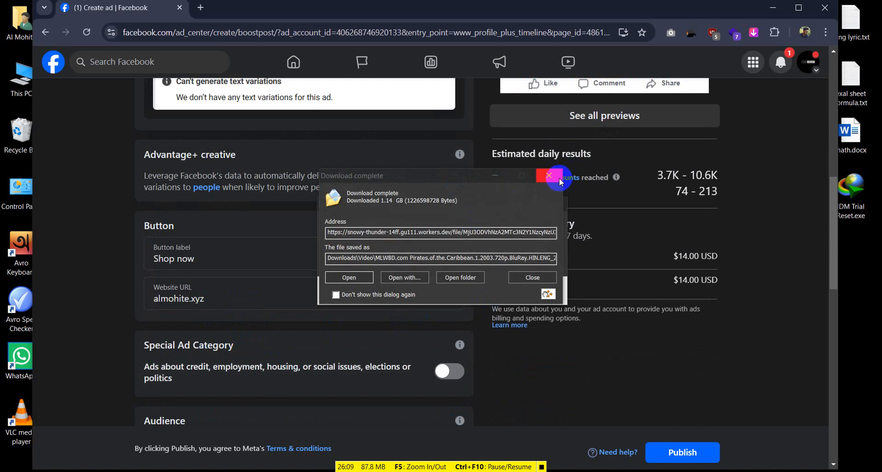
click(558, 204)
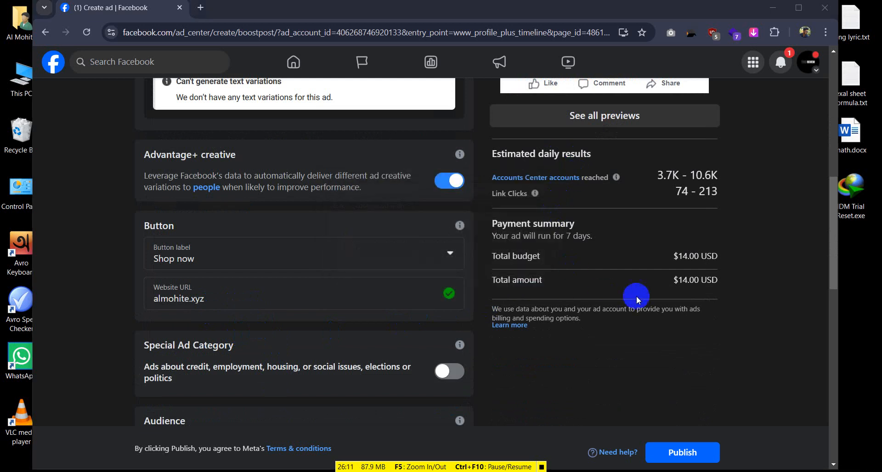
scroll(572, 237, up, 5)
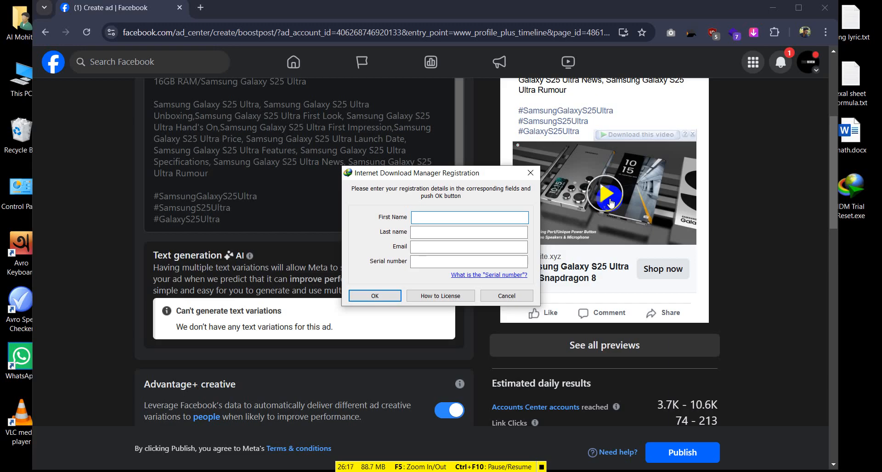
click(531, 174)
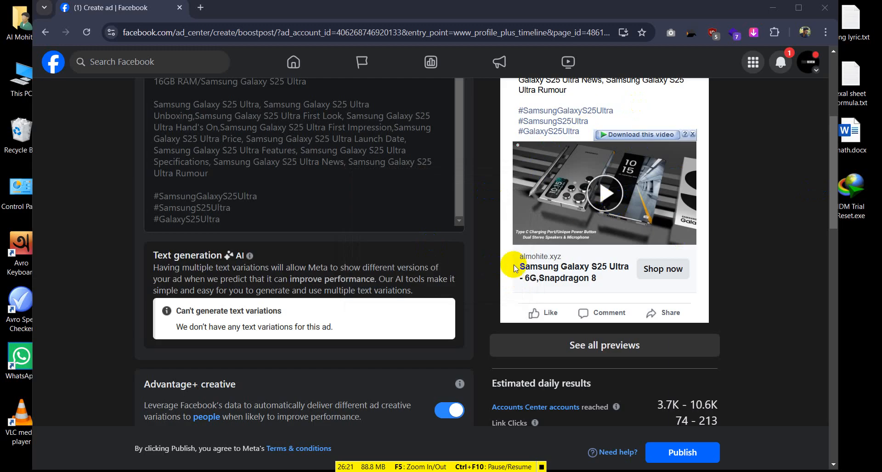
scroll(518, 266, up, 4)
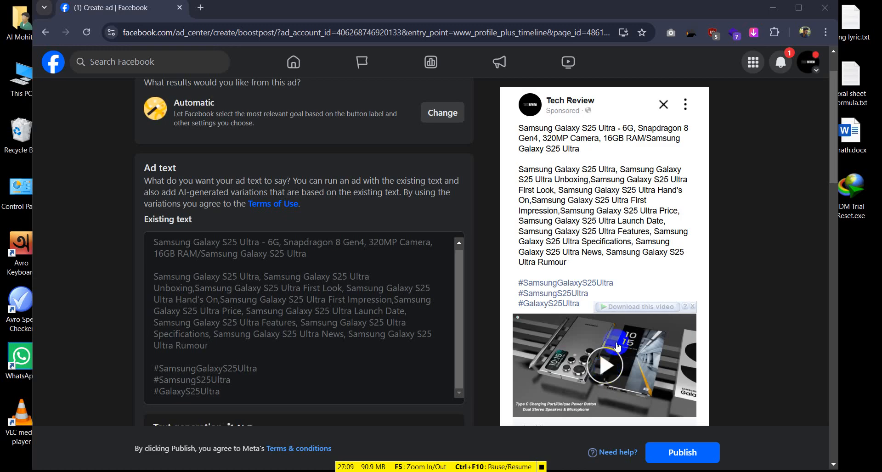
scroll(506, 232, up, 2)
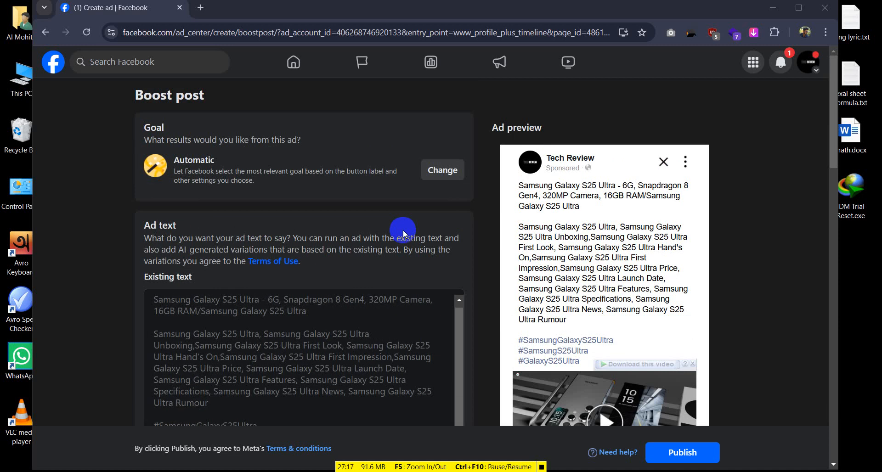
scroll(410, 309, down, 5)
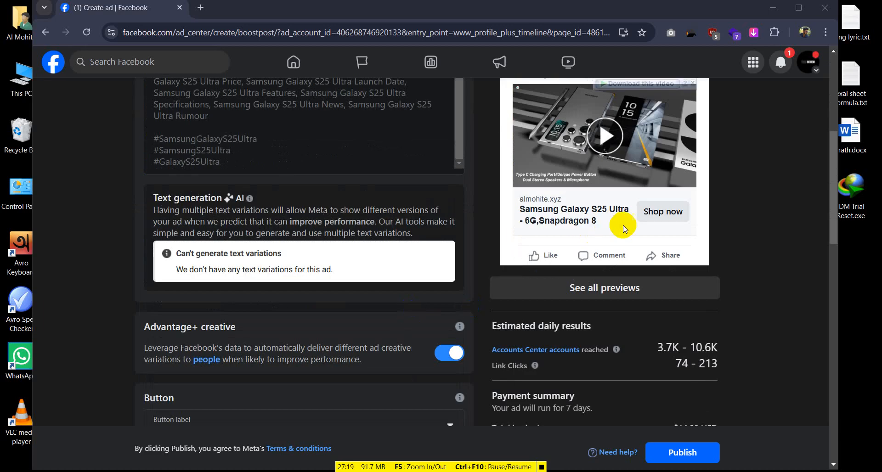
scroll(296, 298, down, 4)
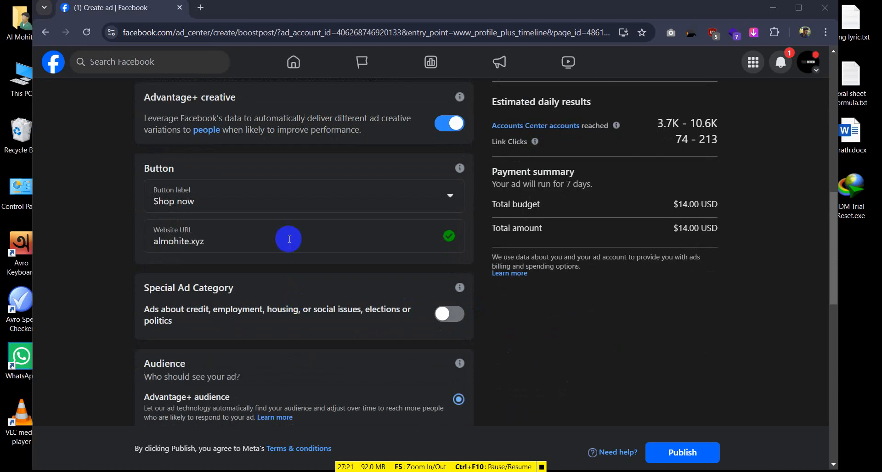
Set the ad's button label to No button, replacing Shop now.
click(258, 198)
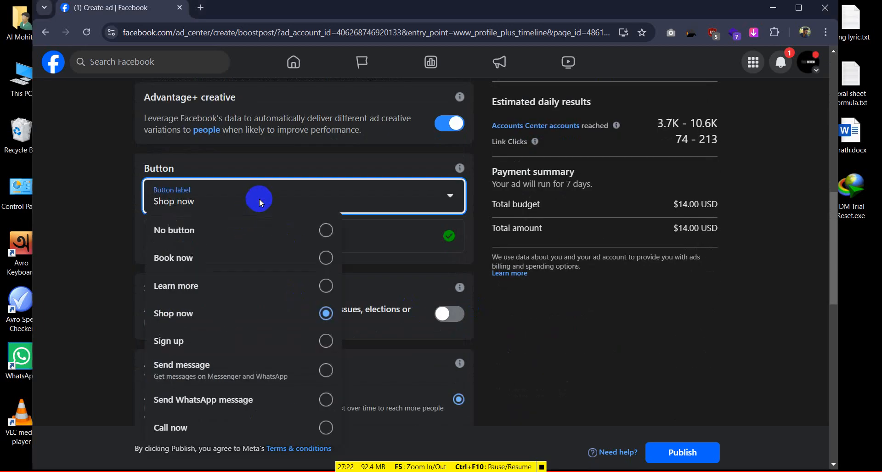
click(205, 230)
scroll(622, 232, up, 5)
scroll(655, 213, up, 4)
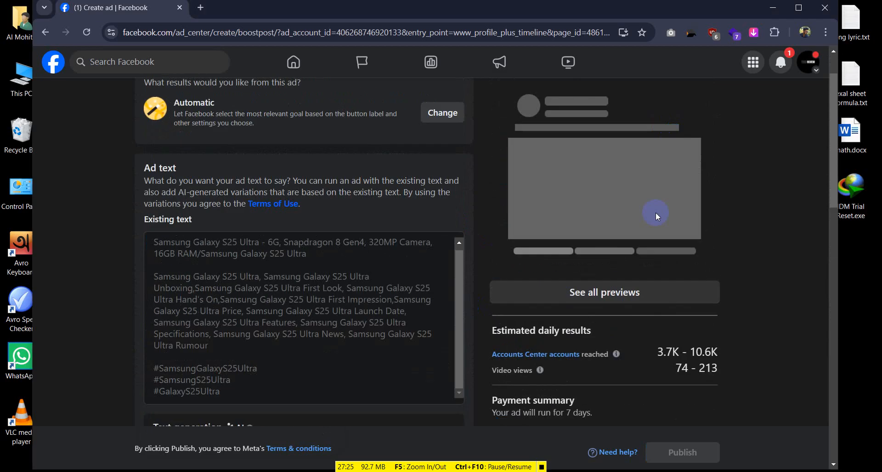
scroll(598, 255, down, 5)
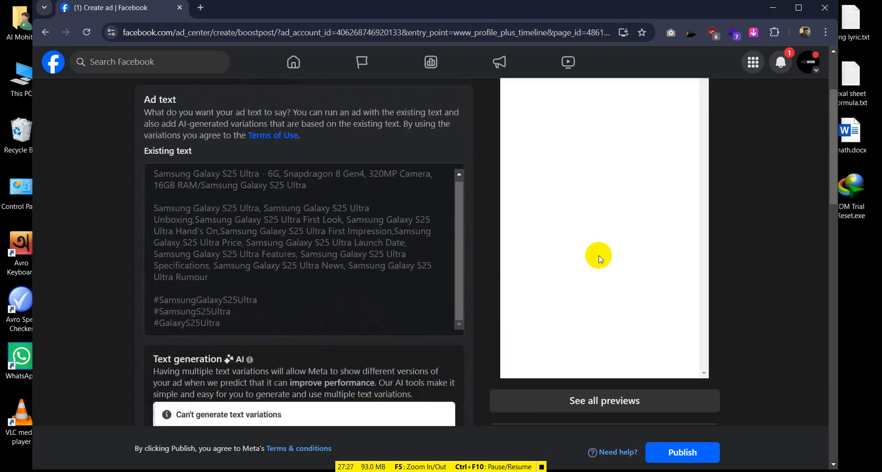
scroll(601, 259, up, 2)
scroll(633, 235, up, 3)
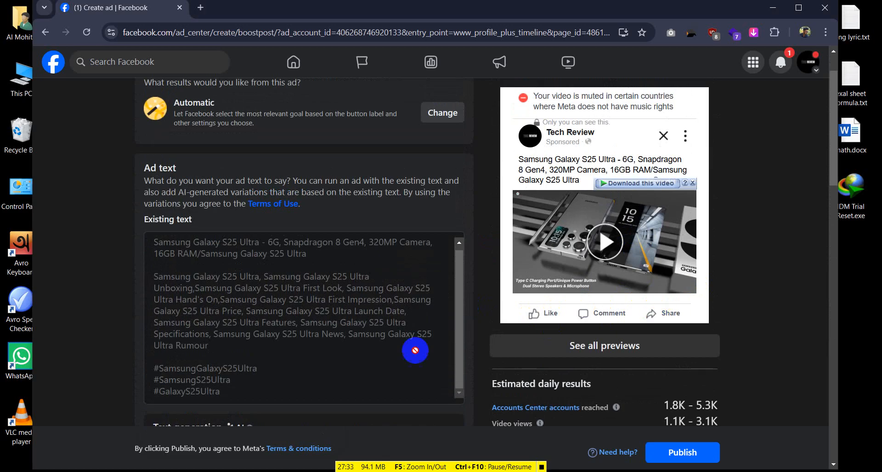
scroll(416, 351, down, 7)
Choose Send message as the button label, updating estimates to 4.7K–13.5K reach and 6–16 replies.
click(288, 319)
scroll(236, 334, down, 2)
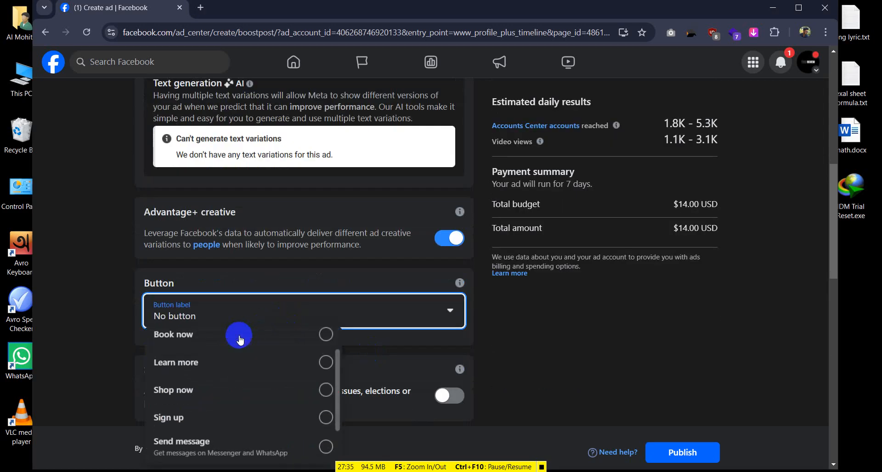
scroll(232, 343, up, 2)
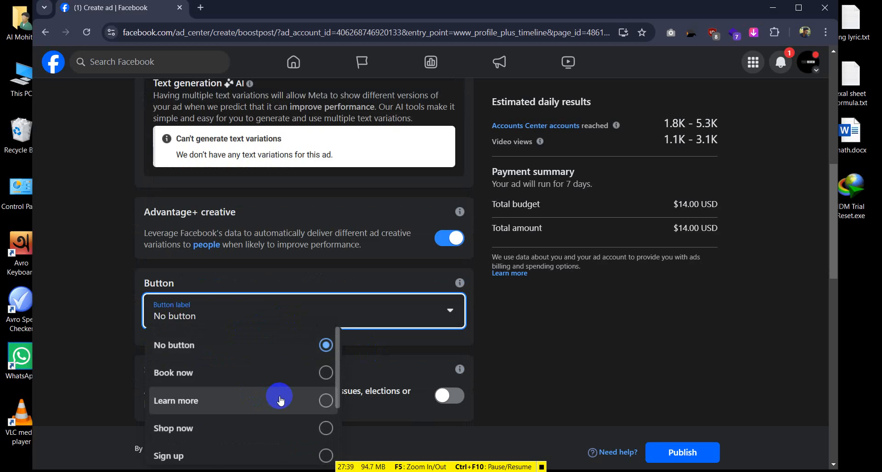
scroll(281, 400, down, 2)
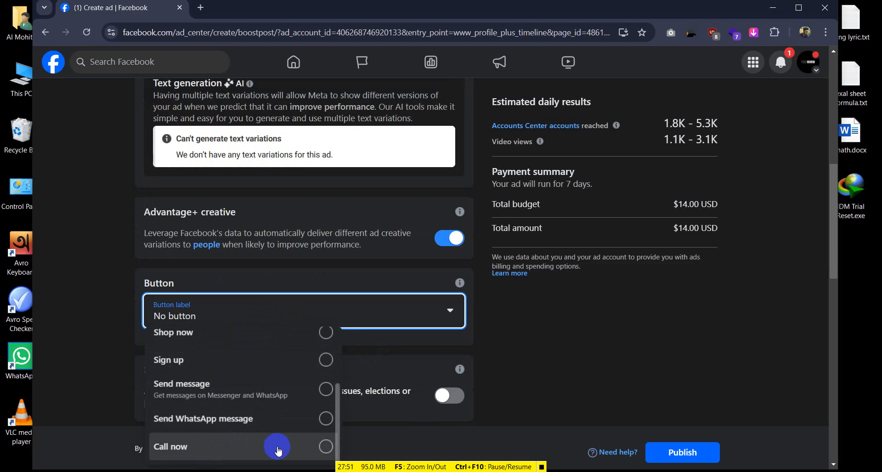
scroll(247, 354, up, 1)
scroll(232, 368, up, 1)
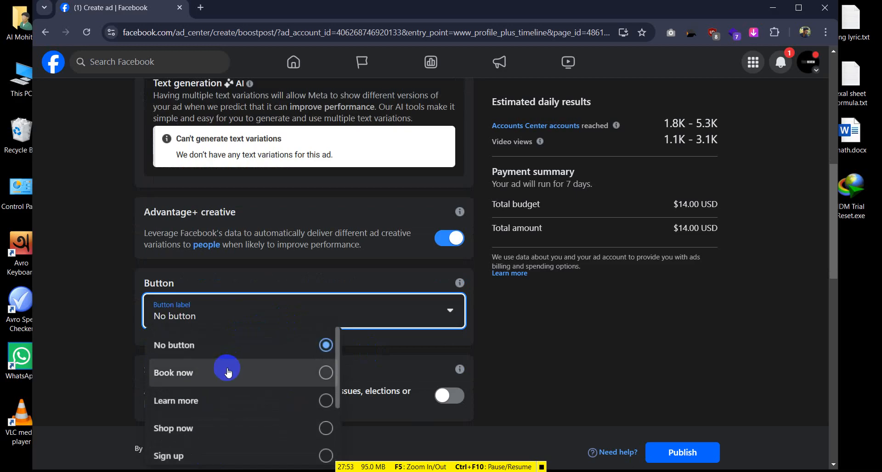
scroll(232, 398, down, 1)
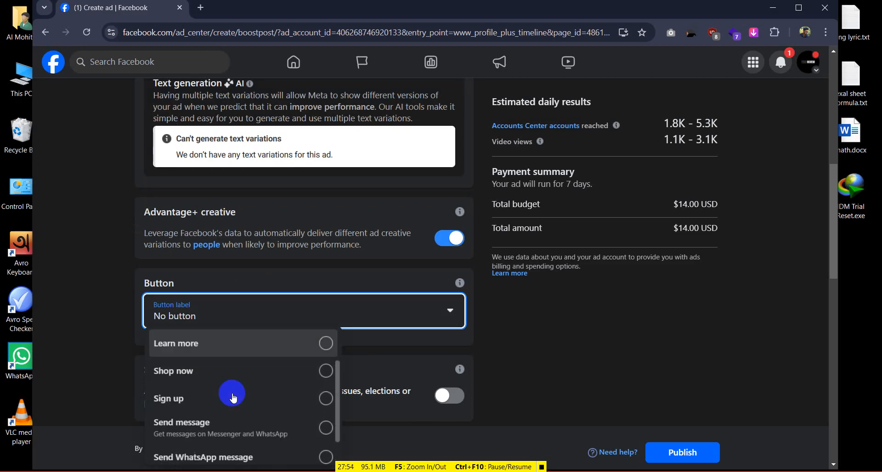
click(223, 422)
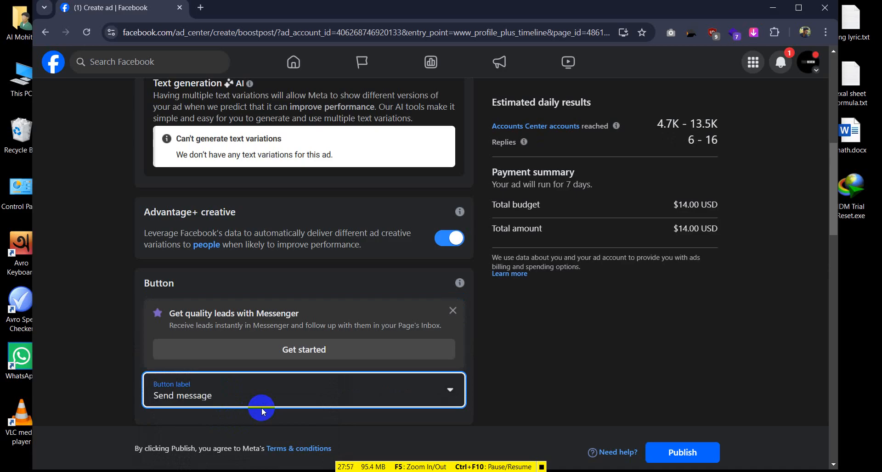
scroll(197, 252, up, 5)
scroll(217, 249, up, 4)
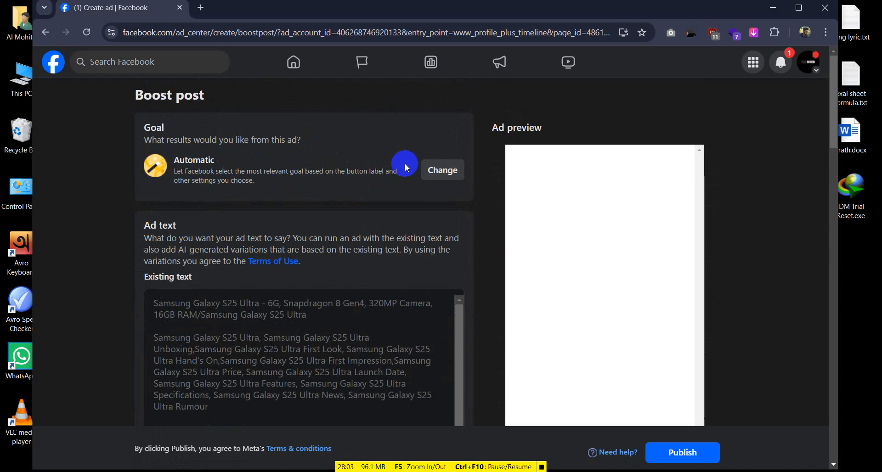
Save Get more messages as the boost goal and review the resulting Message template section.
click(441, 170)
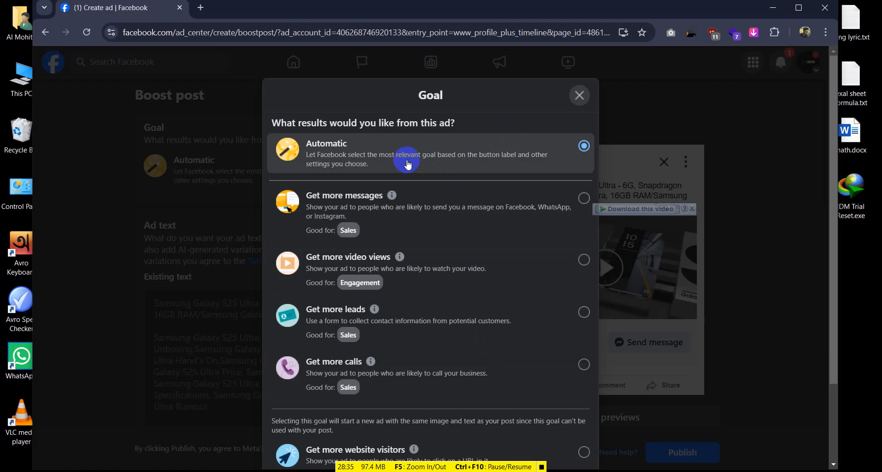
scroll(408, 209, down, 2)
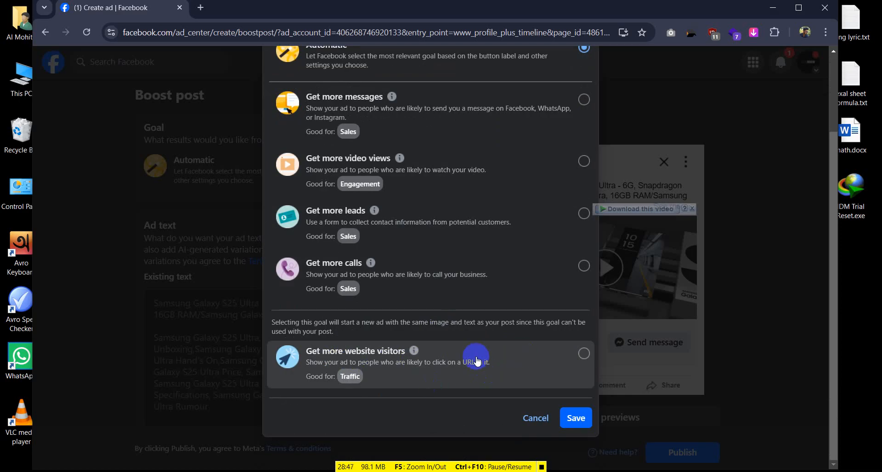
scroll(473, 211, up, 2)
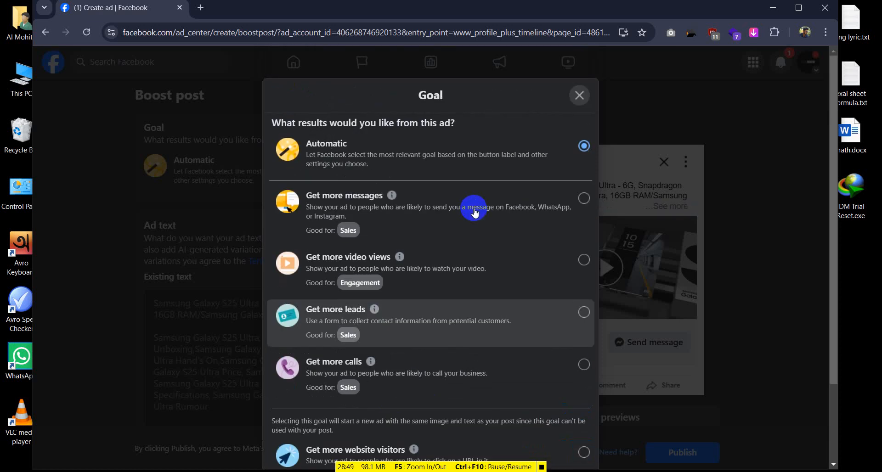
click(466, 214)
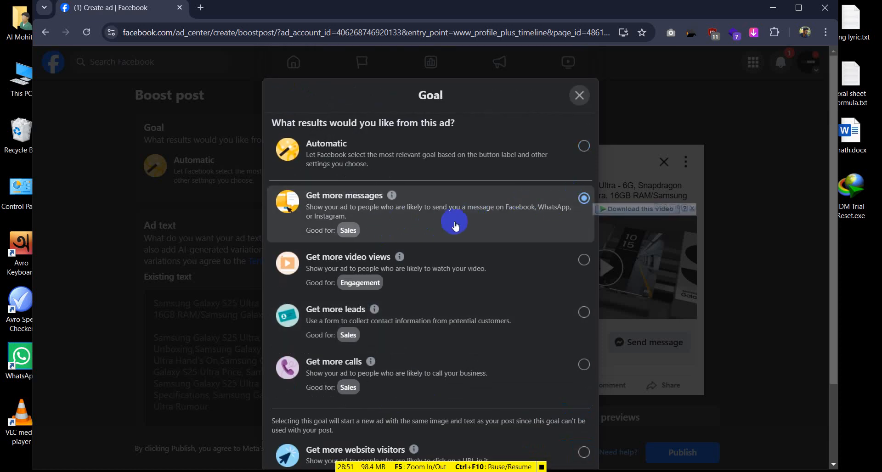
scroll(523, 271, down, 2)
click(573, 417)
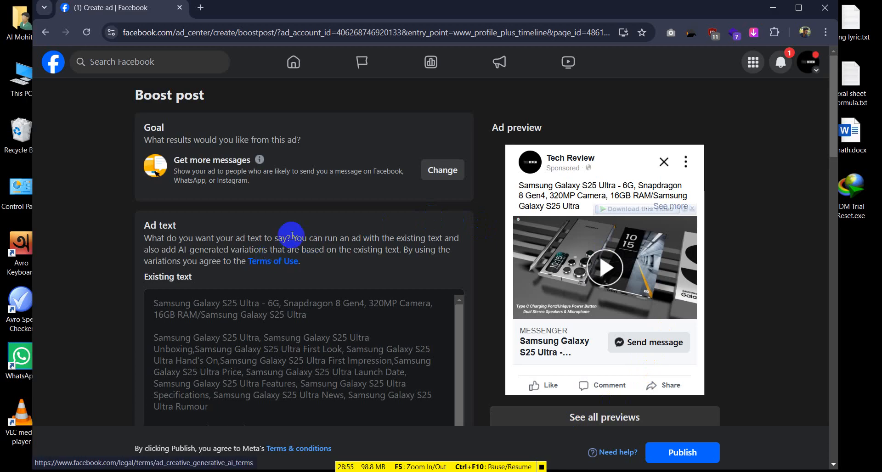
scroll(293, 234, down, 4)
scroll(263, 302, down, 7)
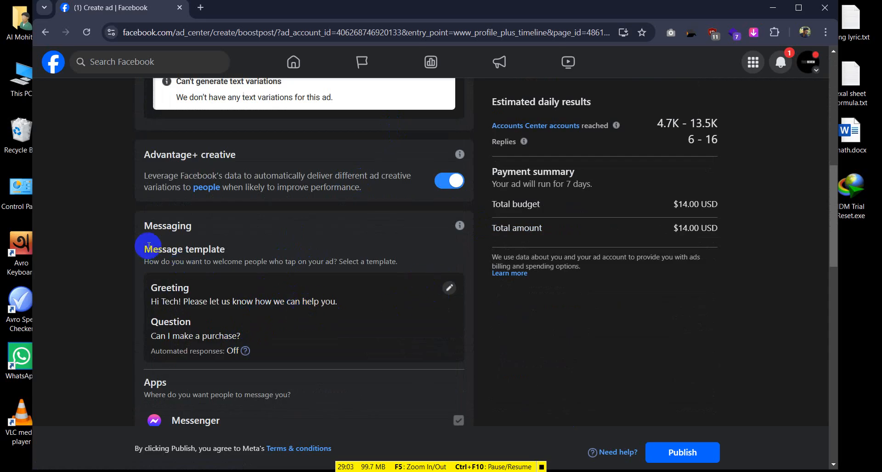
drag(145, 249, 243, 252)
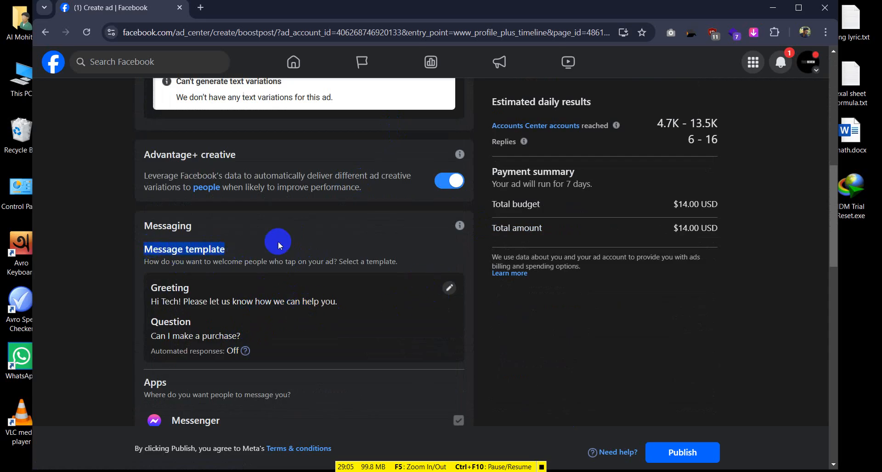
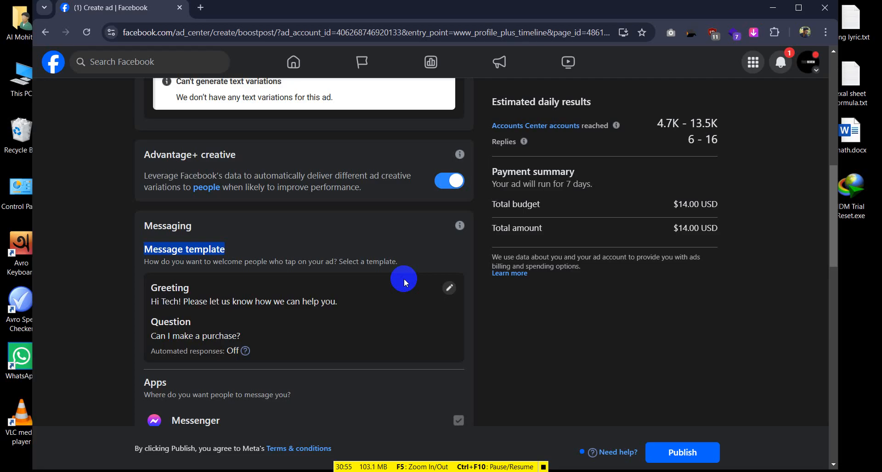
Edit the message template: greeting text 'Plsekbfdvjxc cbncvkdxfncv' and answer 'Yes'.
scroll(374, 323, down, 2)
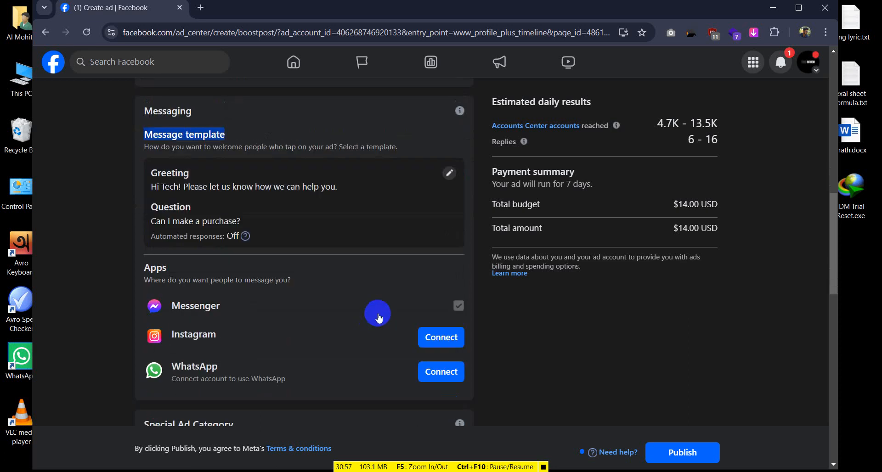
scroll(374, 315, up, 2)
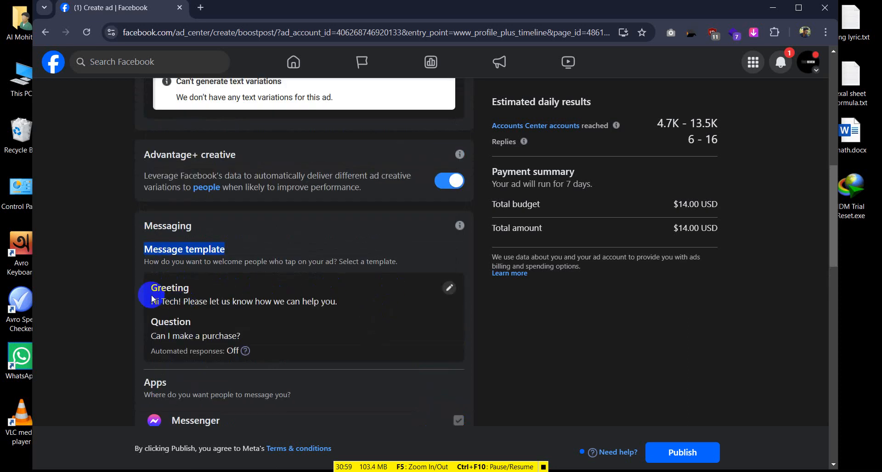
drag(157, 288, 203, 304)
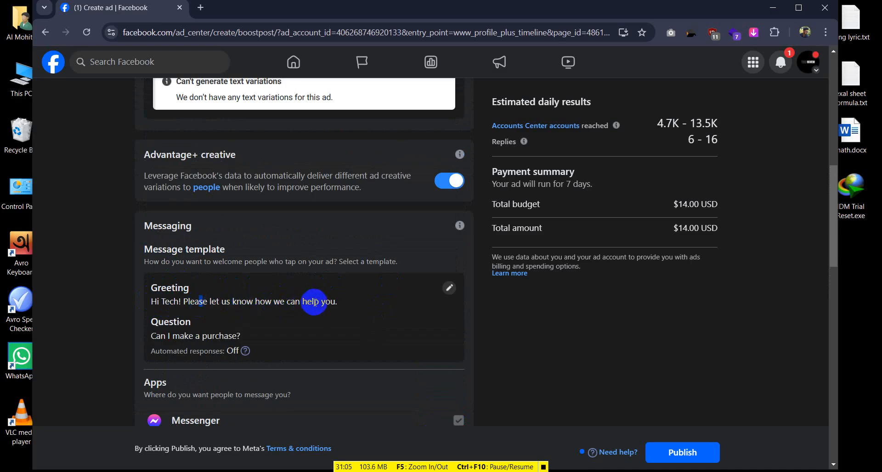
click(449, 287)
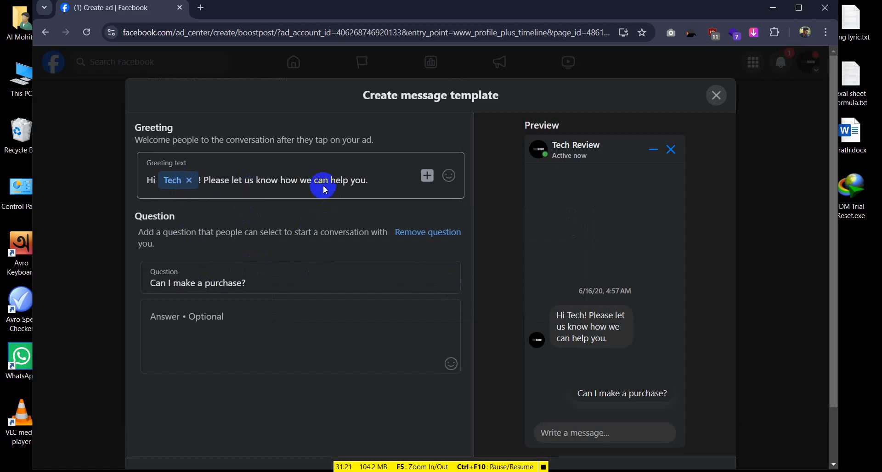
drag(368, 181, 203, 184)
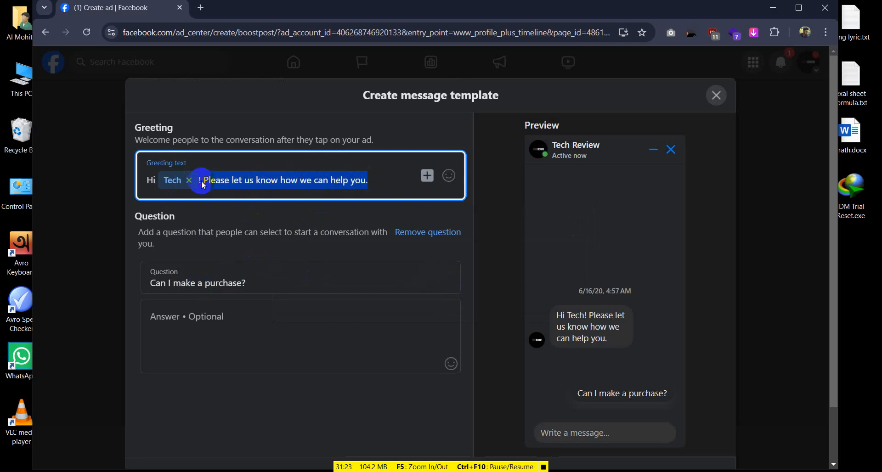
text(Pl)
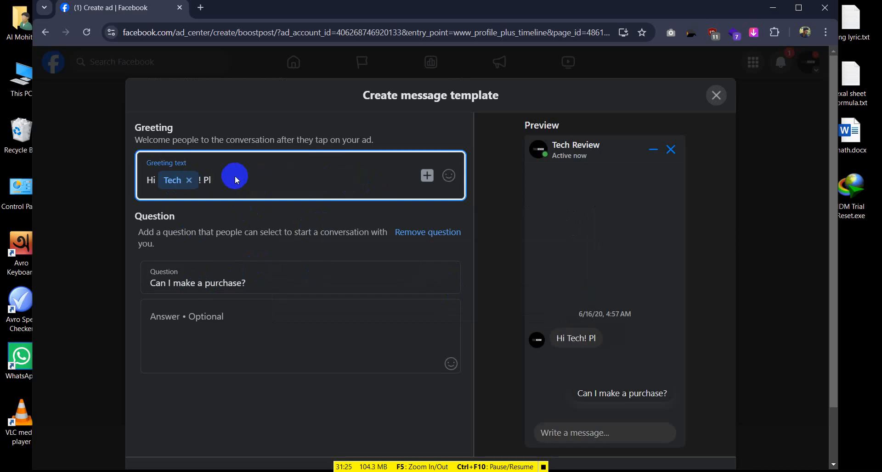
text(sekbfdvjxc cbncvkdxfncv)
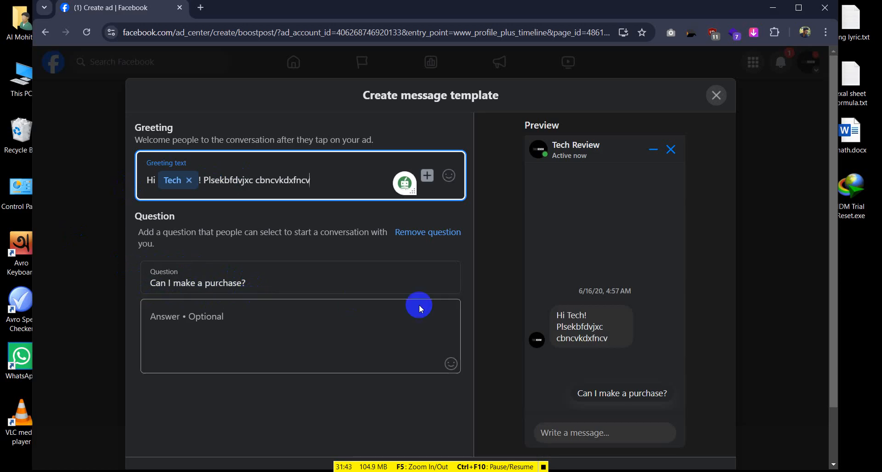
click(195, 323)
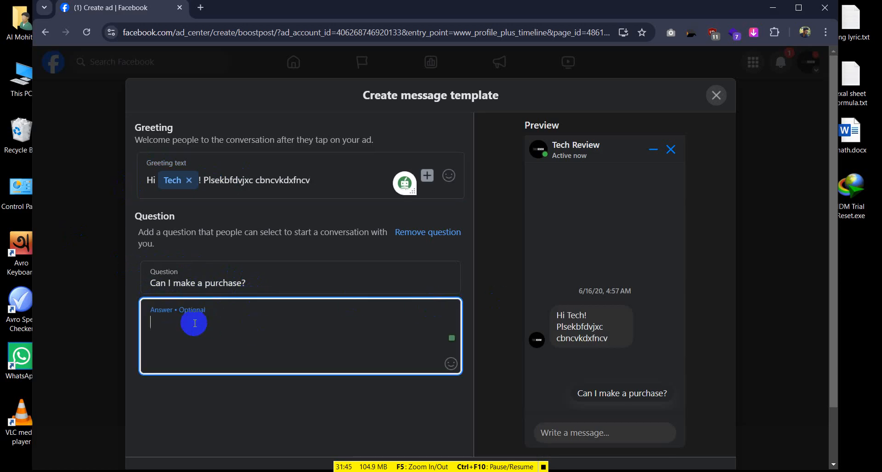
text(Yes)
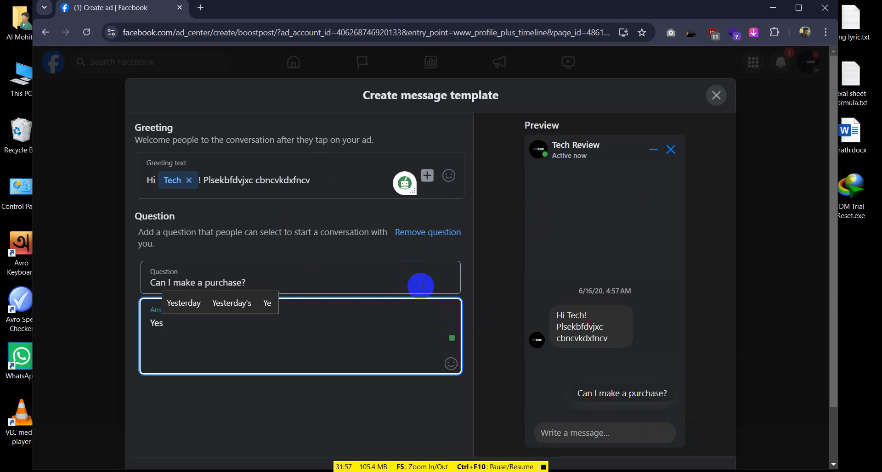
click(716, 98)
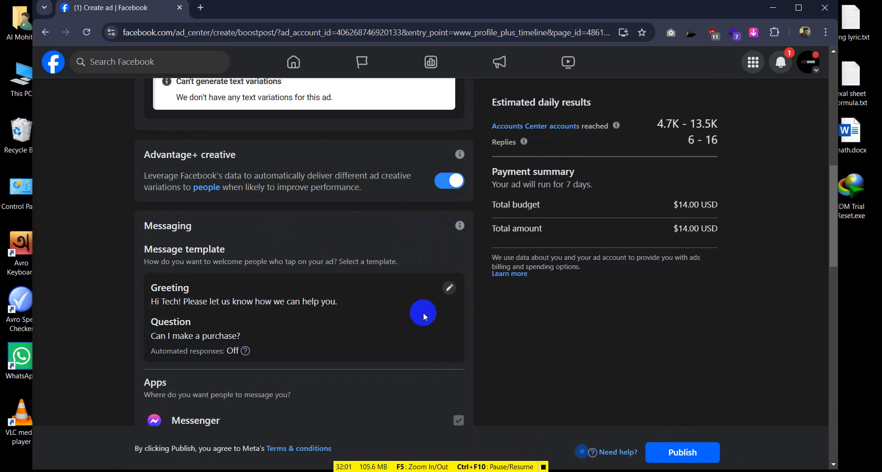
Try connecting WhatsApp and Instagram to receive the ad's messages.
scroll(418, 316, down, 4)
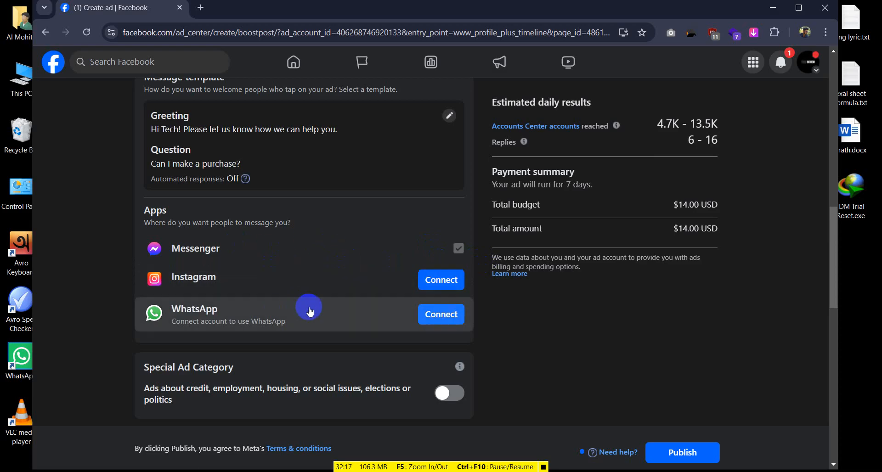
click(450, 316)
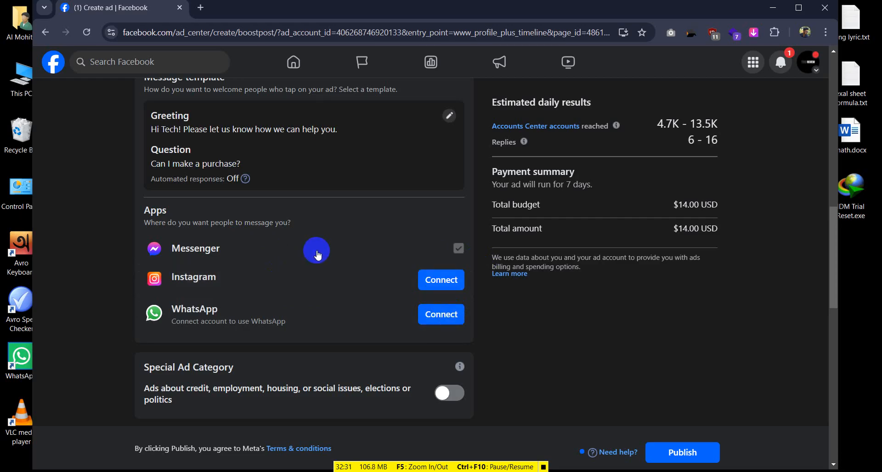
click(444, 284)
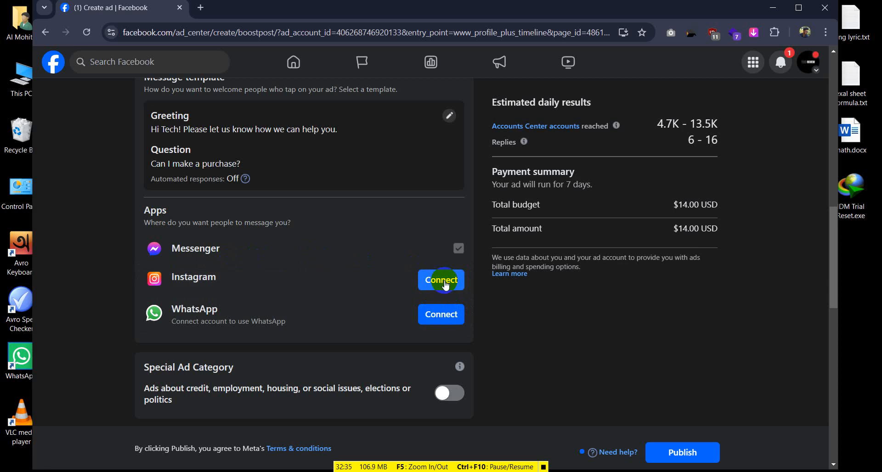
click(449, 315)
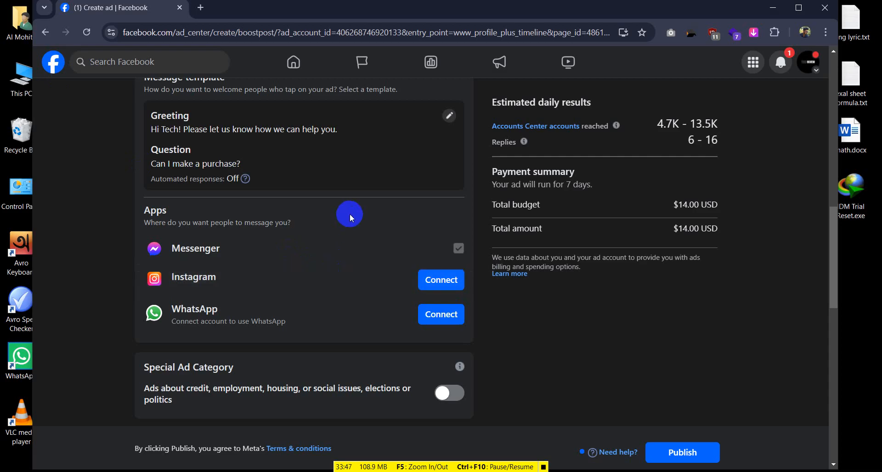
Open the Advantage+ audience details, then close the editor by confirming the done-editing prompt.
scroll(275, 232, up, 1)
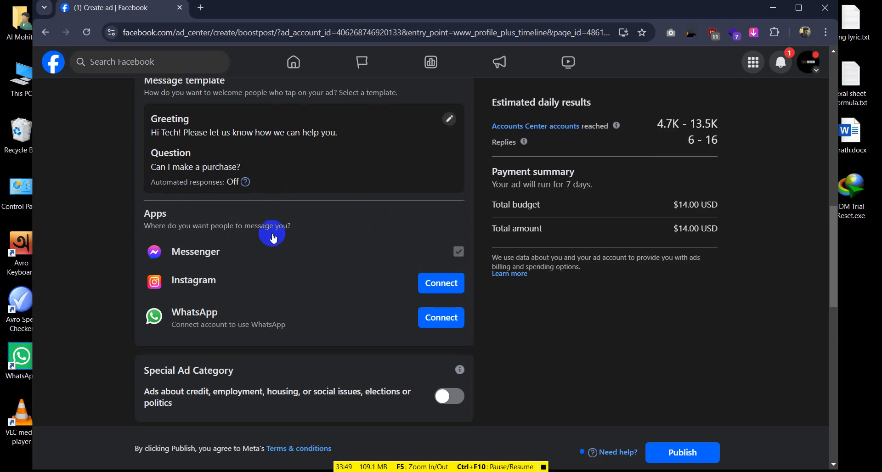
scroll(246, 293, down, 1)
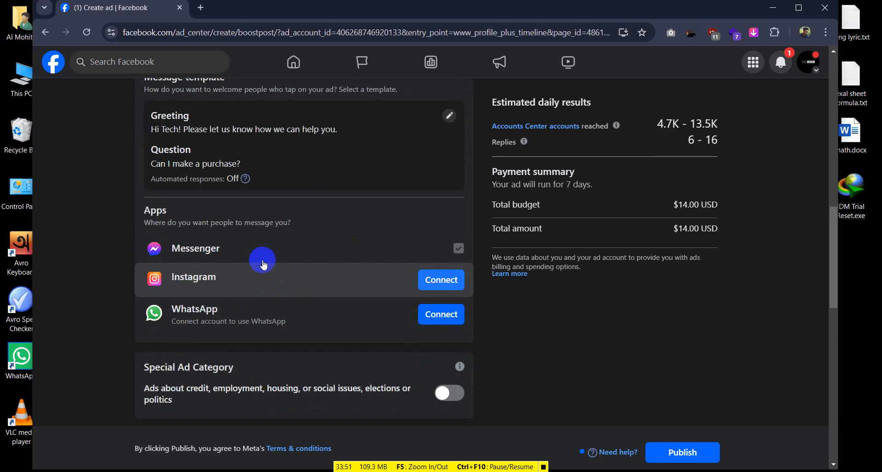
scroll(374, 278, down, 5)
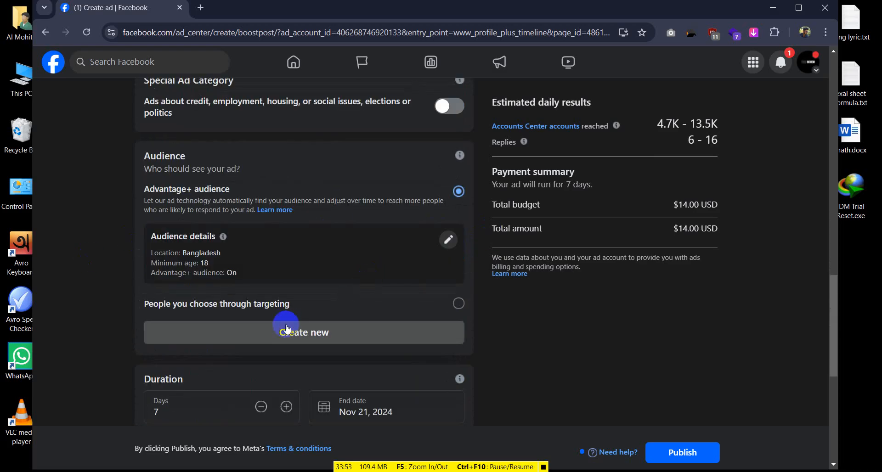
scroll(337, 258, up, 2)
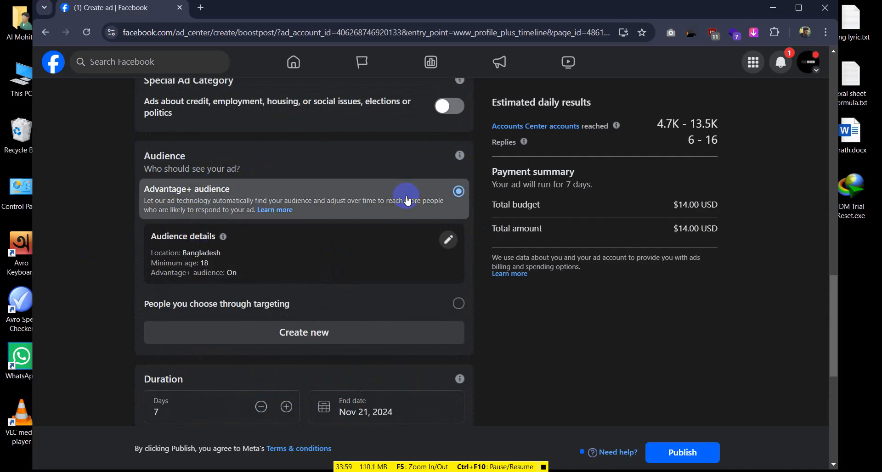
click(449, 238)
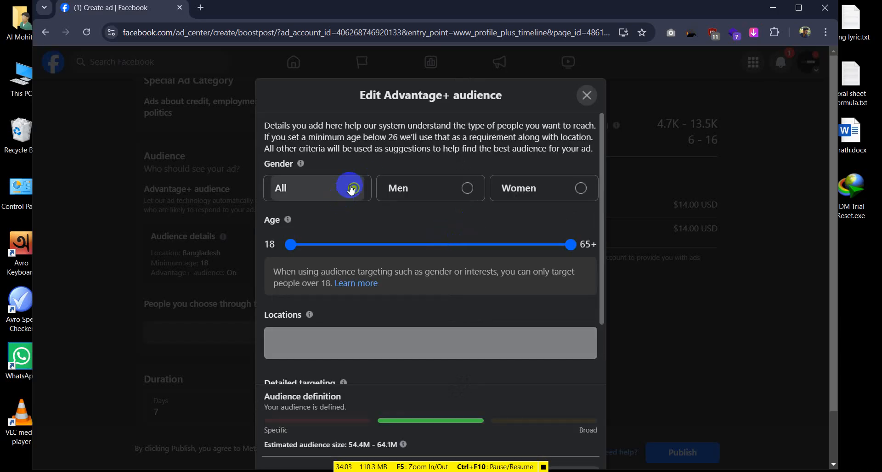
click(587, 95)
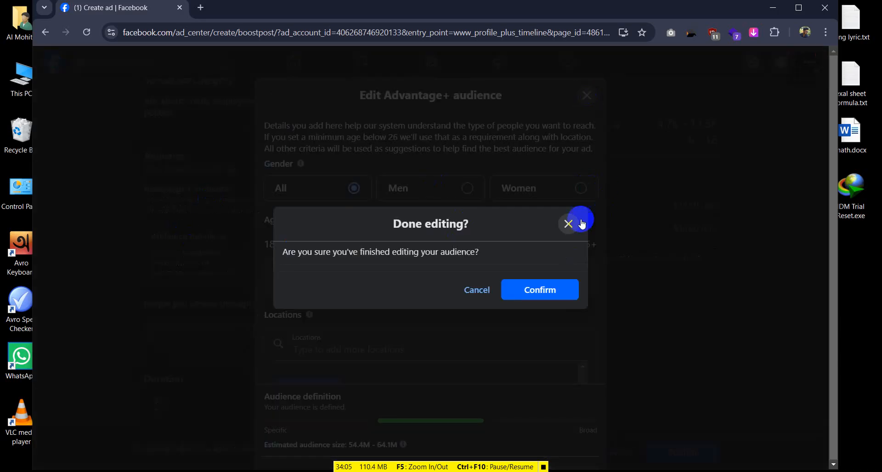
click(569, 224)
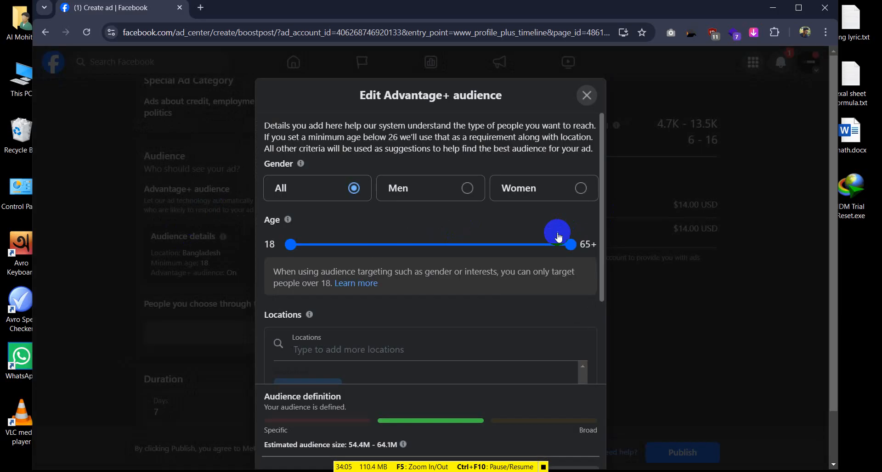
click(583, 102)
click(477, 301)
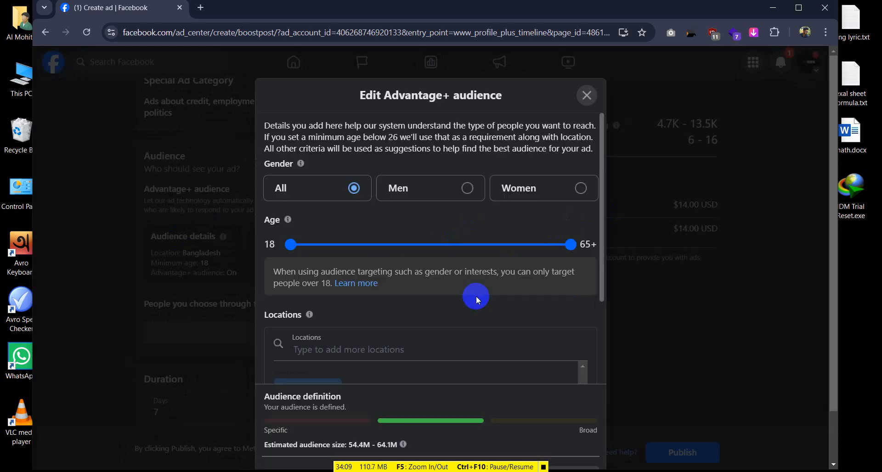
click(586, 94)
click(546, 290)
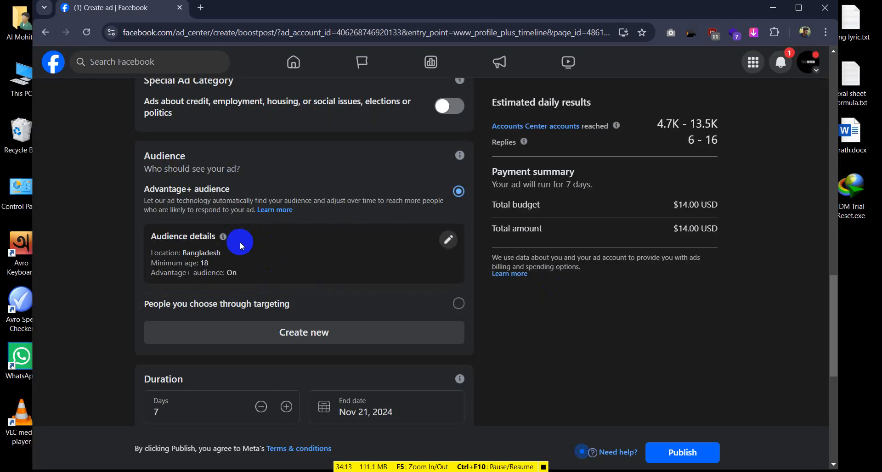
Reopen the Advantage+ audience editor and set Gender to Women, giving 19.6M–23.1M.
click(448, 240)
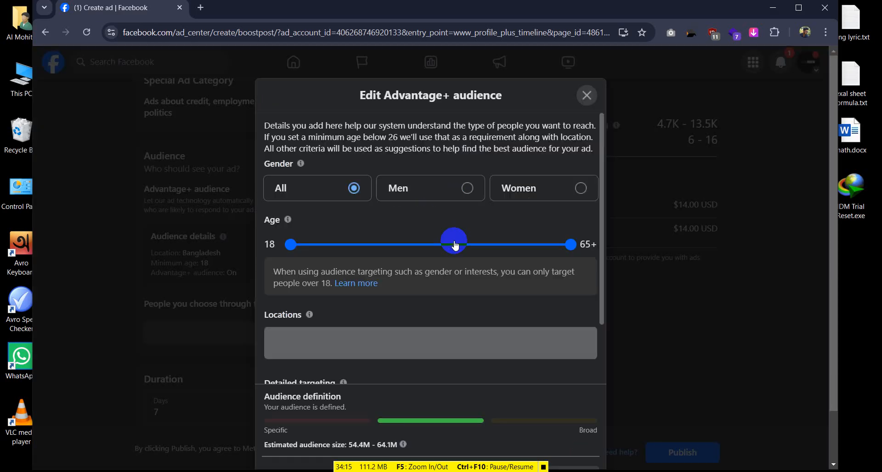
click(586, 95)
click(528, 290)
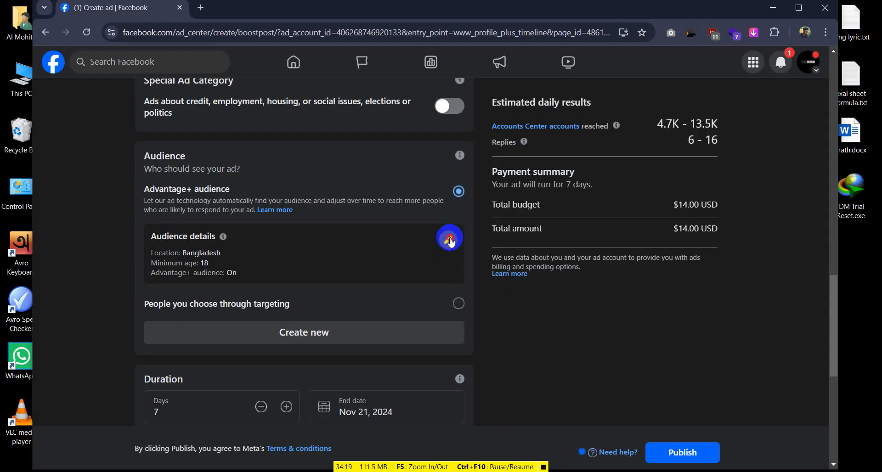
click(449, 238)
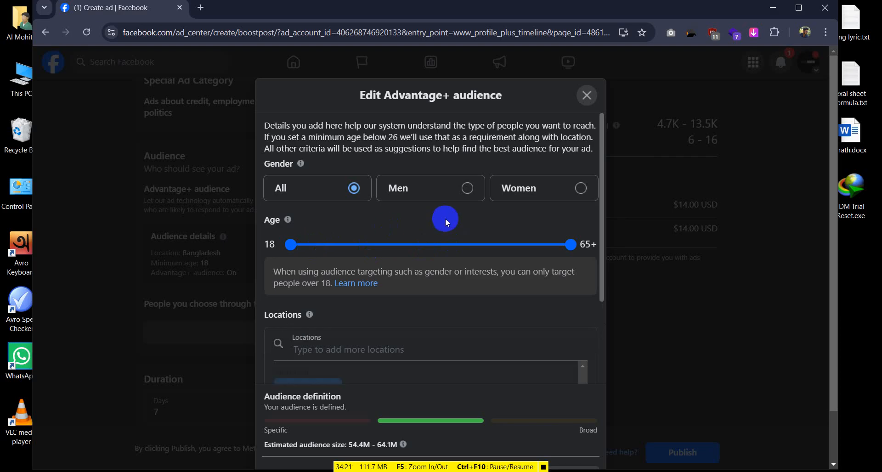
click(528, 187)
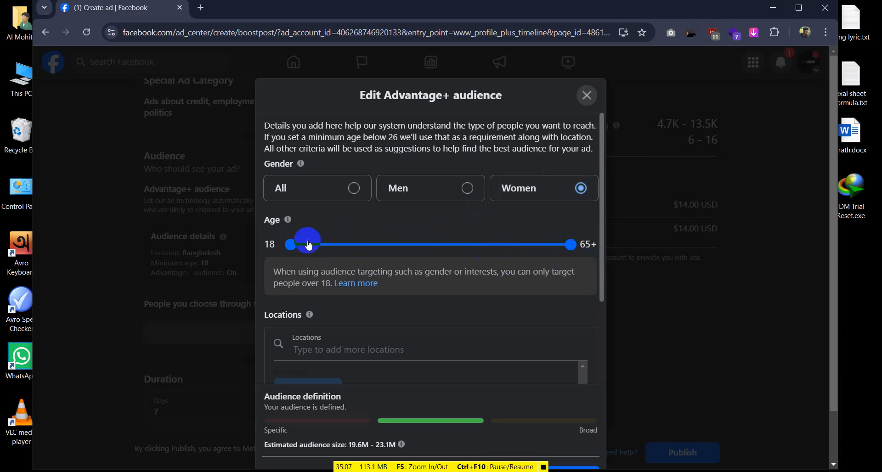
Set the audience age range to 18–50 and switch gender from Men back to All.
drag(568, 245, 362, 265)
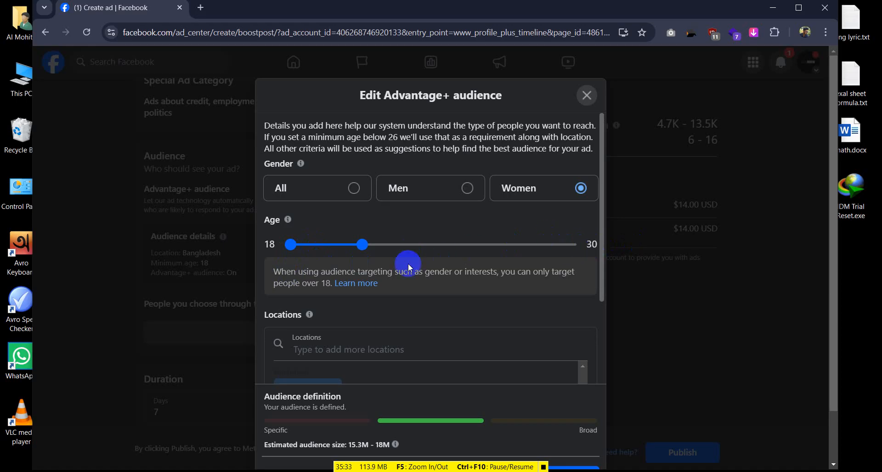
drag(362, 243, 482, 254)
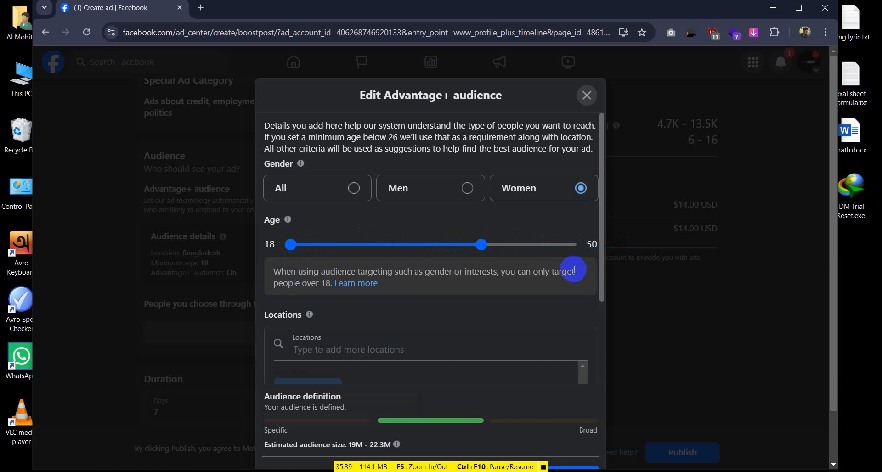
click(467, 196)
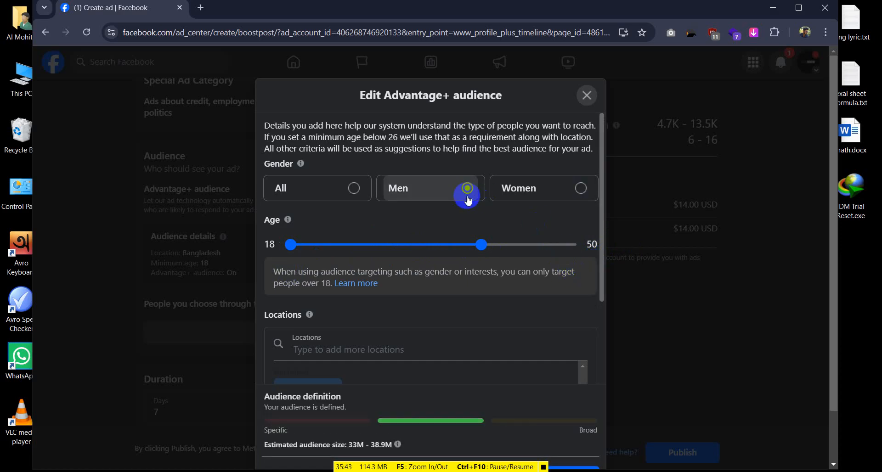
click(346, 183)
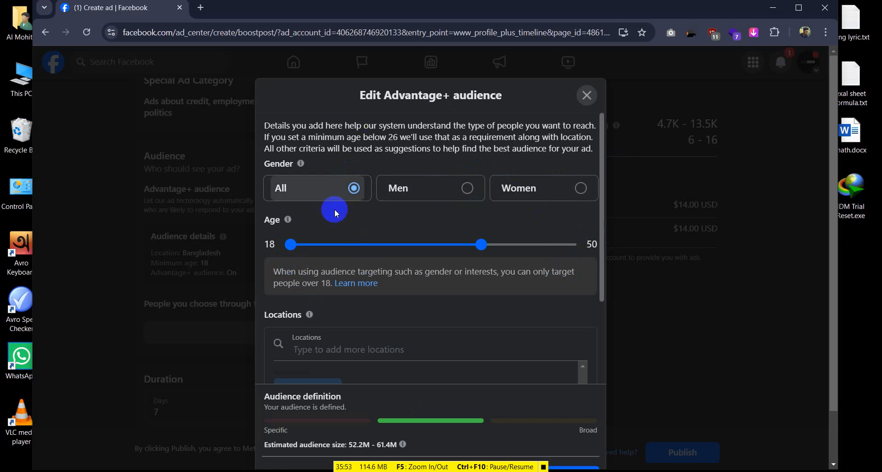
scroll(407, 189, down, 2)
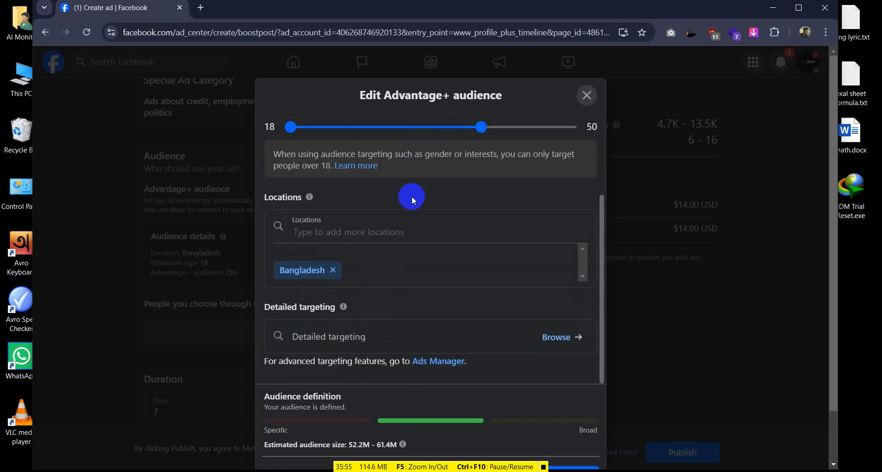
Replace the Bangladesh location with Natore, Rajshahi Division (+25 mi), estimating 1.6M–1.8M.
click(333, 271)
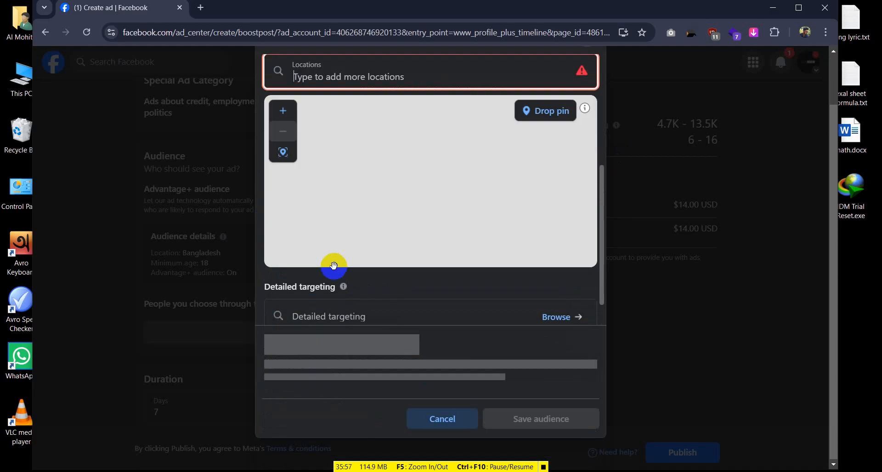
click(384, 87)
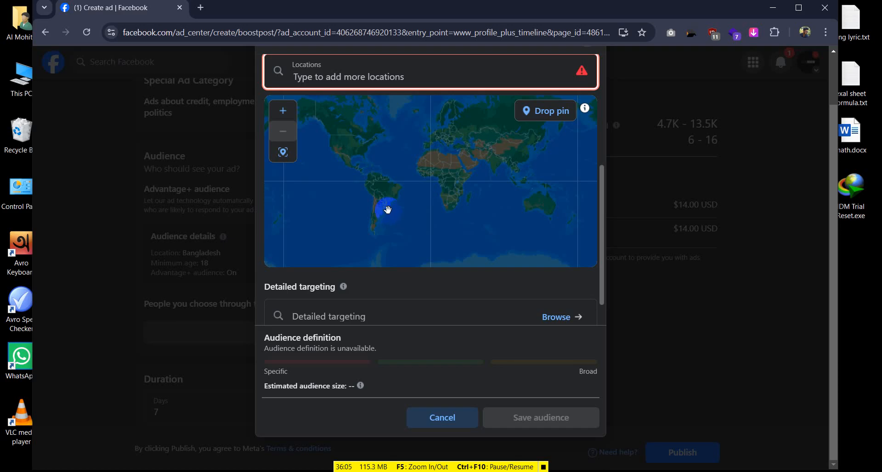
click(333, 86)
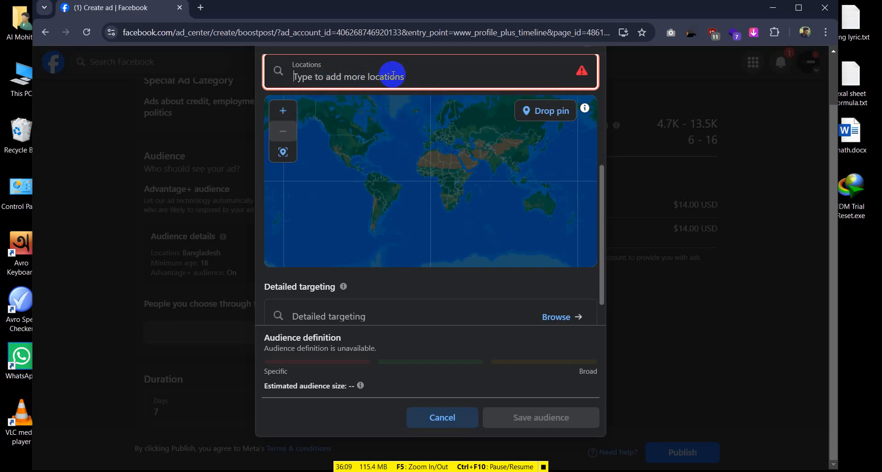
text(Natore)
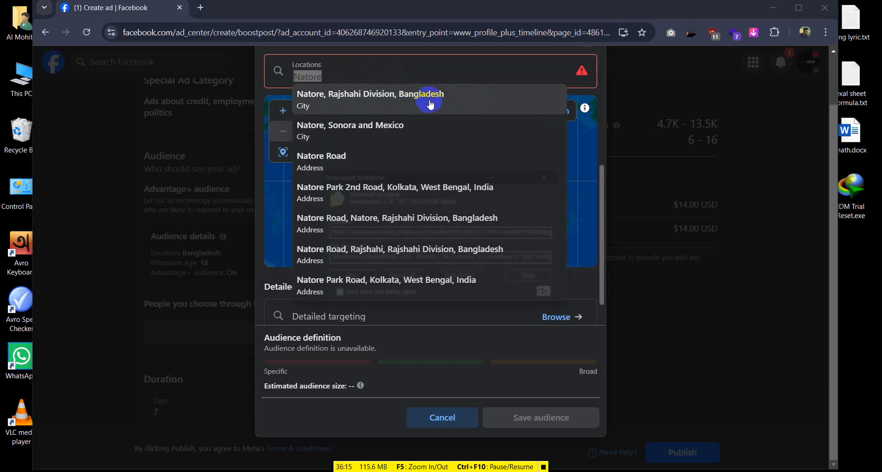
click(545, 176)
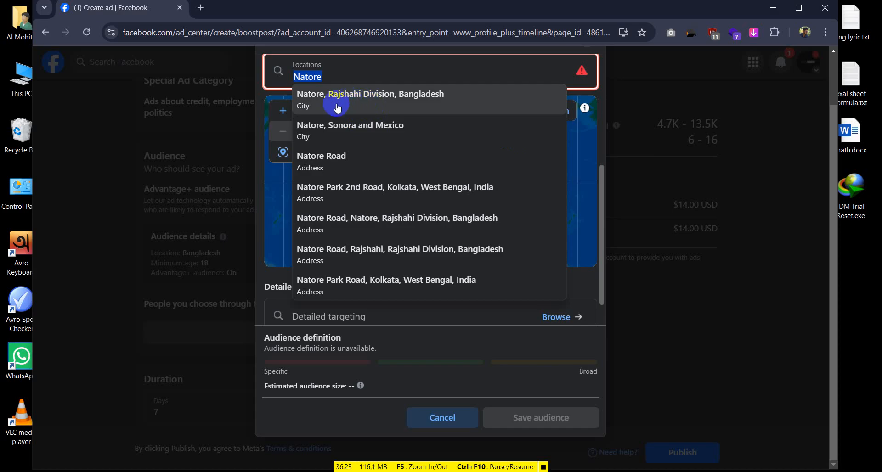
click(404, 100)
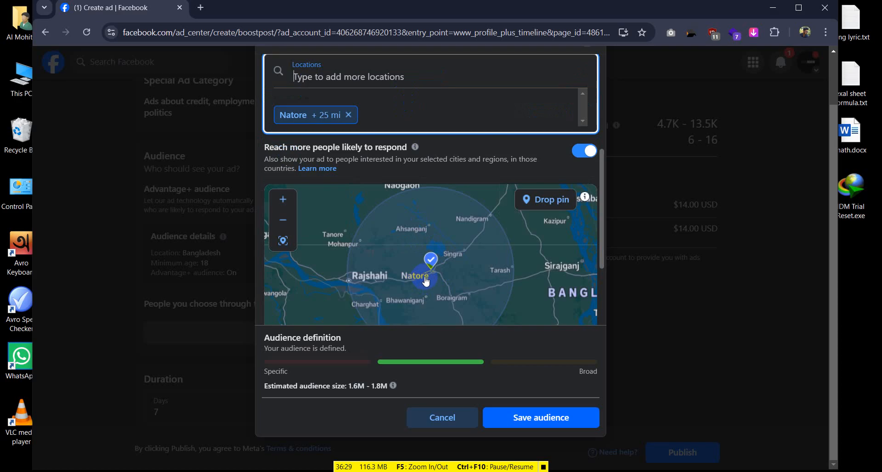
scroll(430, 262, down, 2)
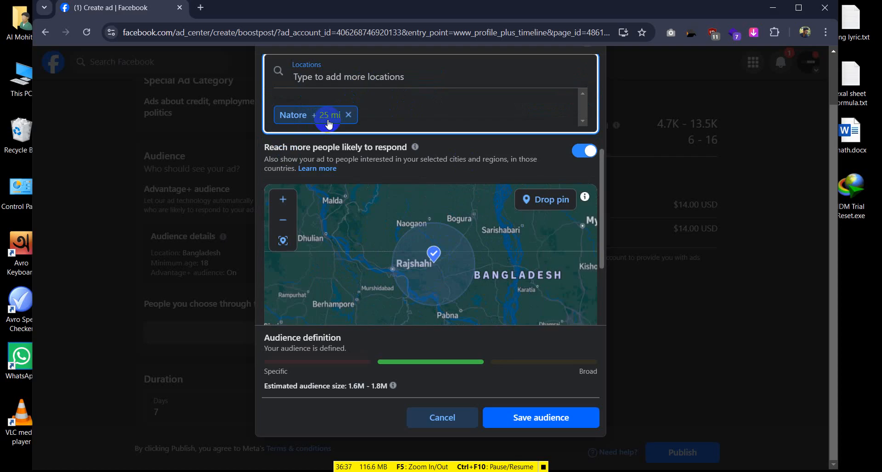
click(348, 71)
Choose Bangladesh – Country as the location and dismiss the audience updates notice.
text(bangladesh)
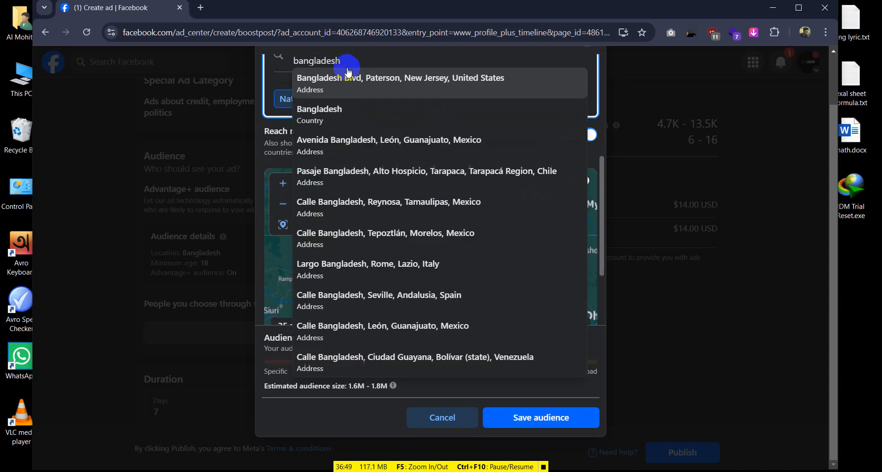
click(366, 112)
click(373, 104)
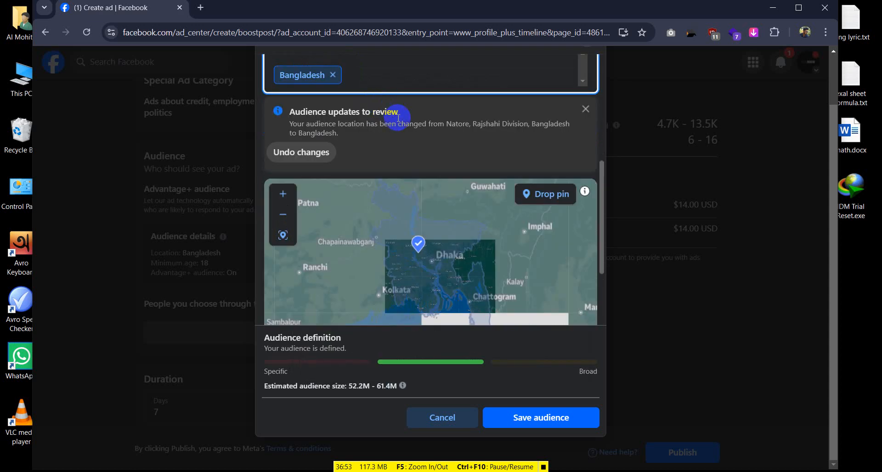
scroll(440, 225, down, 2)
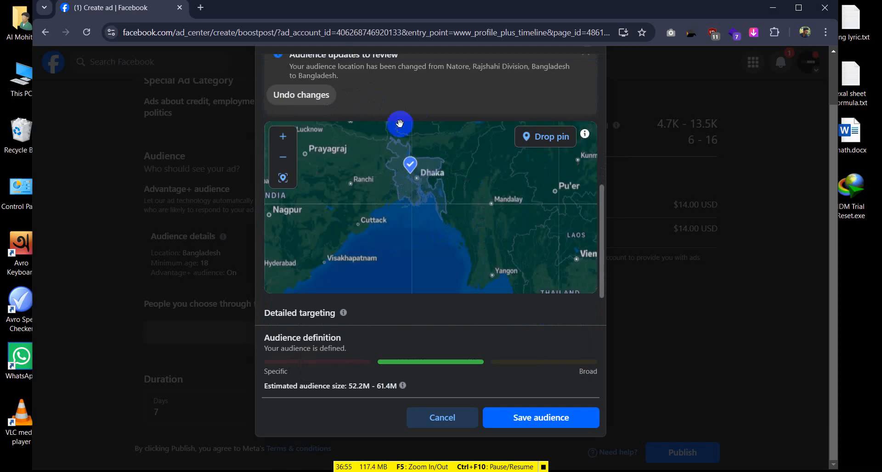
scroll(392, 107, up, 2)
scroll(401, 201, up, 2)
scroll(401, 201, down, 4)
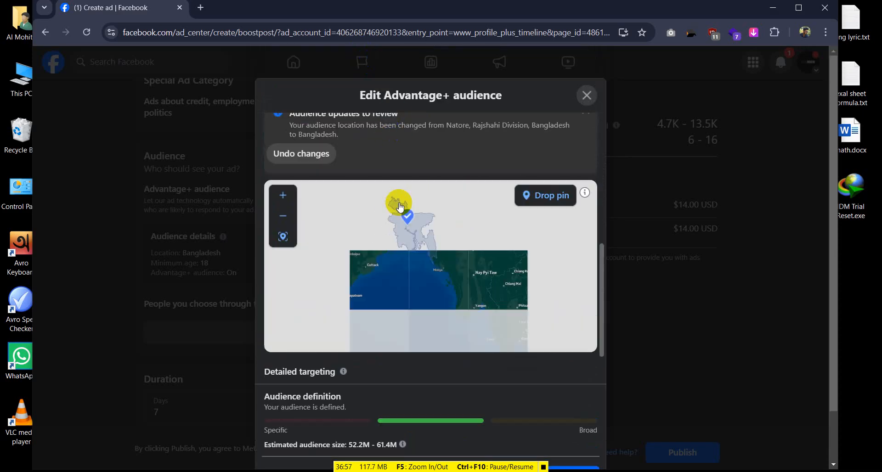
scroll(418, 163, up, 1)
scroll(363, 134, up, 1)
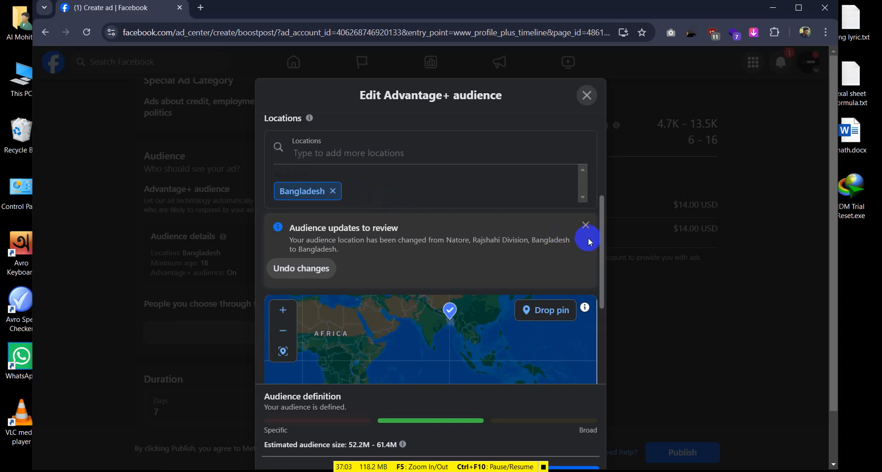
click(586, 226)
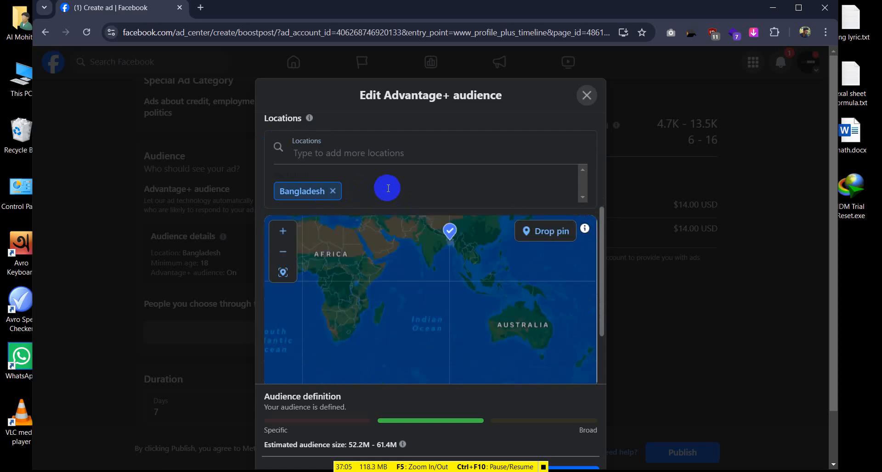
click(380, 152)
scroll(381, 156, down, 2)
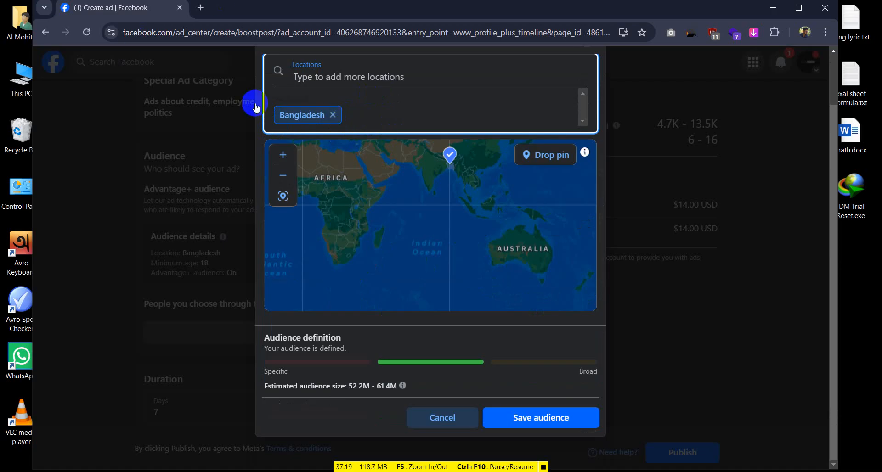
Swap Bangladesh for Natore, shrink its radius to 11 mi, then discard those audience edits.
click(333, 115)
click(308, 77)
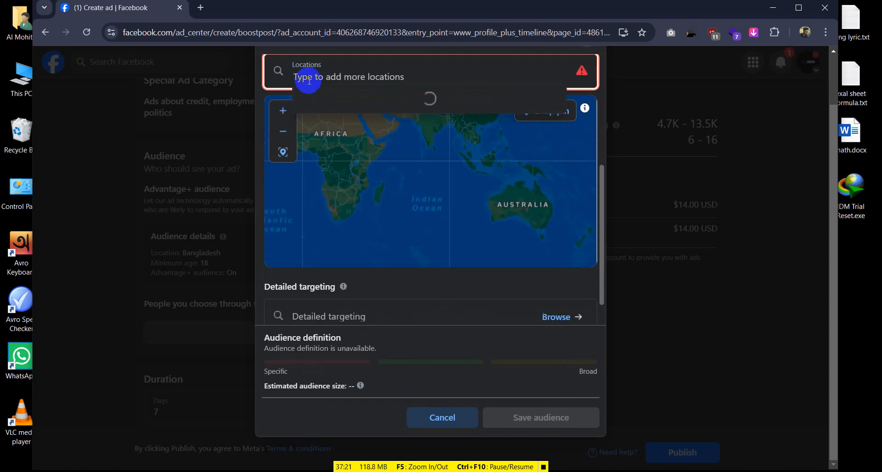
text(natore)
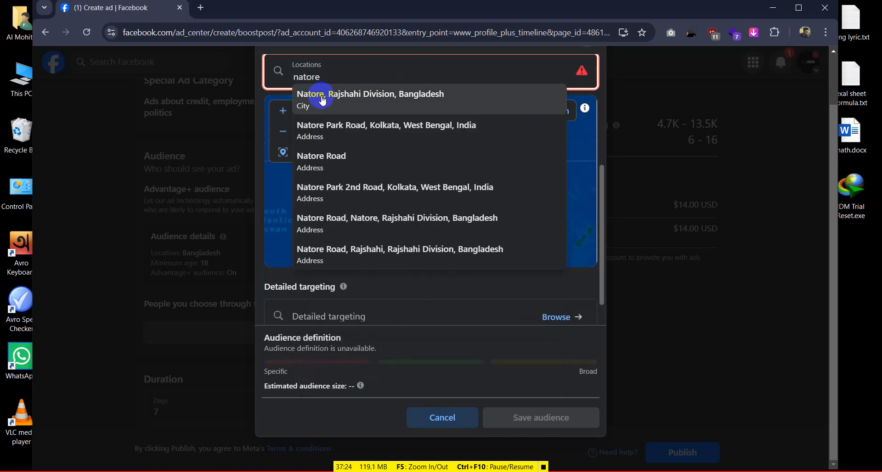
click(321, 94)
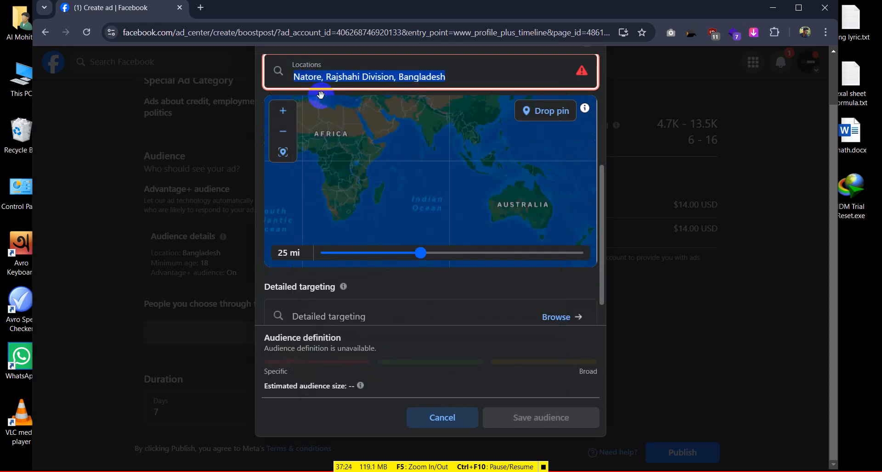
click(480, 60)
click(399, 104)
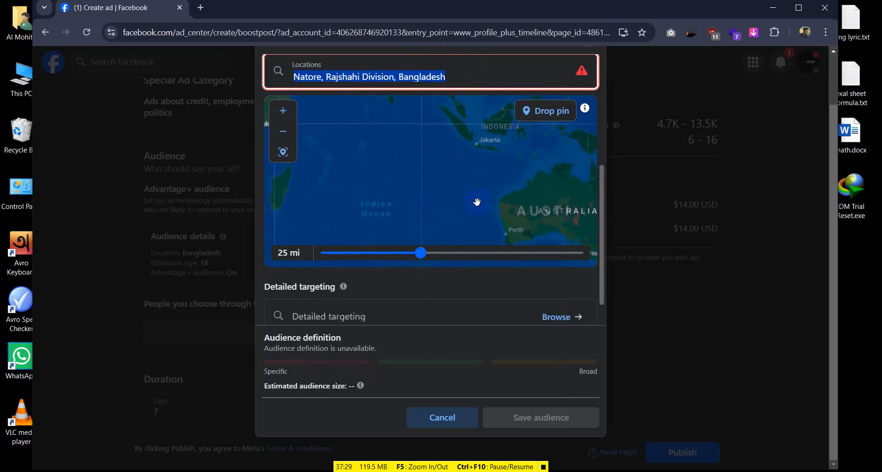
click(486, 75)
scroll(476, 108, up, 2)
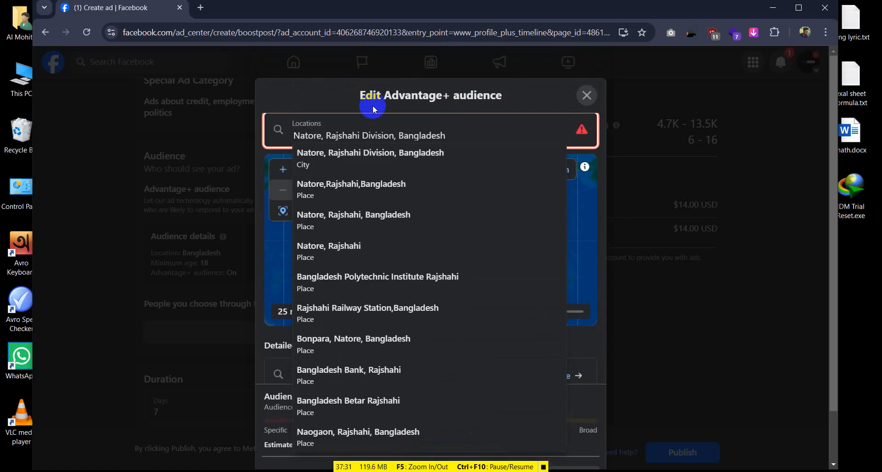
click(339, 159)
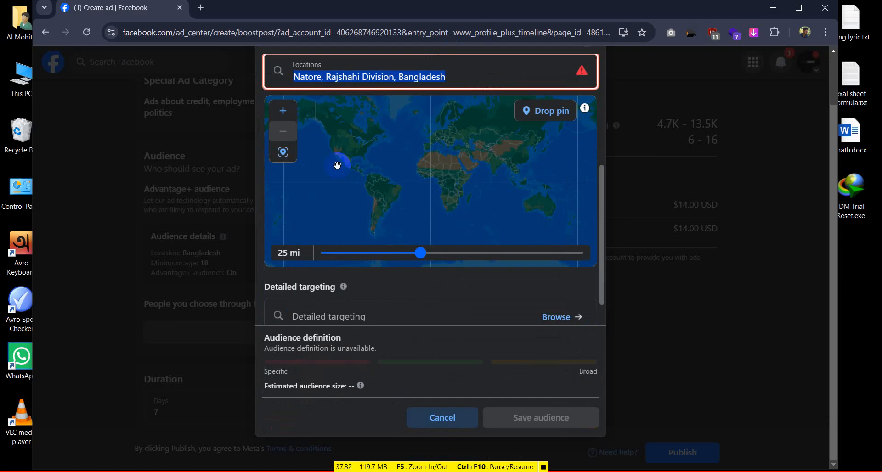
click(437, 313)
click(578, 70)
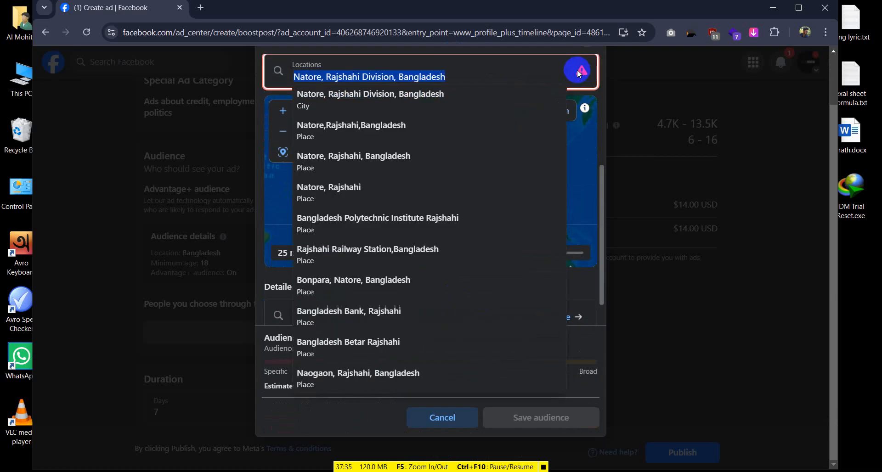
scroll(578, 70, up, 2)
scroll(368, 156, down, 2)
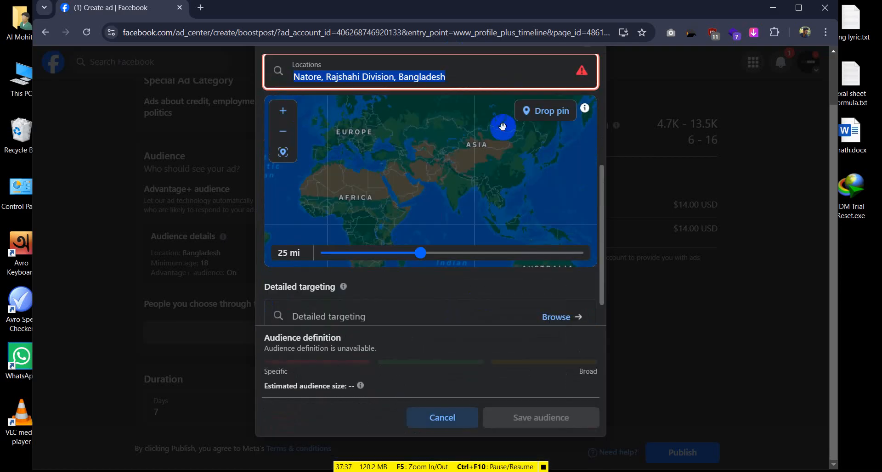
drag(422, 253, 332, 252)
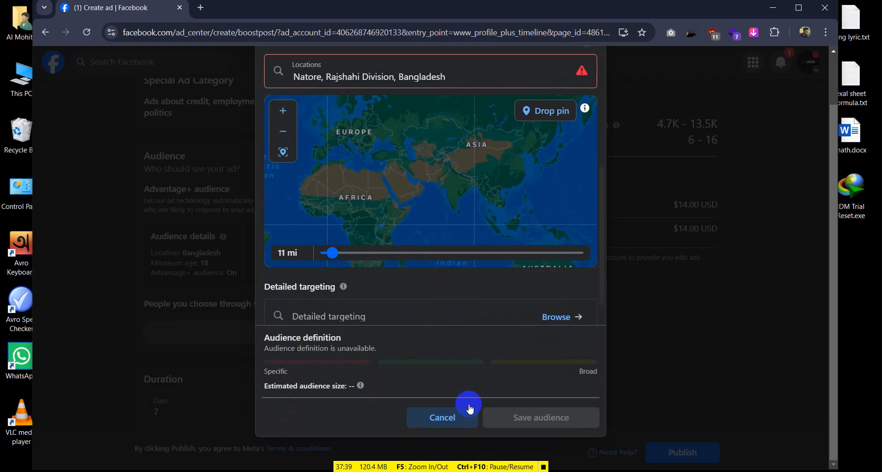
click(458, 418)
Remove Bangladesh again and add Natore and Bogura Cantonment (+1 mi) as locations.
click(451, 254)
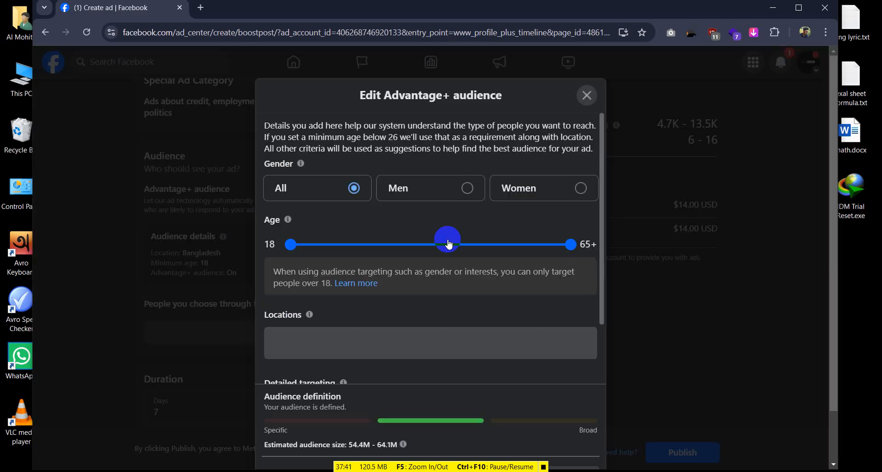
scroll(362, 299, down, 3)
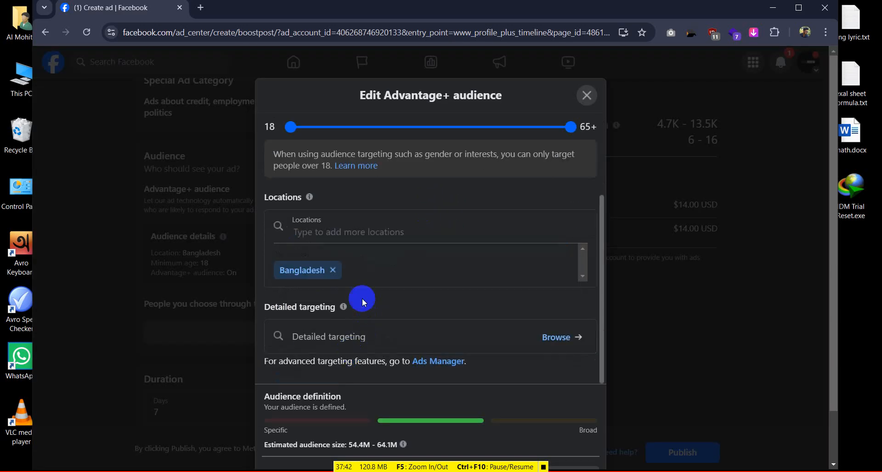
click(333, 270)
click(366, 87)
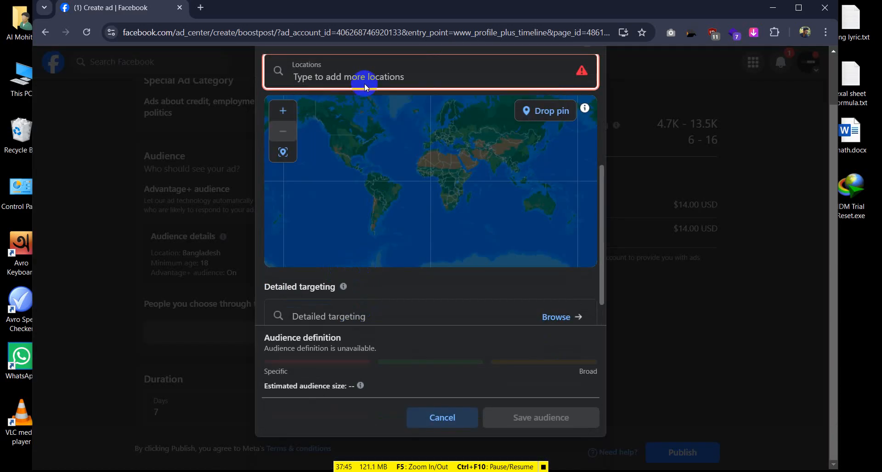
text(natore)
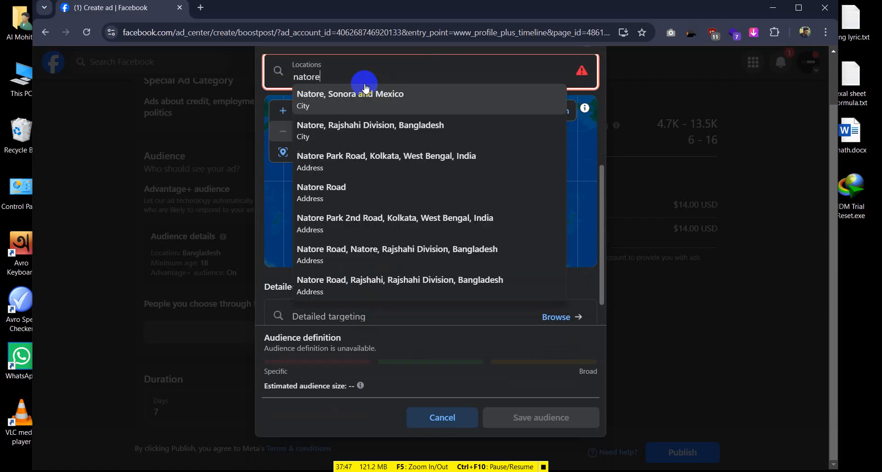
click(359, 107)
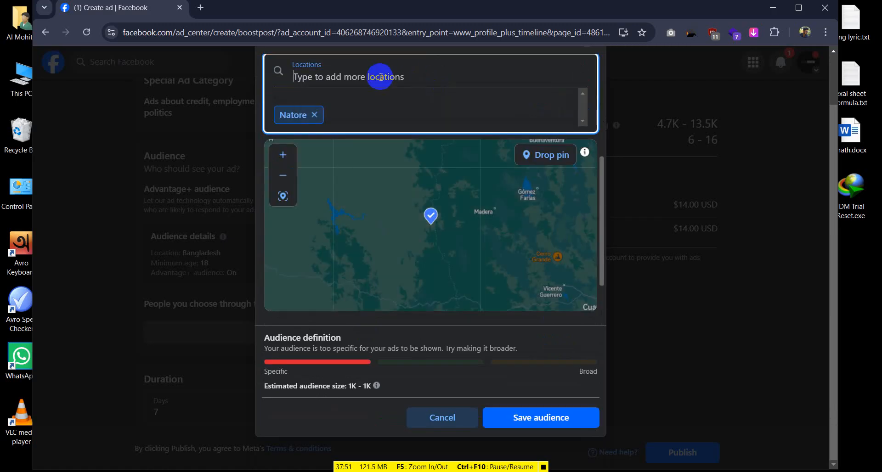
text(bo)
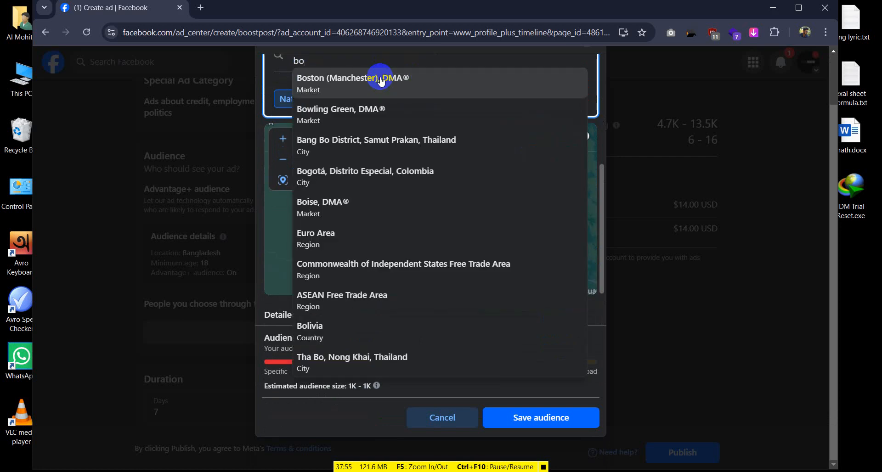
text(gura)
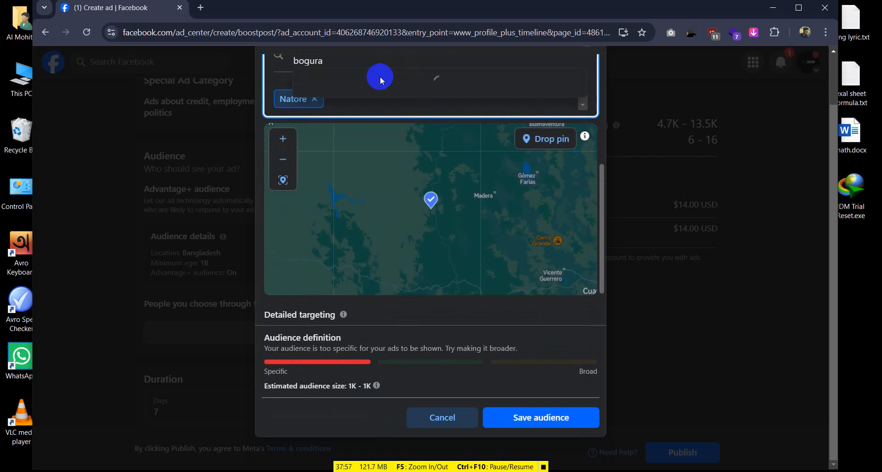
click(335, 112)
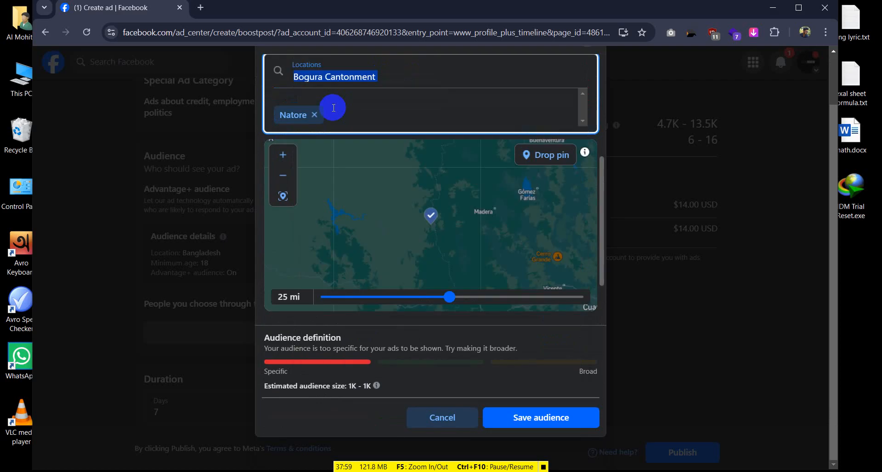
scroll(343, 108, up, 1)
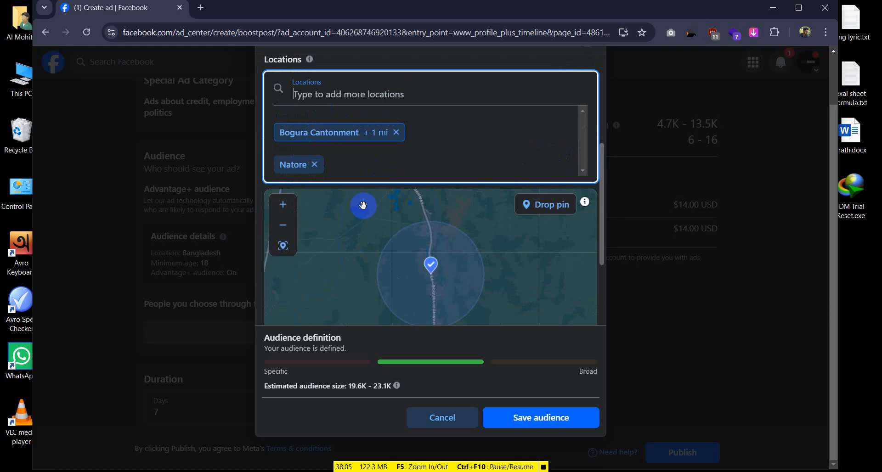
Re-add Natore, Rajshahi Division at 25 mi beside Bogura Cantonment and save, reaching 5.3K–15.4K.
scroll(455, 276, down, 3)
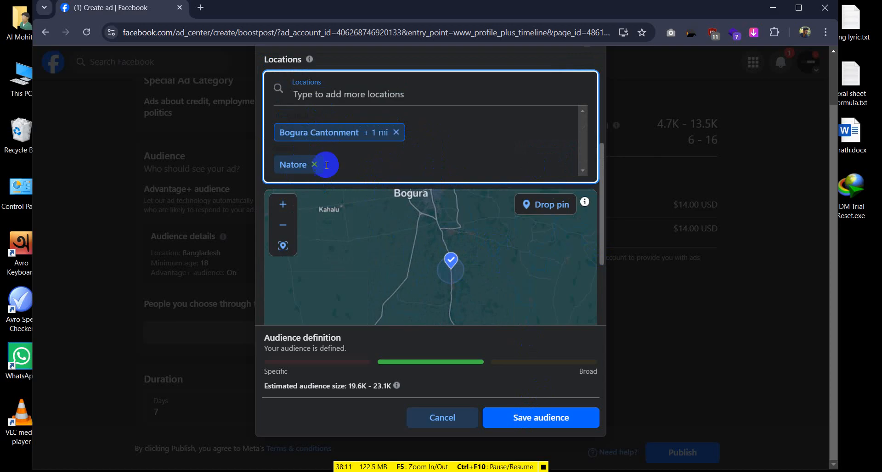
click(300, 167)
click(316, 169)
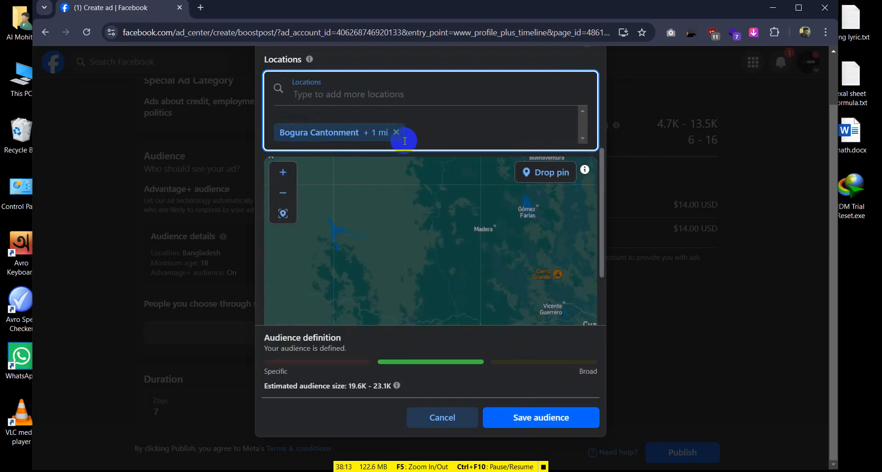
scroll(383, 99, down, 1)
text(nat)
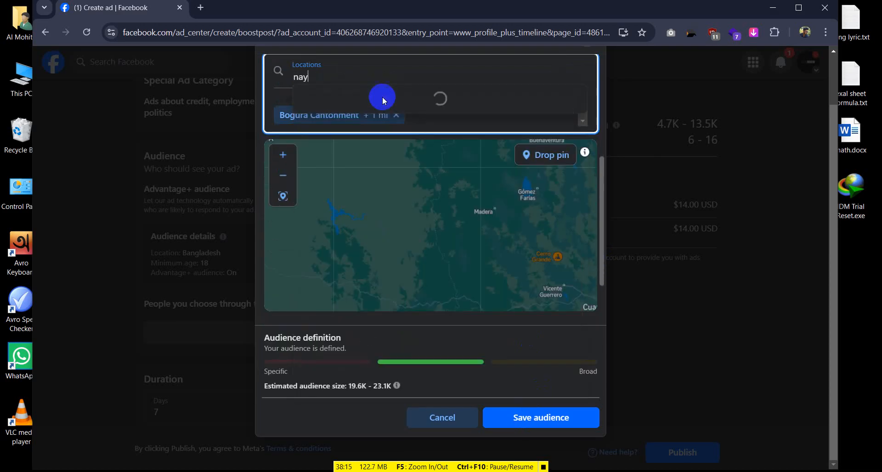
text(ore)
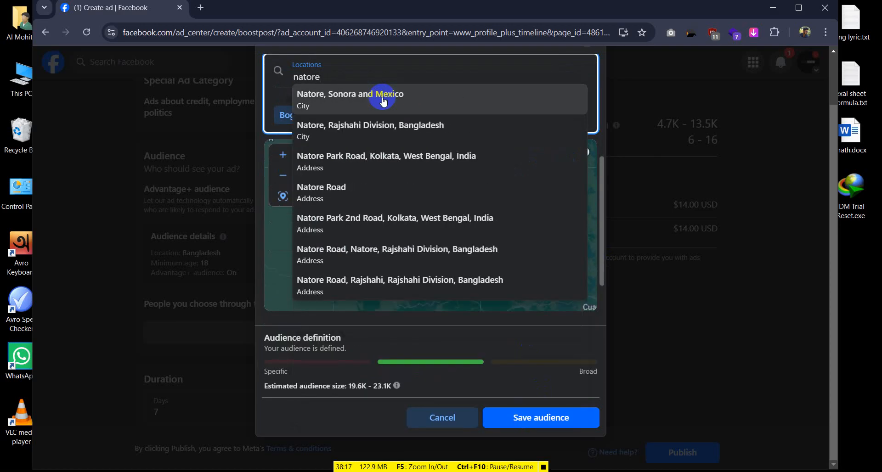
click(371, 126)
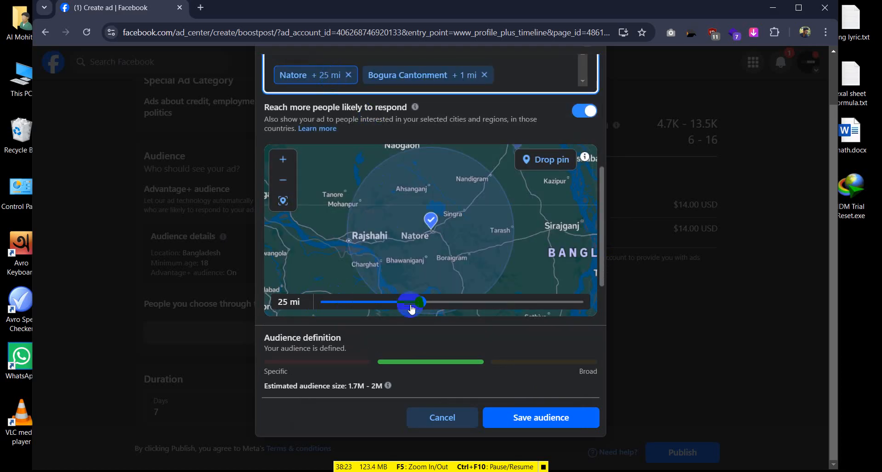
mouse_move(419, 305)
mouse_down()
mouse_move(328, 308)
mouse_move(583, 293)
mouse_move(349, 310)
mouse_move(419, 302)
mouse_up()
click(541, 423)
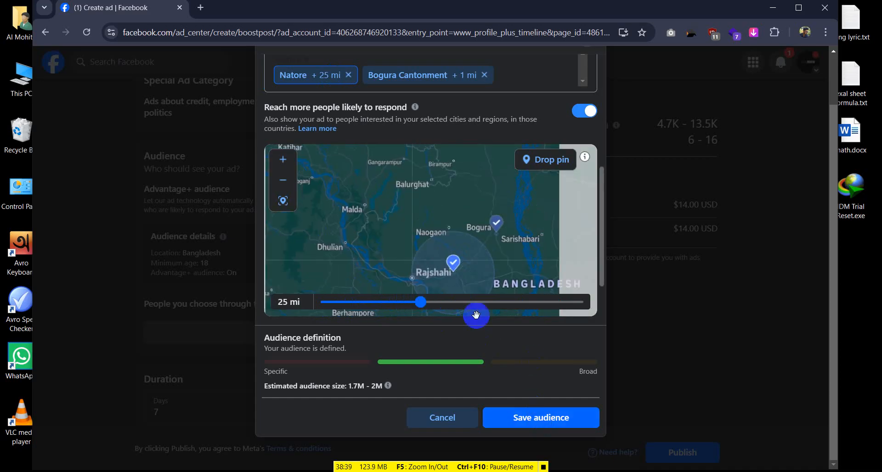
click(538, 417)
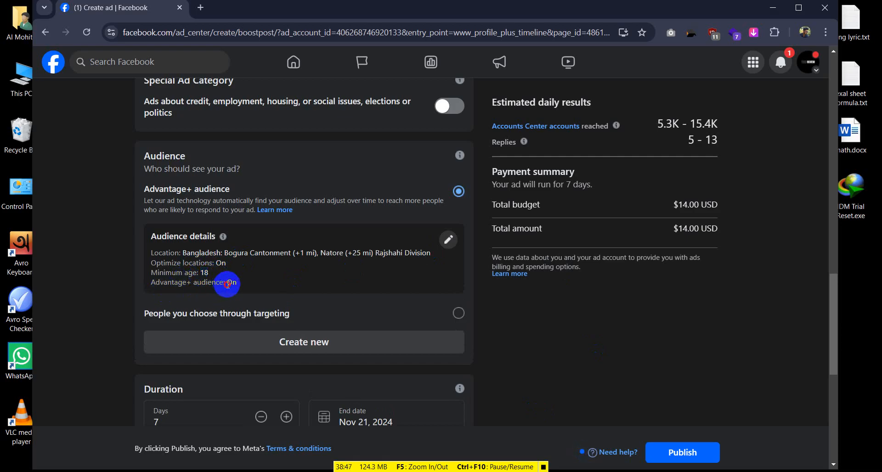
drag(227, 281, 258, 283)
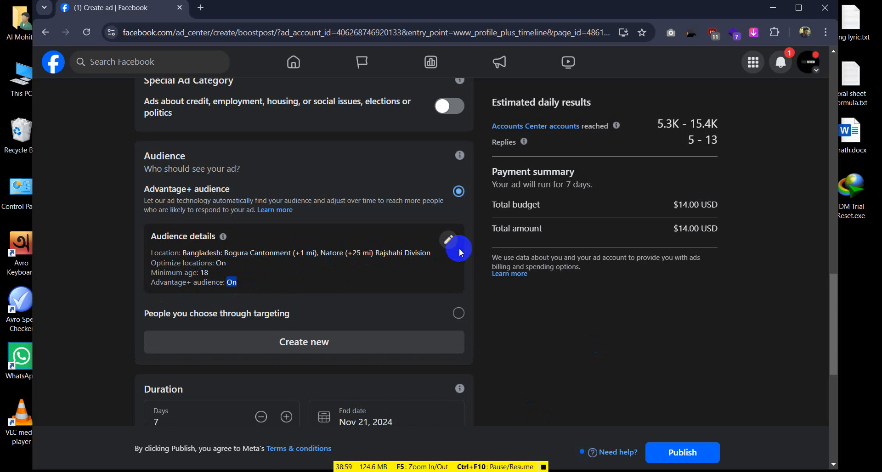
scroll(276, 189, down, 3)
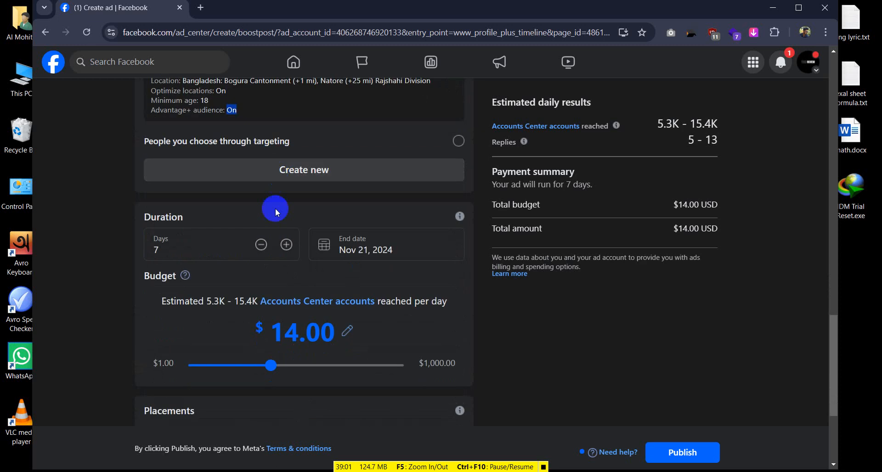
scroll(321, 258, down, 2)
scroll(295, 198, up, 2)
scroll(478, 258, up, 2)
scroll(292, 345, down, 2)
drag(720, 143, 741, 116)
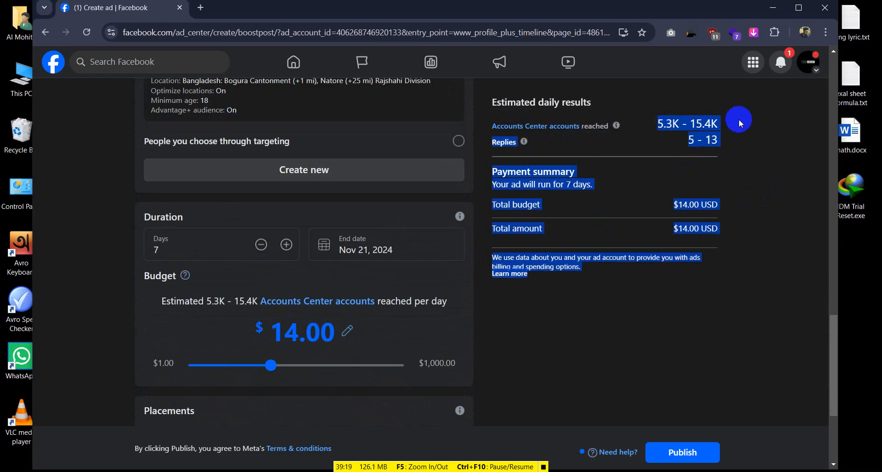
click(660, 138)
drag(658, 123, 674, 120)
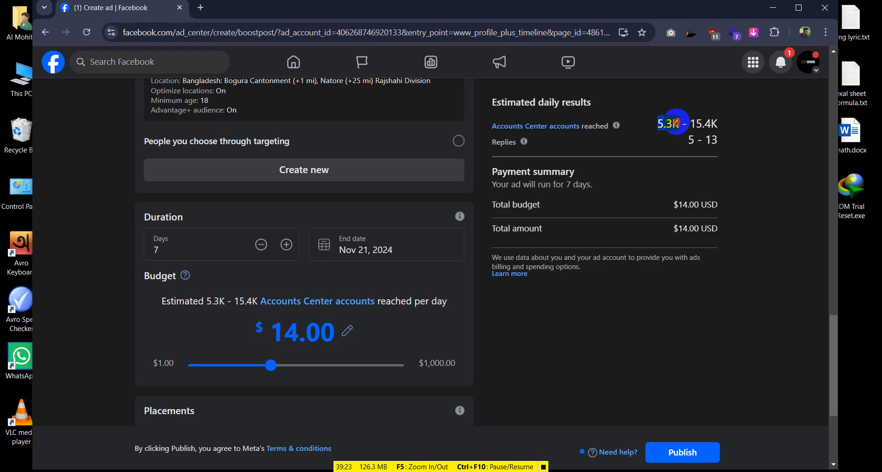
drag(677, 123, 716, 123)
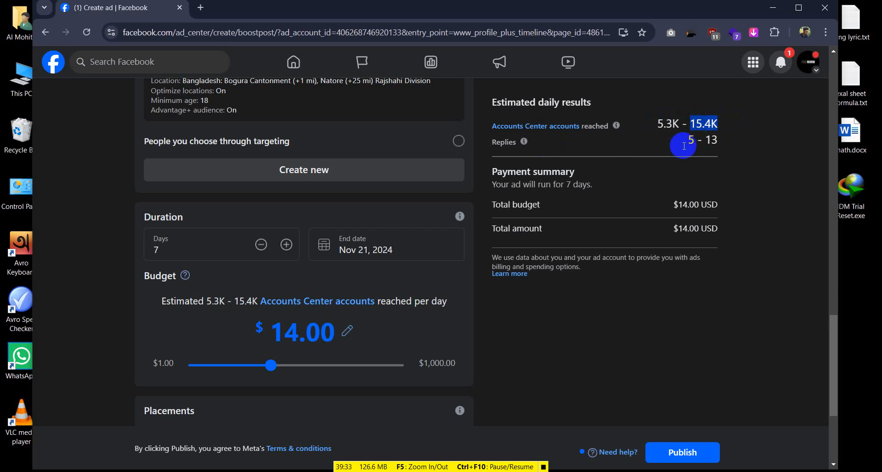
click(698, 137)
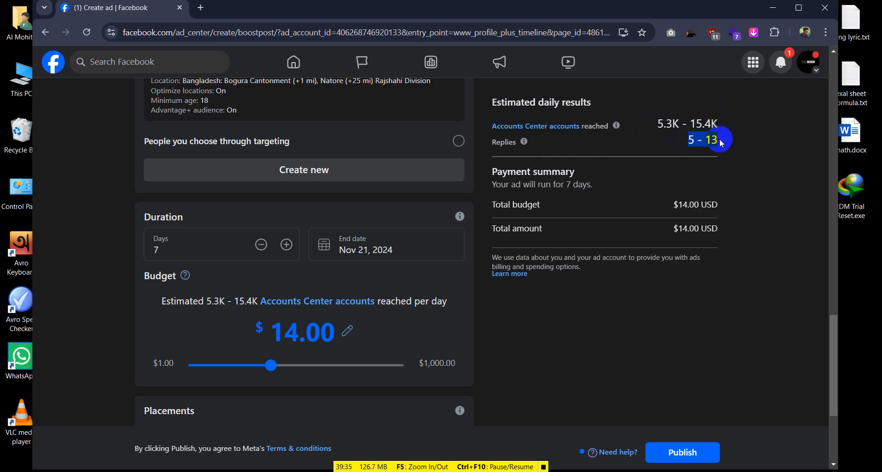
click(688, 143)
drag(708, 140, 725, 144)
Cut the ad duration down to 1 day and highlight the 'Increase the duration' warning.
click(261, 245)
double_click(261, 245)
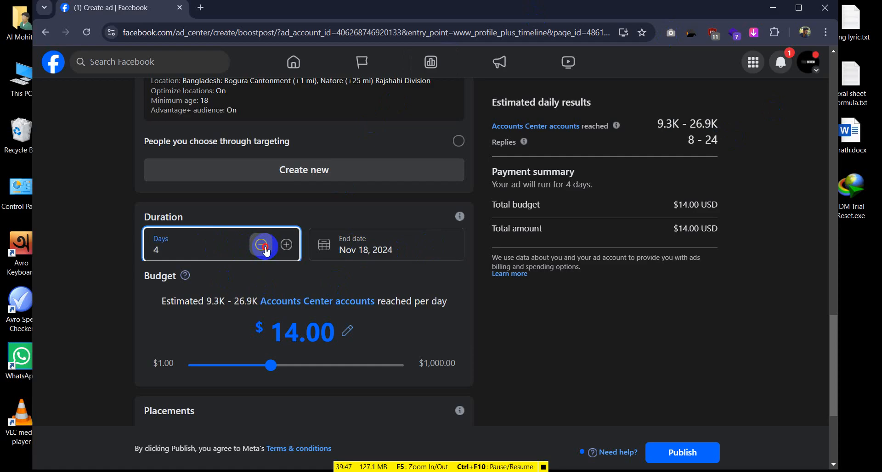
click(261, 245)
click(262, 292)
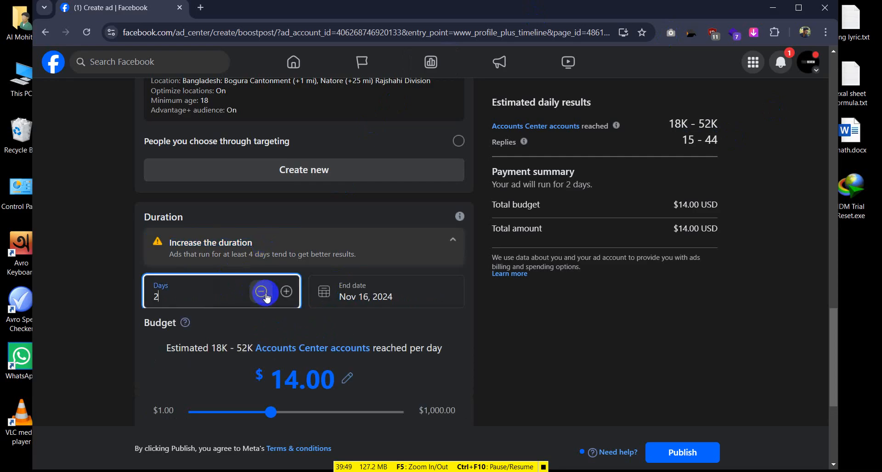
click(261, 292)
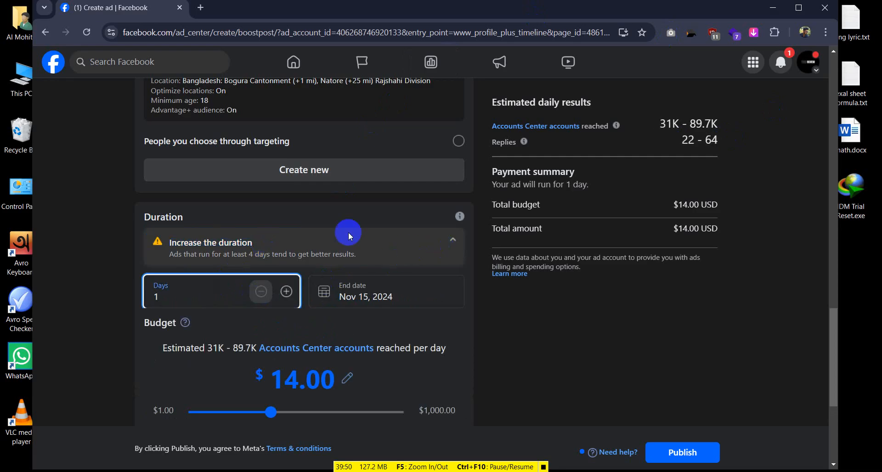
scroll(320, 180, down, 3)
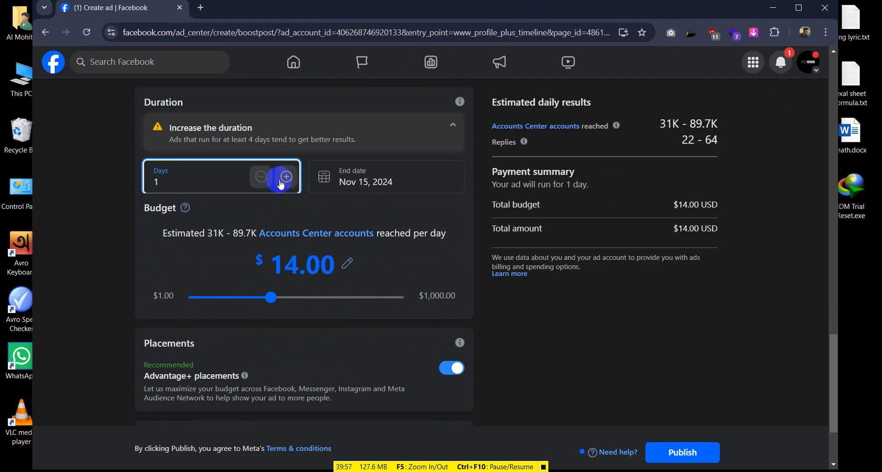
click(185, 128)
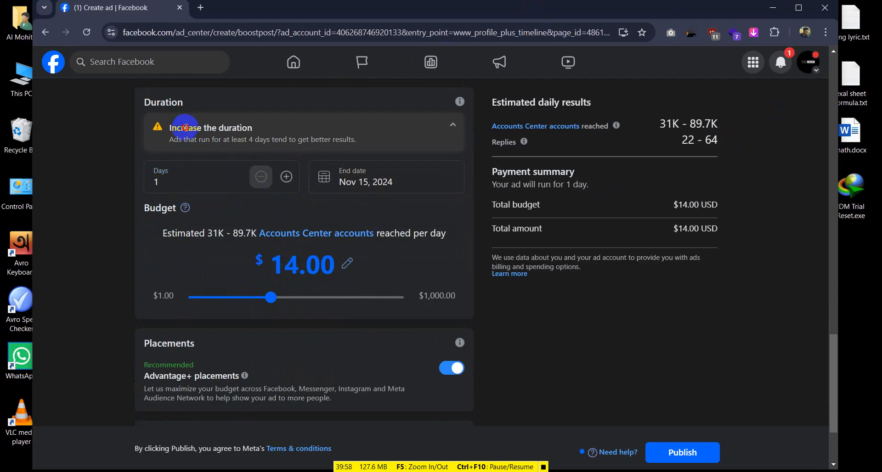
drag(225, 125, 250, 147)
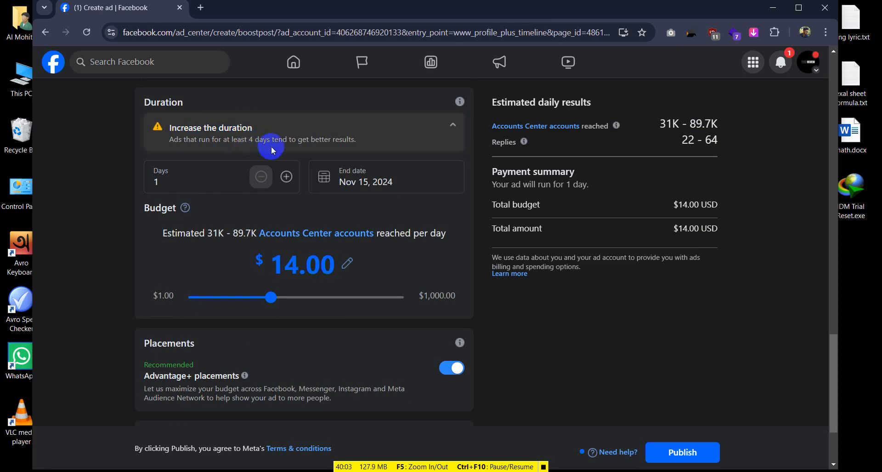
Raise the duration to 4 days and review the 9.3K–26.9K reach and 8–24 replies estimates.
click(285, 178)
click(285, 181)
click(285, 178)
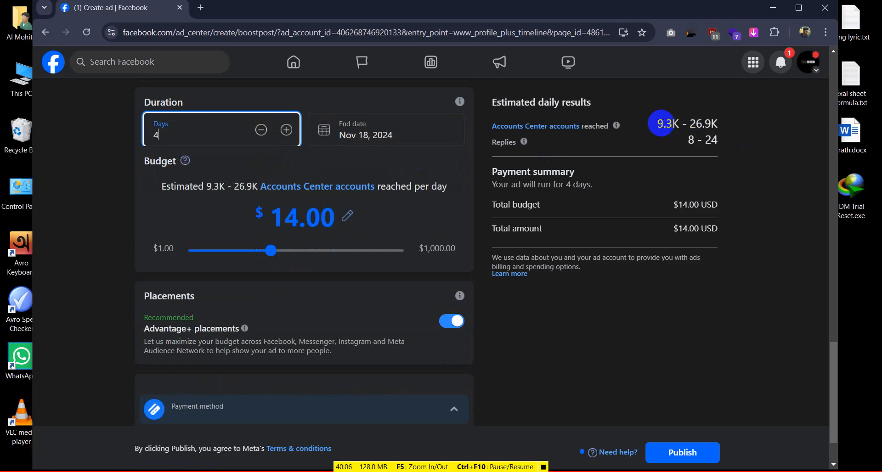
mouse_move(660, 123)
mouse_down()
mouse_move(716, 122)
mouse_move(653, 123)
mouse_up()
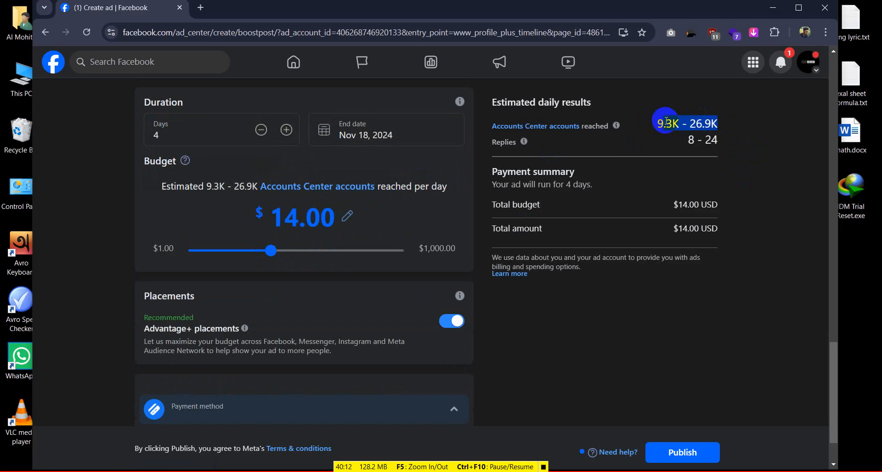
drag(673, 122, 732, 123)
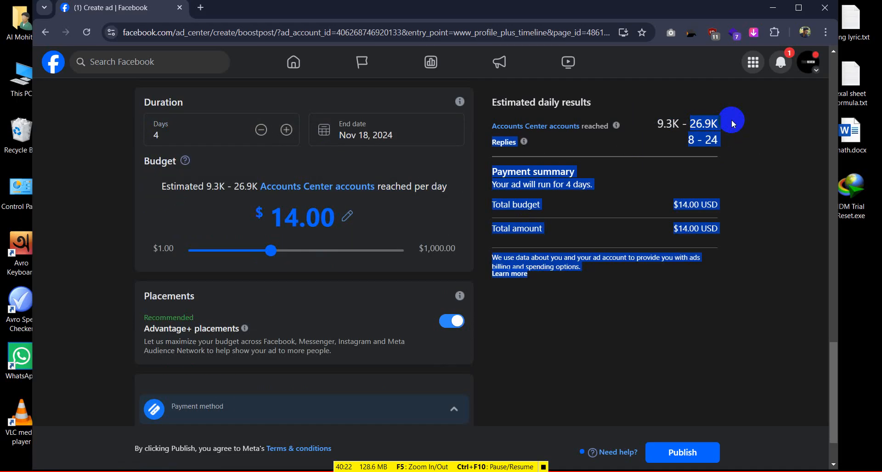
click(731, 119)
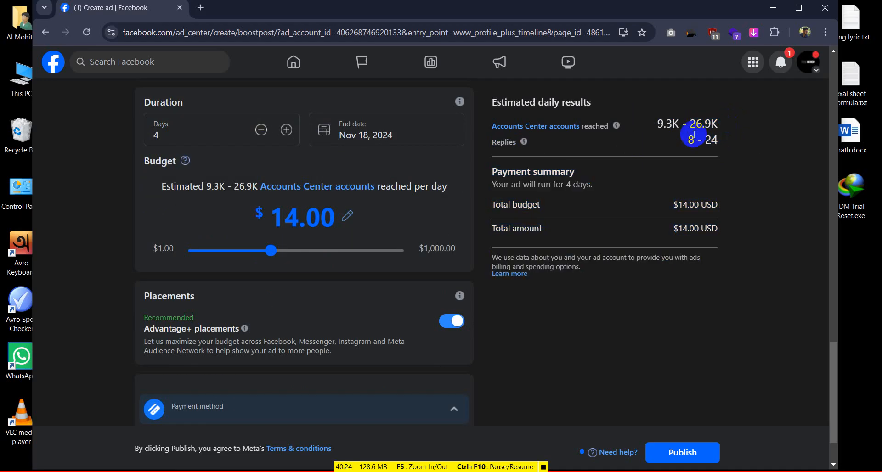
drag(691, 139, 732, 145)
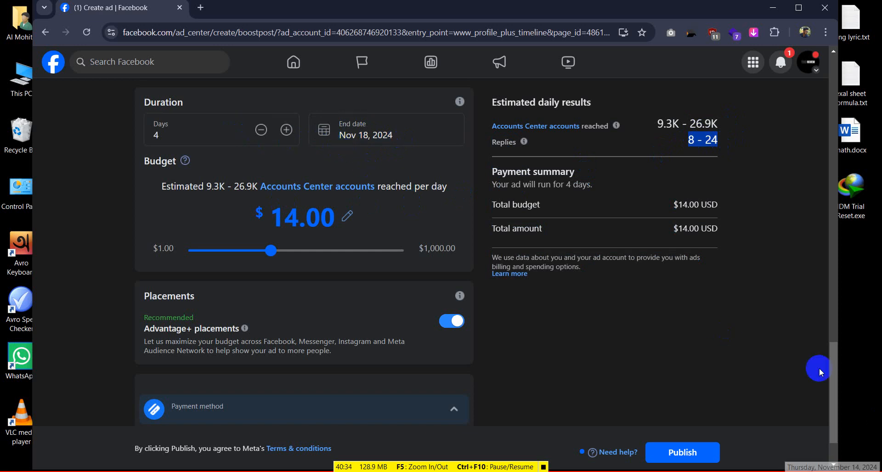
drag(345, 137, 401, 135)
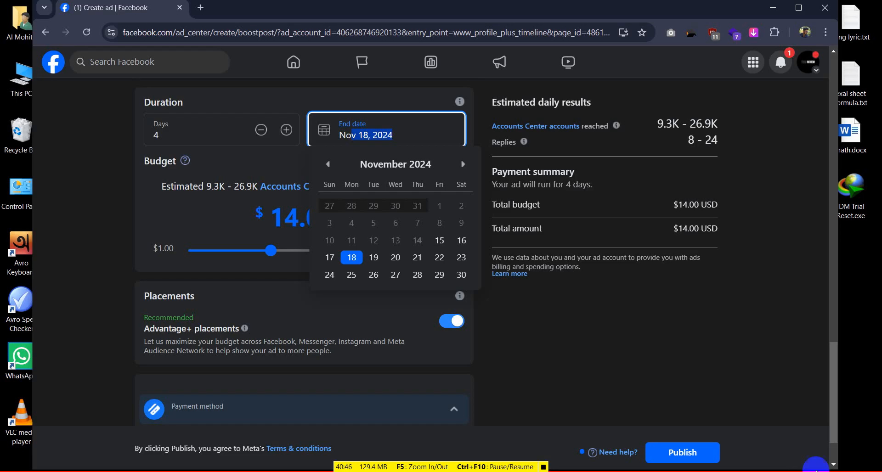
Dismiss the date picker and return the duration from 3 to 4 days, ending Nov 18, 2024.
click(622, 316)
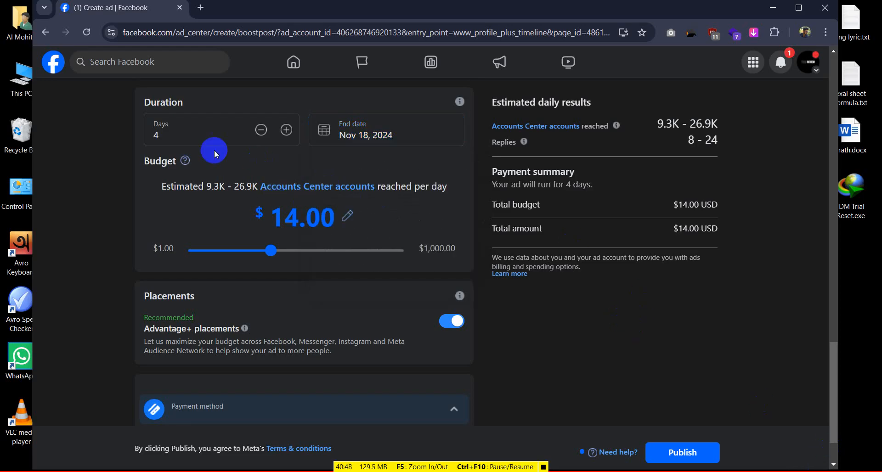
click(262, 130)
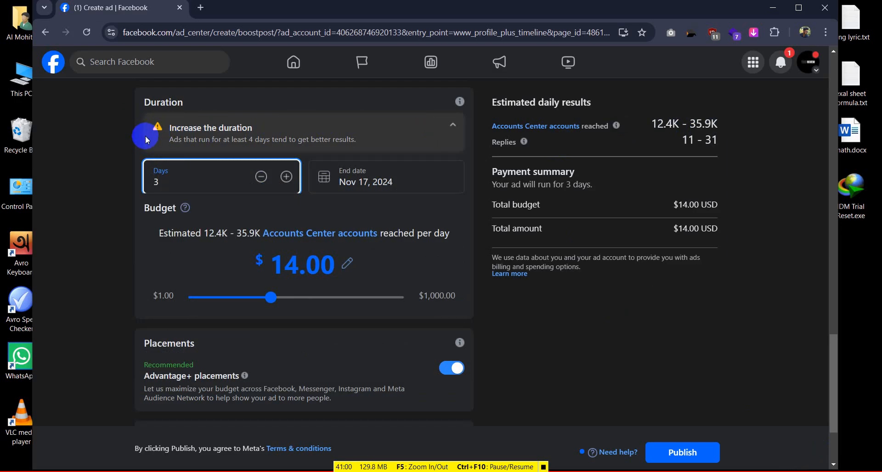
click(287, 176)
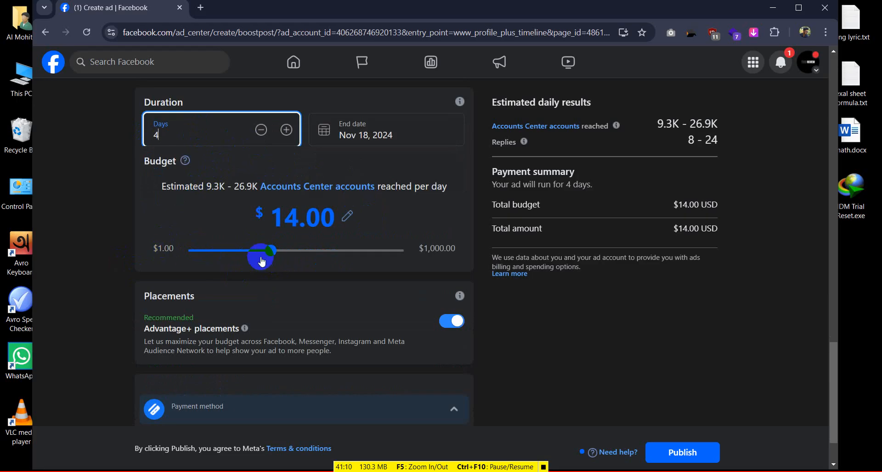
Lower the budget to $1.00 and set the run to 2 days, ending Nov 16, 2024.
drag(269, 254, 188, 252)
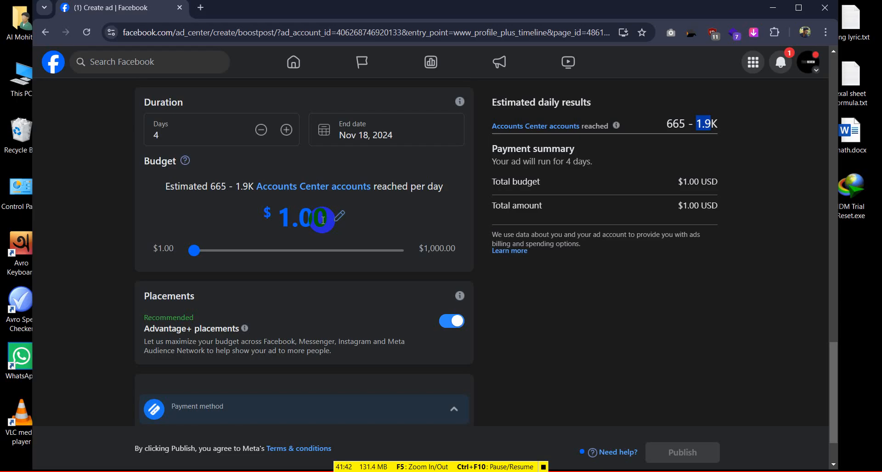
click(262, 130)
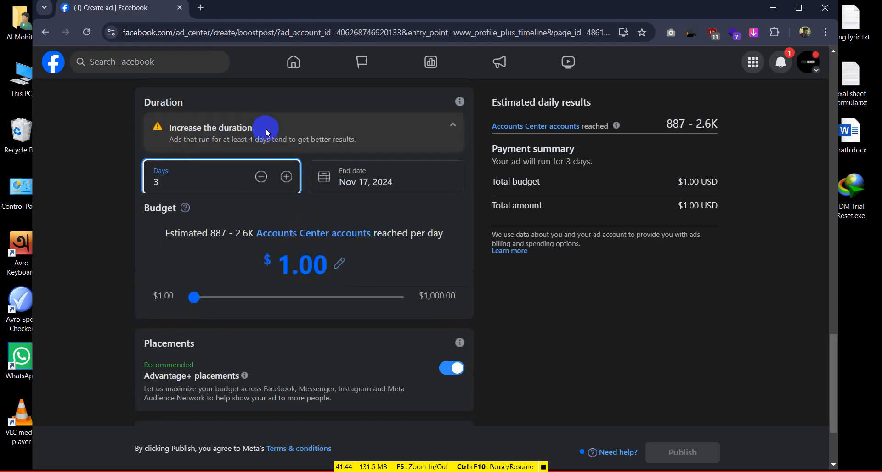
click(267, 177)
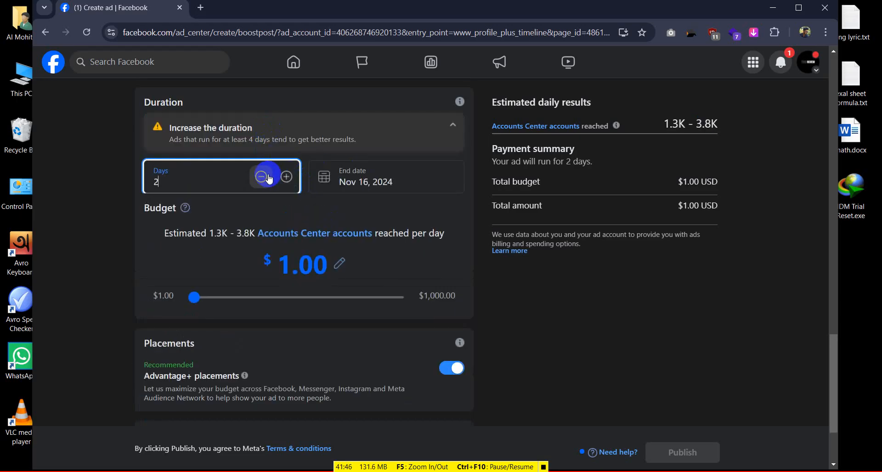
click(262, 177)
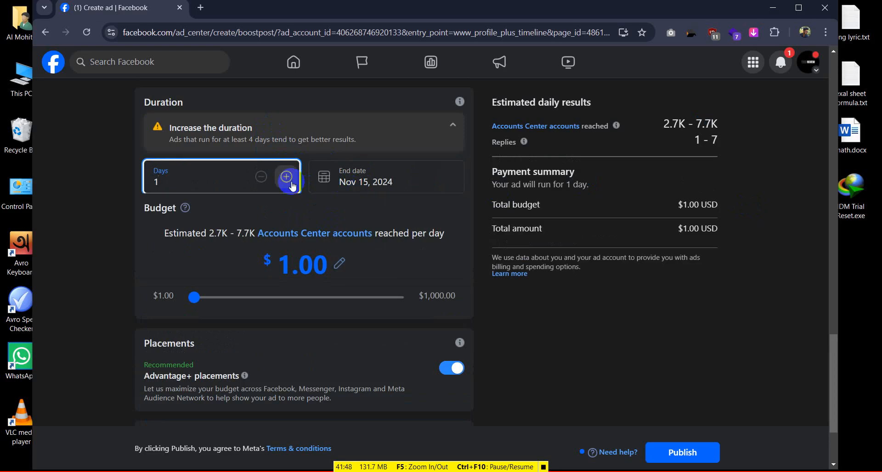
click(292, 184)
click(658, 274)
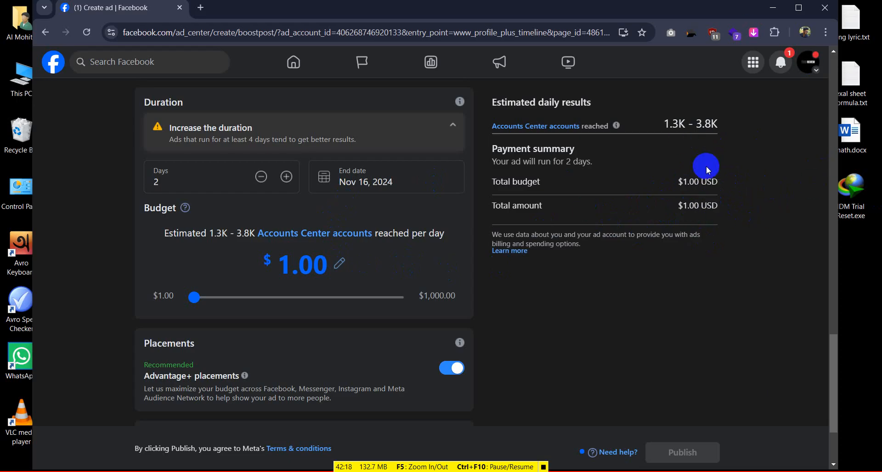
scroll(280, 296, down, 2)
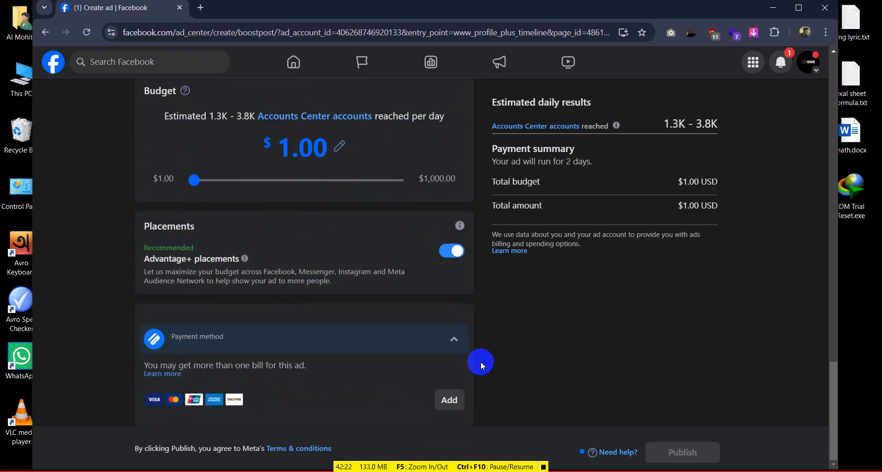
Extend the run to 4 days, close the stray help tab, and start adding a debit/credit card payment method.
scroll(391, 208, up, 4)
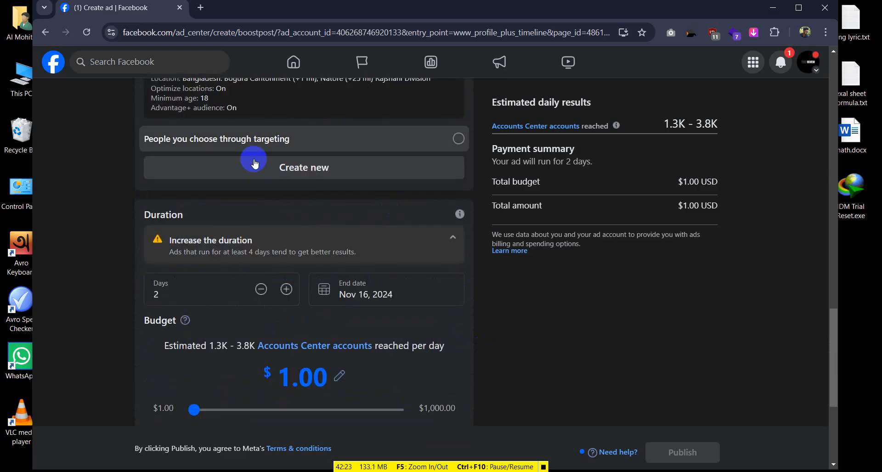
click(286, 289)
click(115, 8)
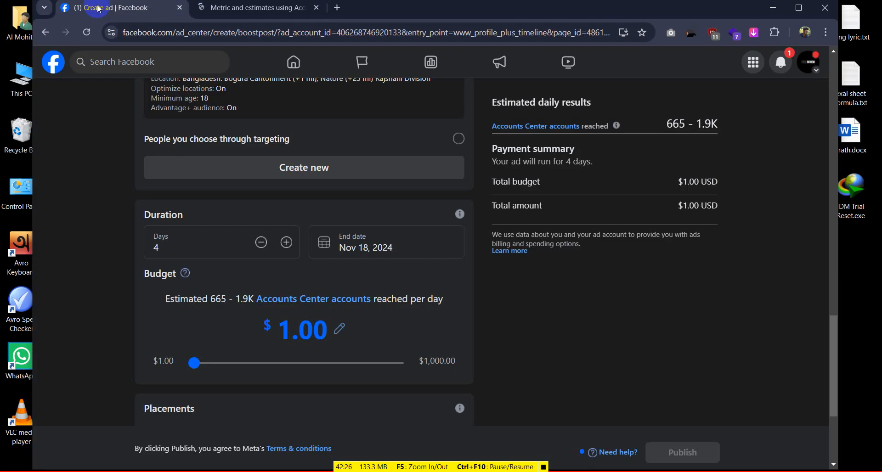
click(315, 9)
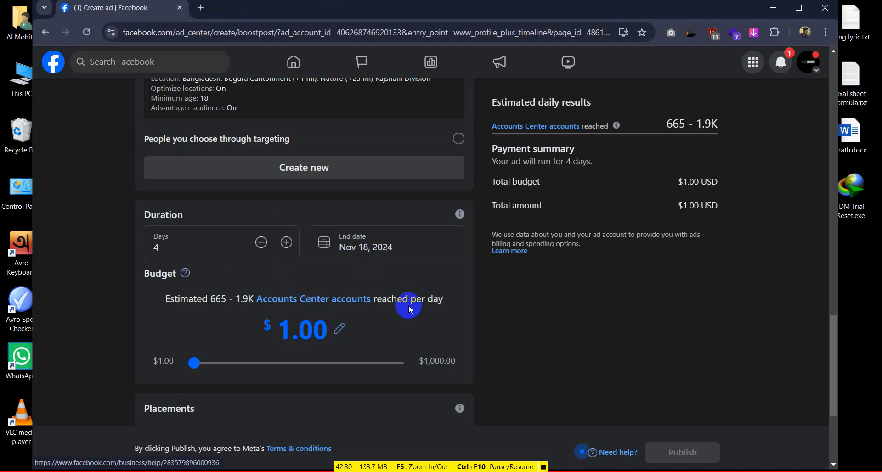
scroll(457, 334, down, 4)
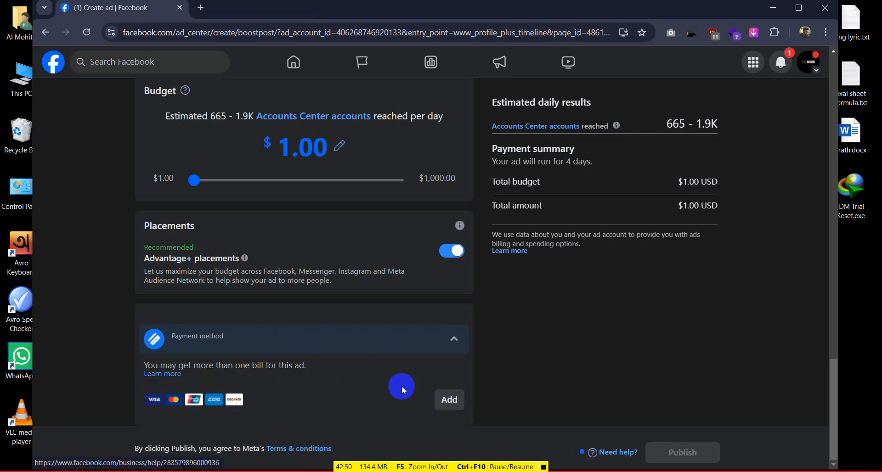
click(452, 399)
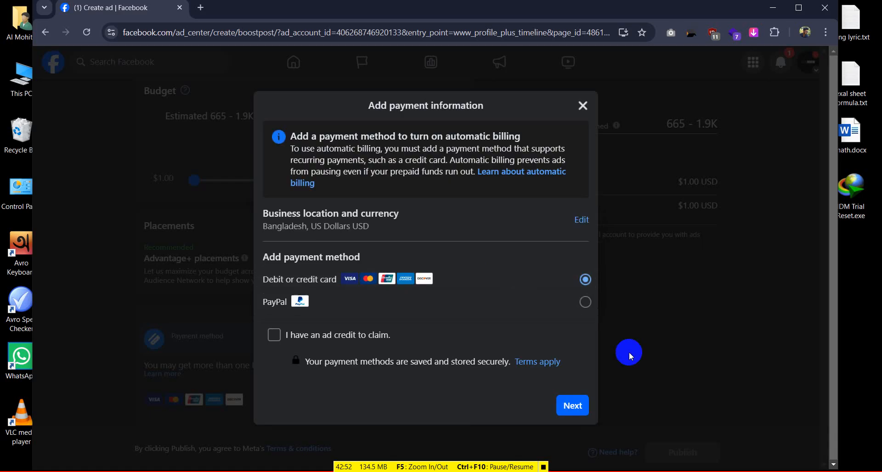
Dismiss the payment dialog without adding a method, returning to the $1.00, 4-day boost form.
click(583, 106)
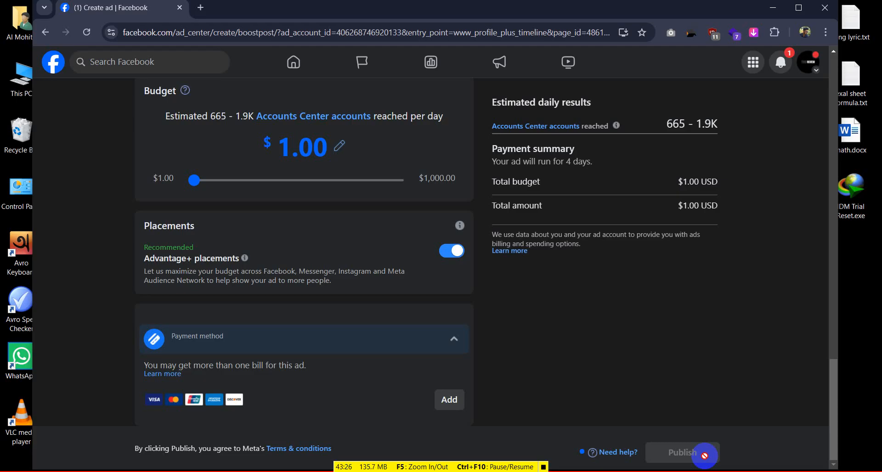
click(776, 71)
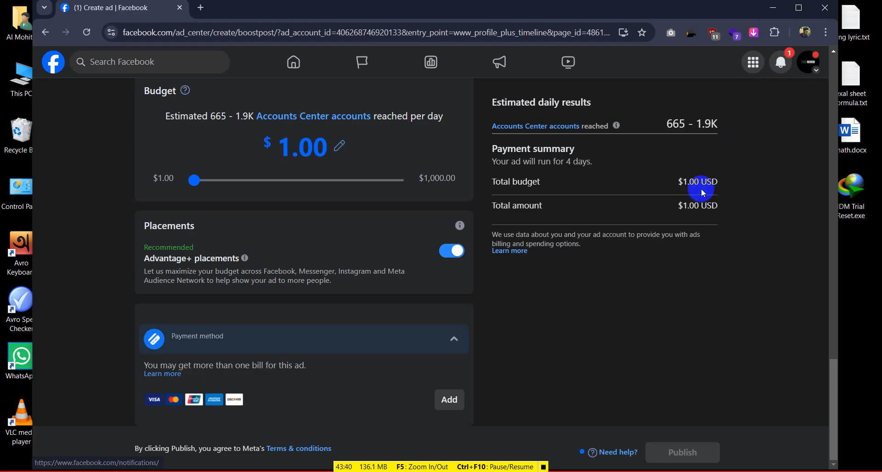
scroll(634, 177, up, 5)
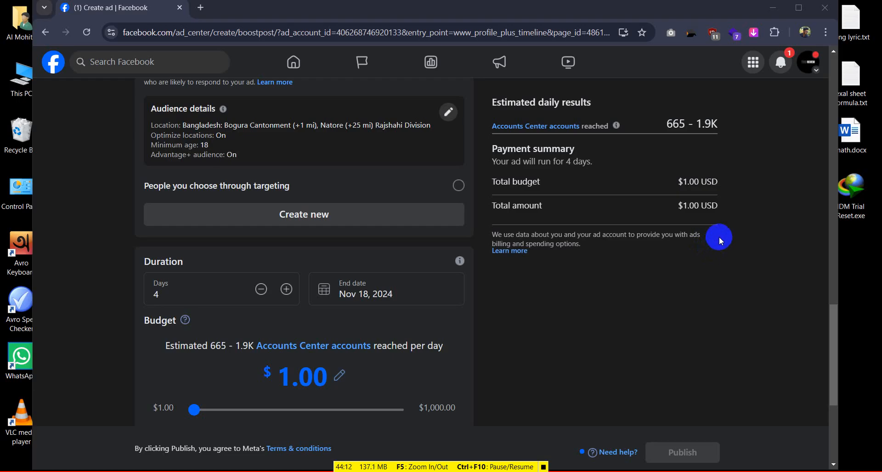
scroll(259, 207, up, 10)
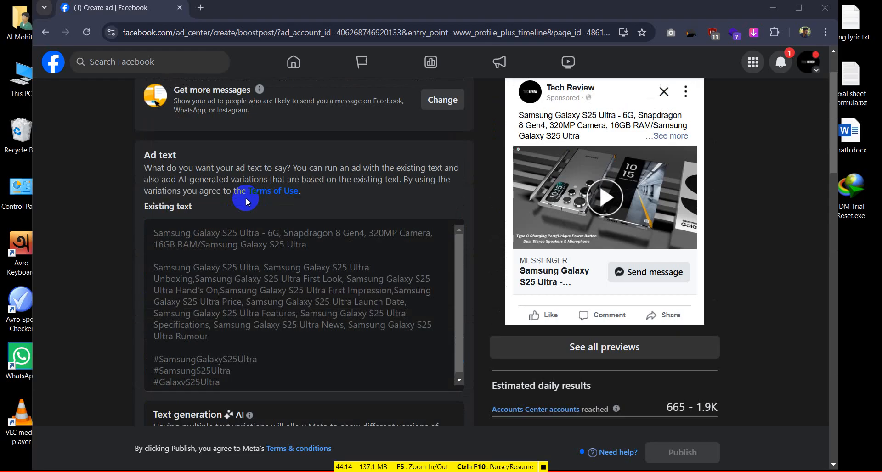
scroll(245, 198, up, 2)
click(445, 170)
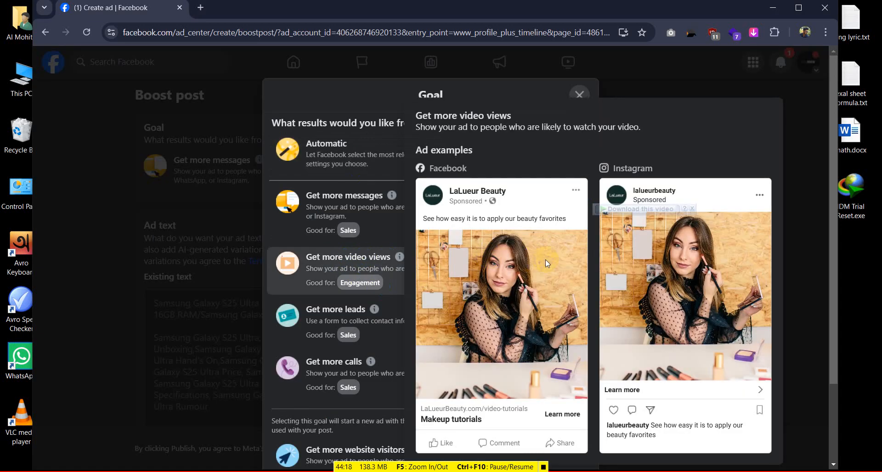
click(580, 261)
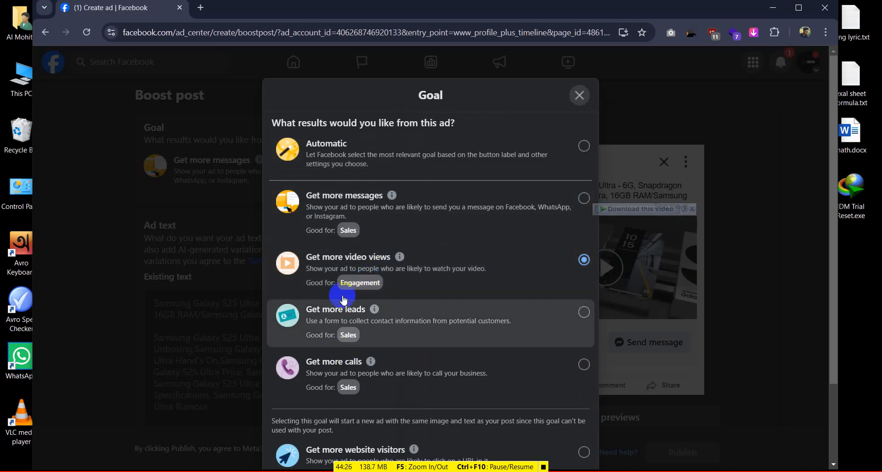
scroll(460, 276, down, 2)
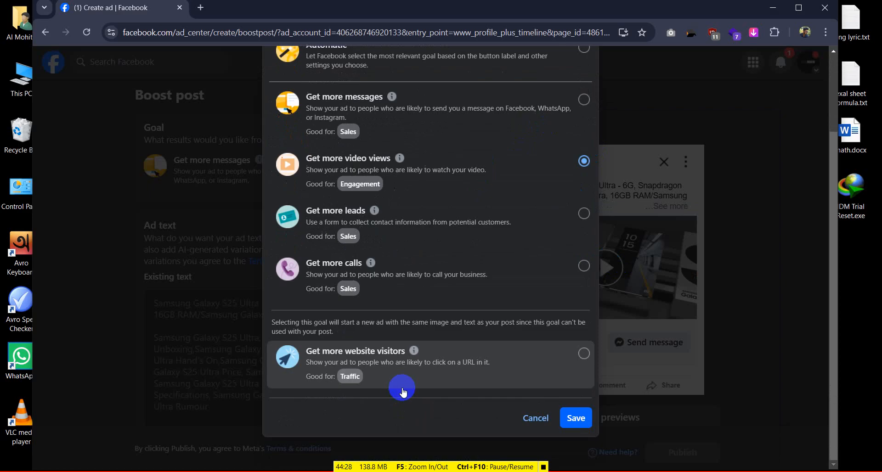
click(561, 418)
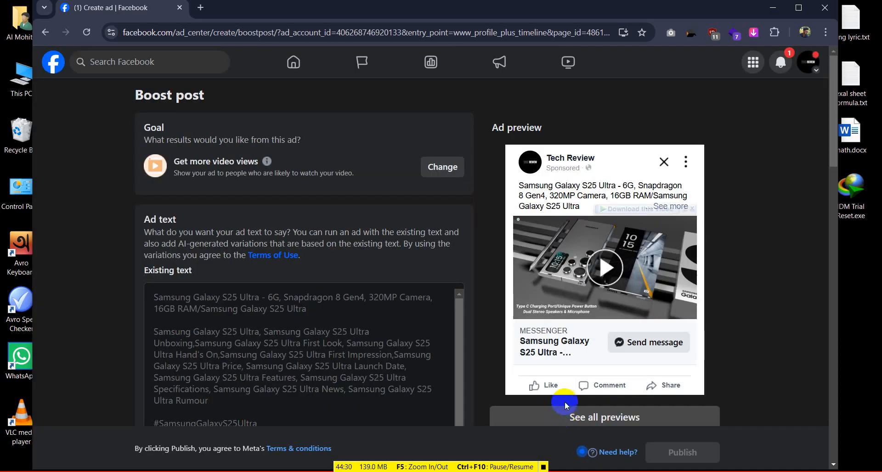
click(441, 173)
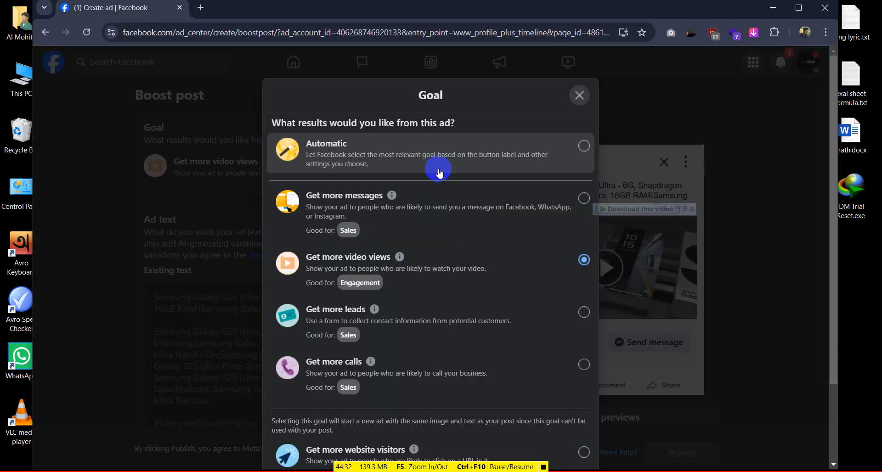
click(424, 200)
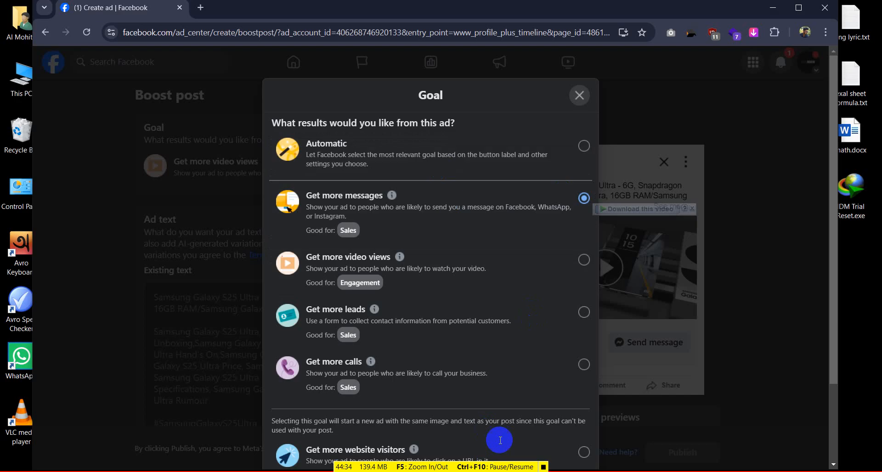
scroll(499, 441, down, 2)
click(575, 418)
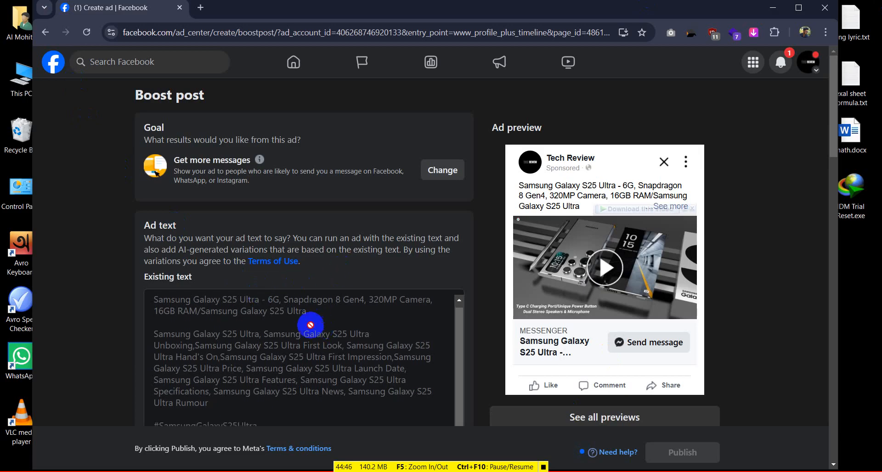
Scroll down through the remaining sections of the boost post form.
scroll(92, 285, down, 5)
scroll(91, 285, down, 5)
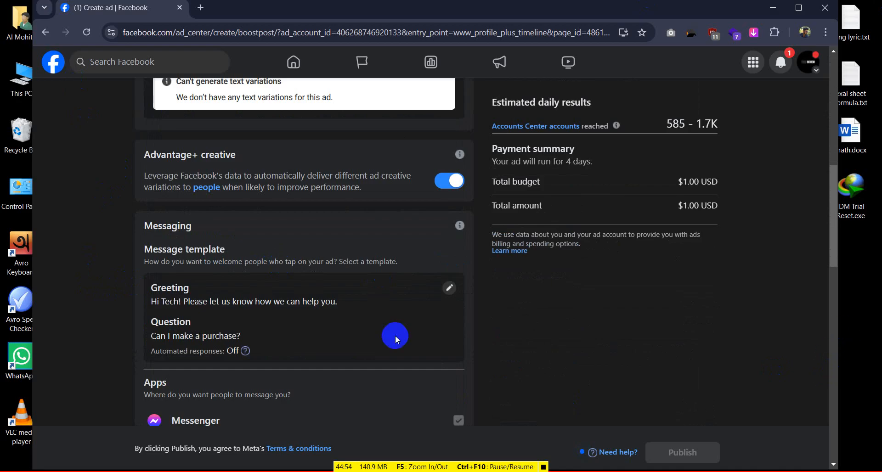
scroll(390, 358, down, 6)
scroll(400, 397, down, 6)
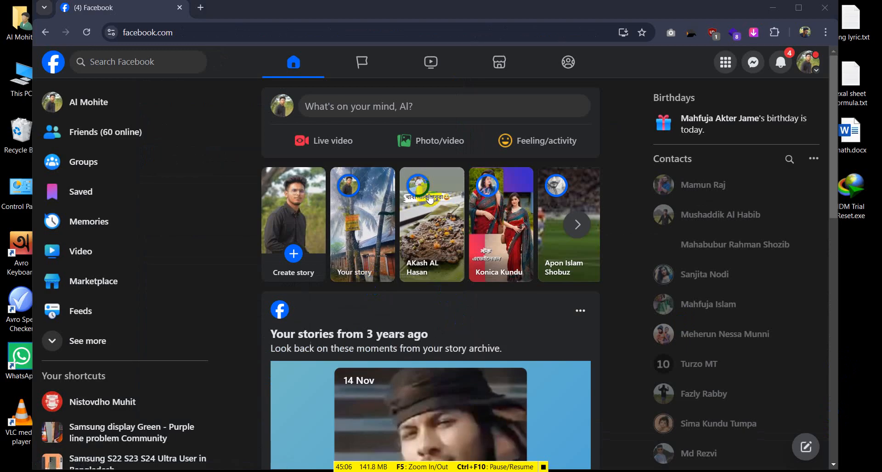
Remove every entry from the Recent searches list in the search panel.
click(152, 65)
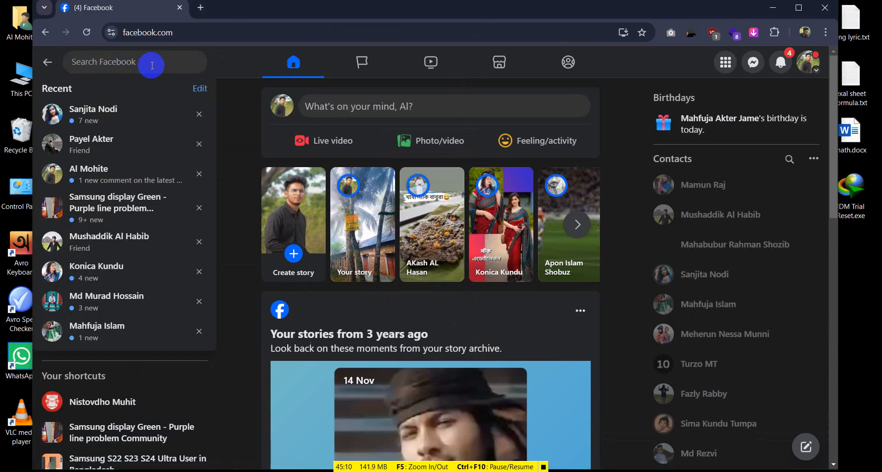
click(199, 114)
click(199, 114)
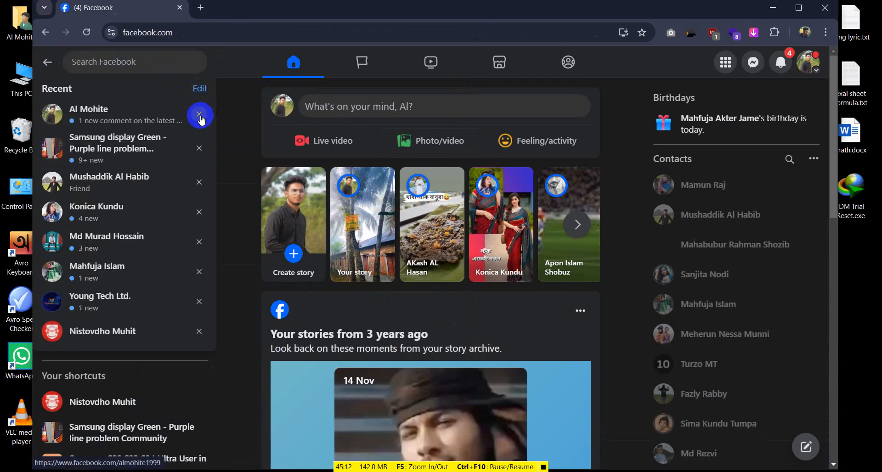
click(200, 117)
double_click(201, 116)
triple_click(201, 116)
triple_click(201, 117)
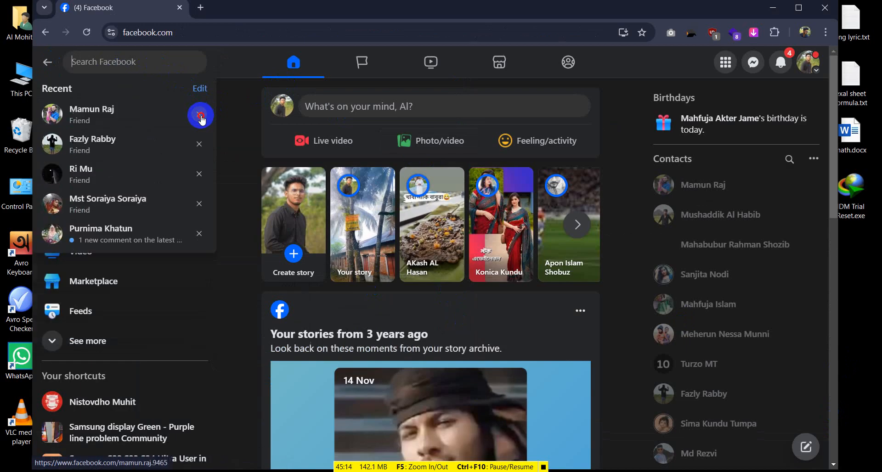
triple_click(200, 117)
triple_click(199, 113)
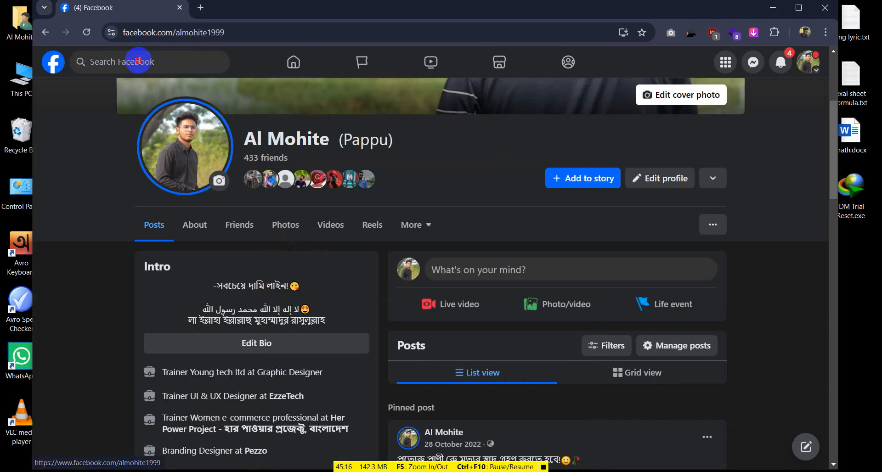
Confirm the search history is empty and return to the home feed.
click(138, 61)
click(75, 81)
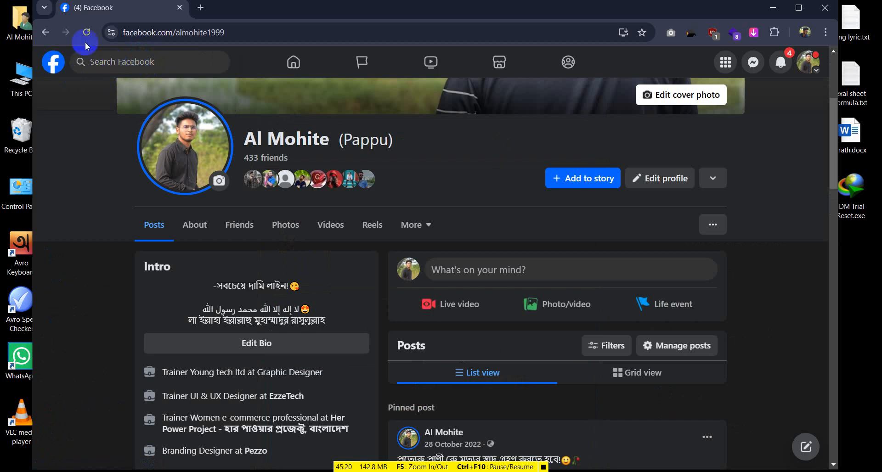
click(53, 61)
click(124, 62)
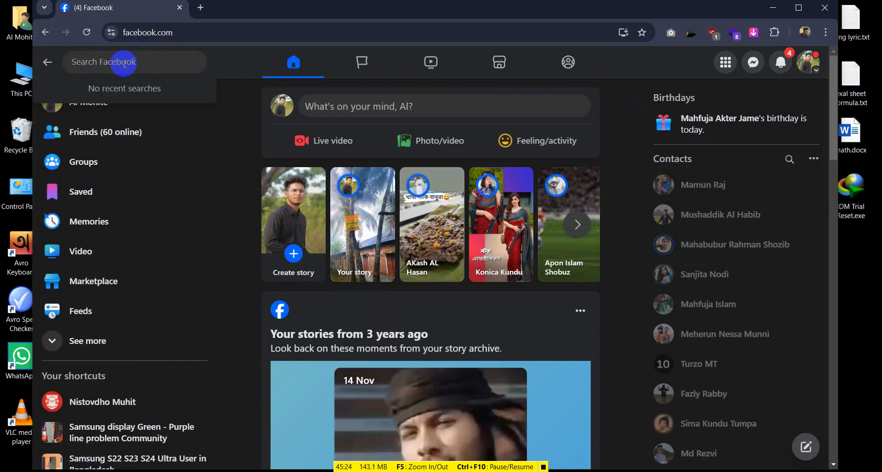
Replace the search text with 'facebook ads' and run the search.
text(ads)
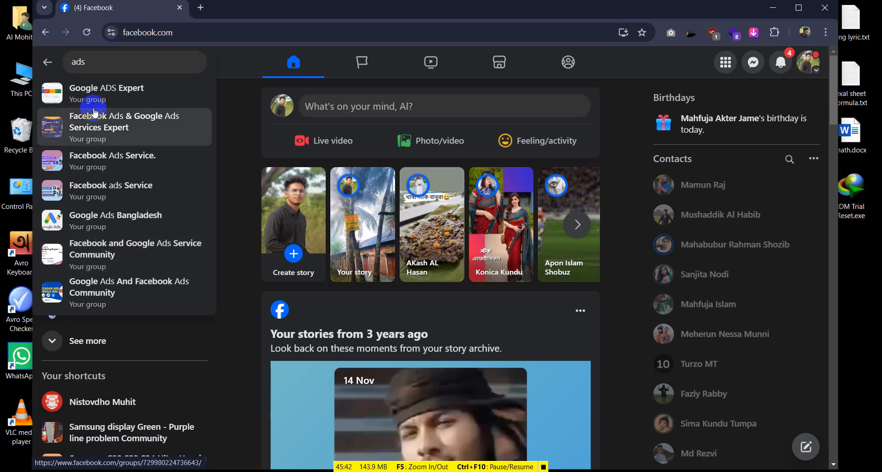
drag(89, 62, 28, 59)
text(facebook )
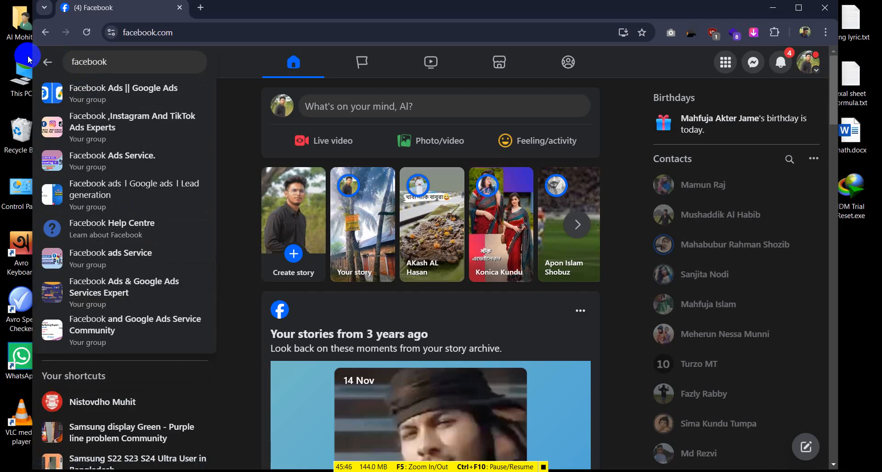
text(ads)
key(Return)
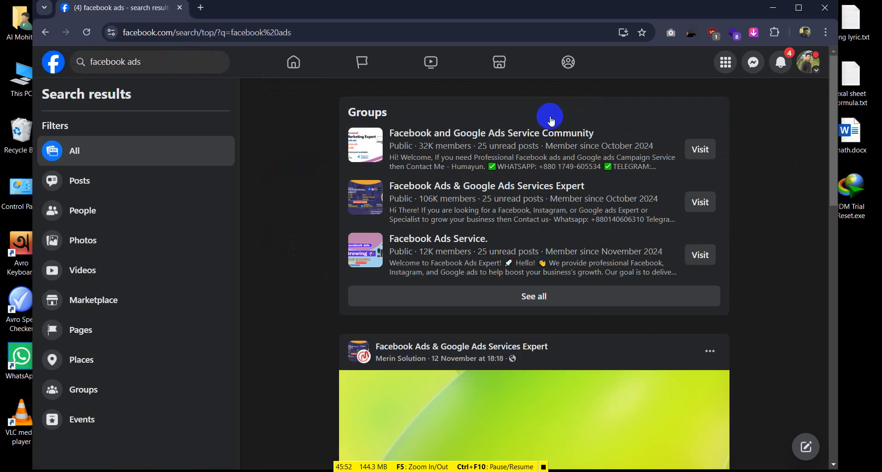
Filter the 'facebook ads' results to Groups and browse the list.
click(498, 299)
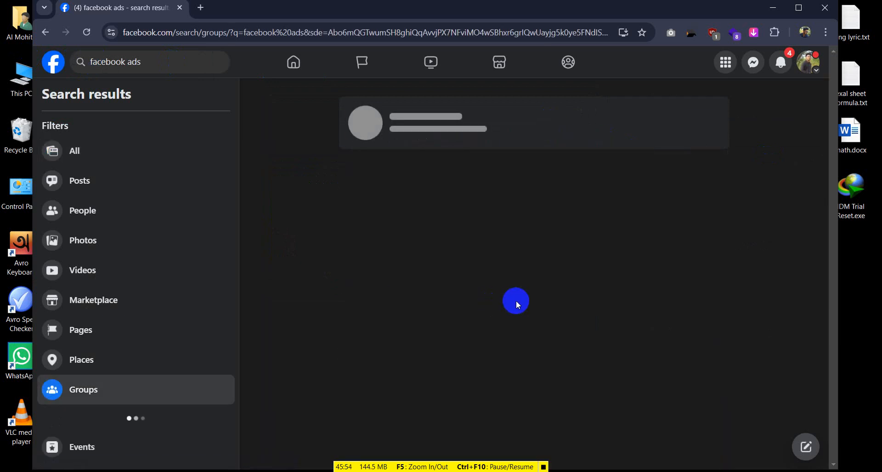
scroll(542, 275, down, 3)
scroll(533, 318, down, 6)
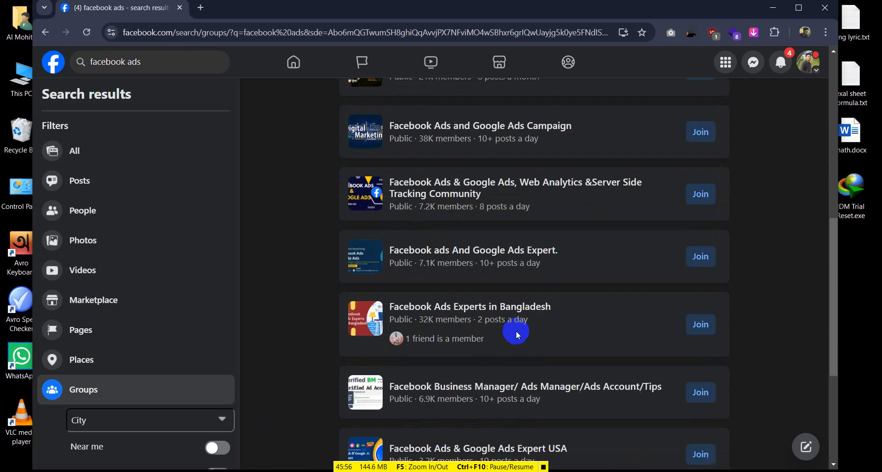
scroll(517, 332, down, 7)
scroll(518, 330, up, 6)
mouse_move(520, 331)
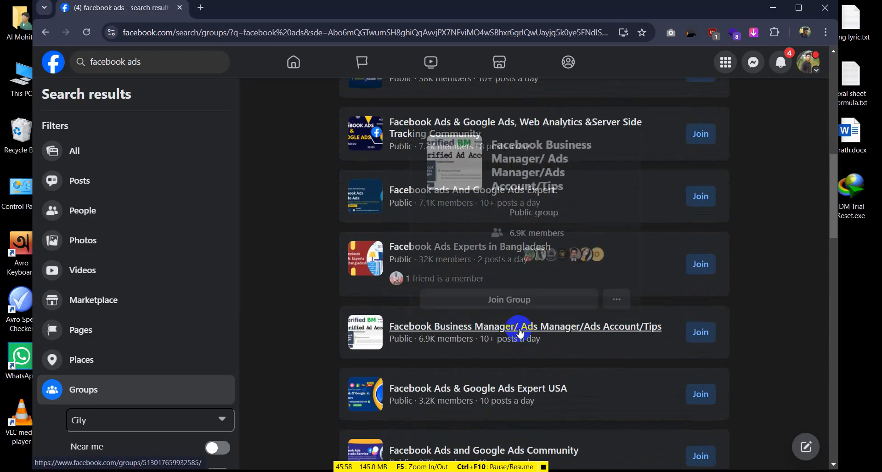
scroll(519, 329, up, 10)
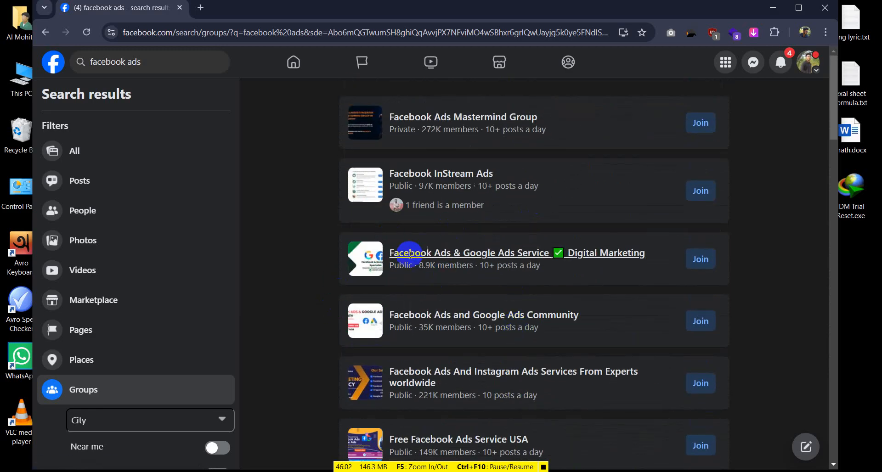
Join the Facebook Ads & Google Ads Service Digital Marketing group.
mouse_move(517, 256)
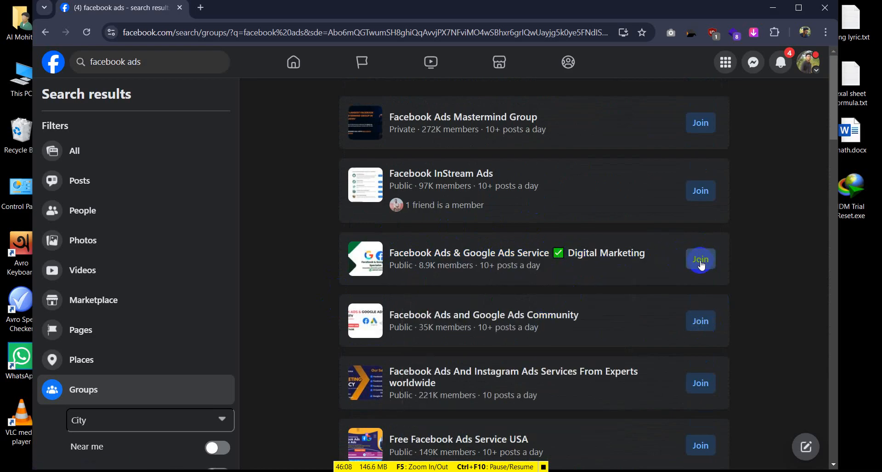
click(701, 321)
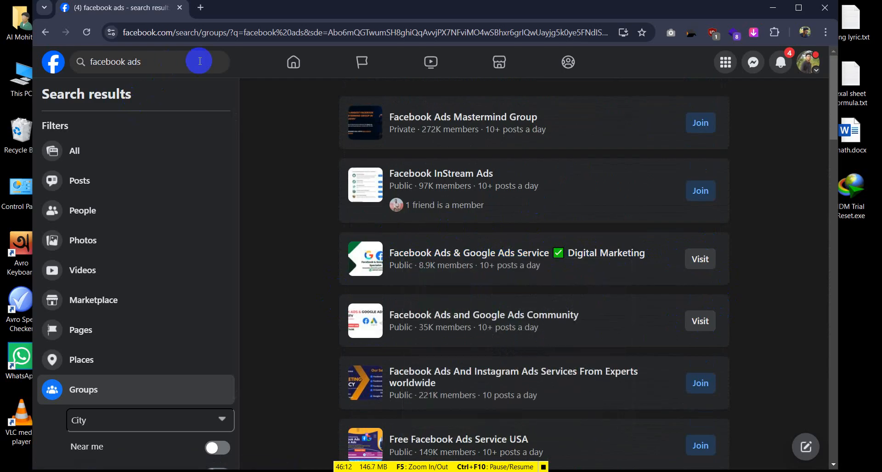
click(159, 63)
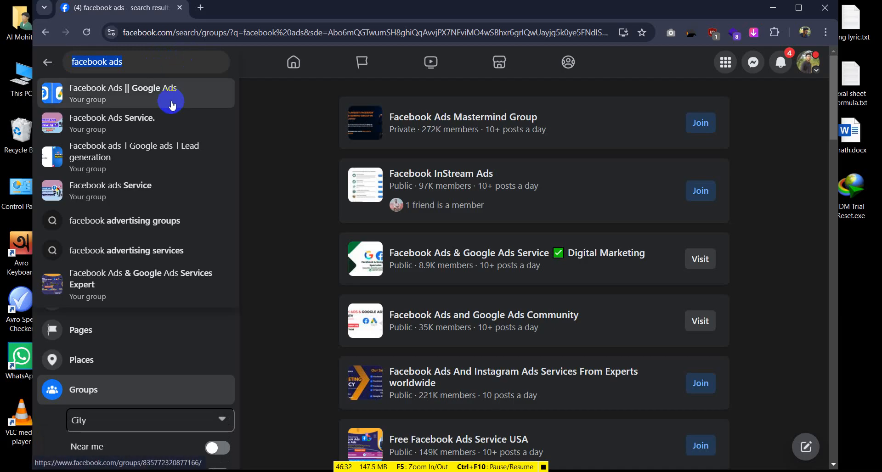
Open the Facebook ads Service group from the suggestions and scroll its Discussion feed.
click(130, 195)
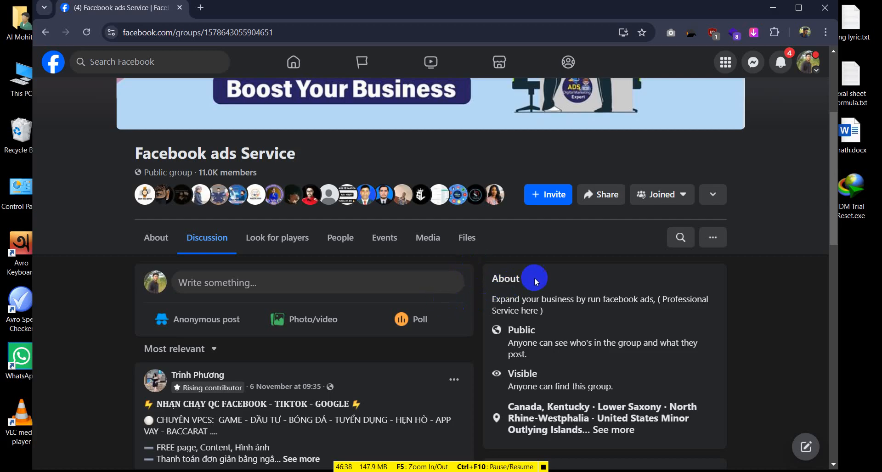
scroll(437, 286, down, 15)
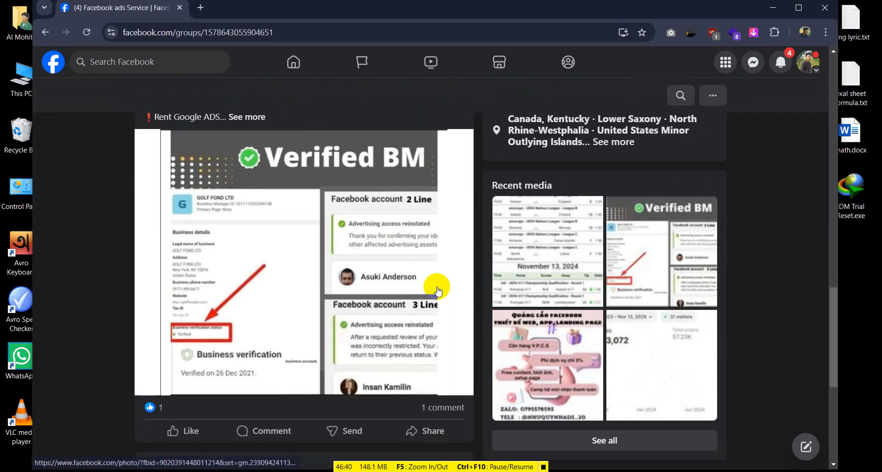
scroll(437, 286, down, 3)
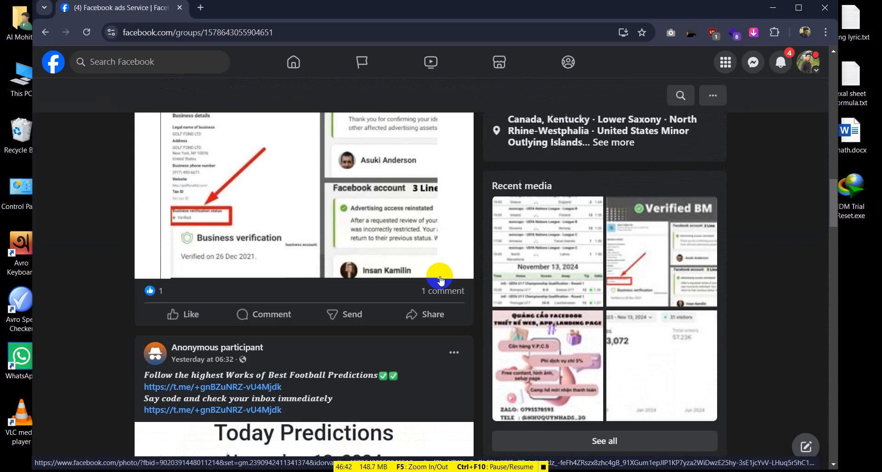
scroll(440, 279, down, 15)
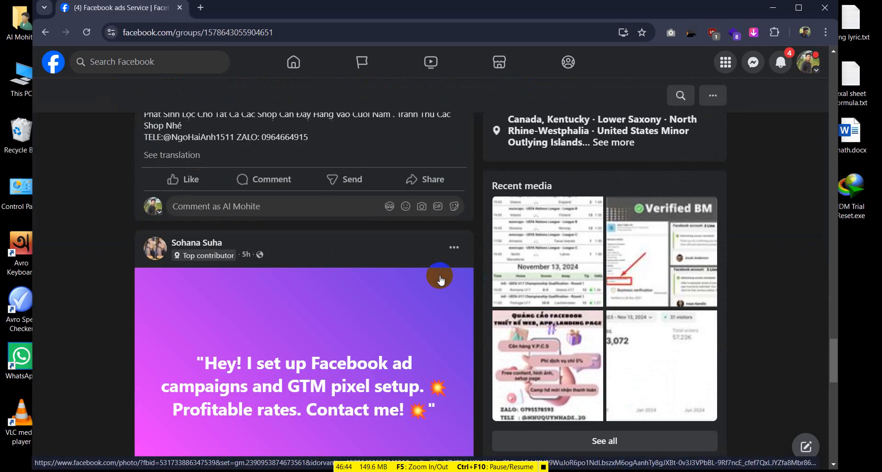
scroll(440, 279, down, 8)
scroll(440, 279, up, 6)
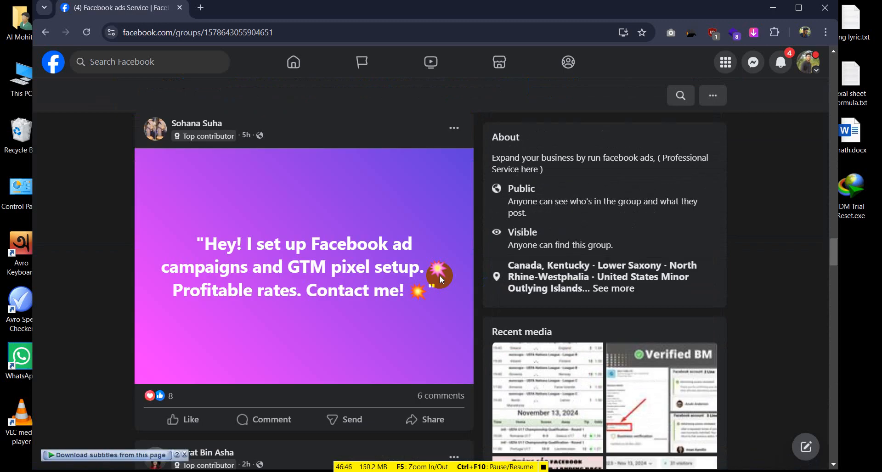
Highlight the text of the gradient promo post and the job-seeking post.
drag(252, 244, 401, 272)
drag(419, 271, 417, 293)
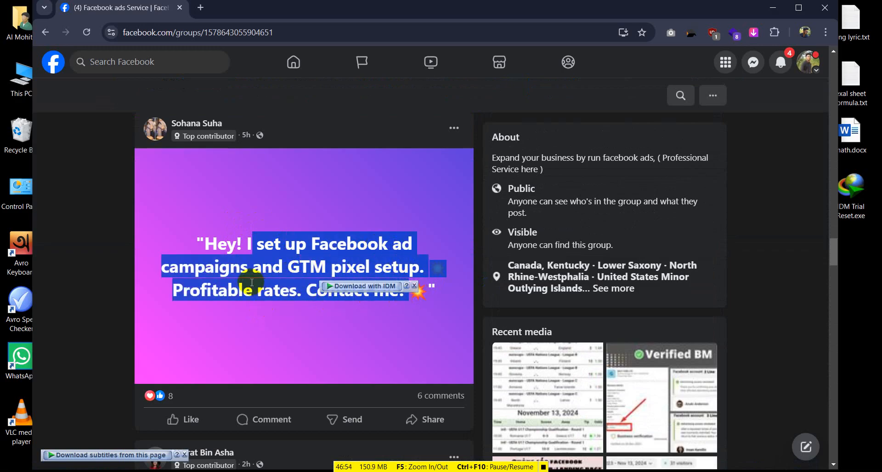
scroll(252, 281, down, 5)
drag(188, 300, 412, 362)
scroll(413, 363, down, 7)
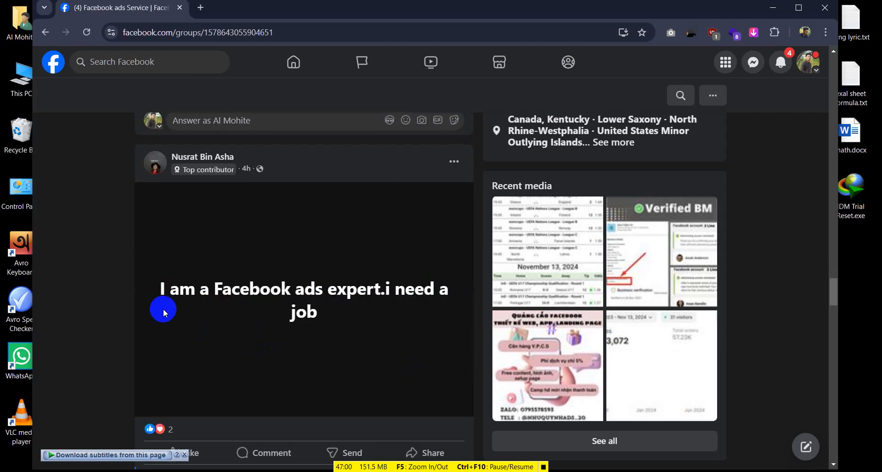
drag(156, 289, 413, 291)
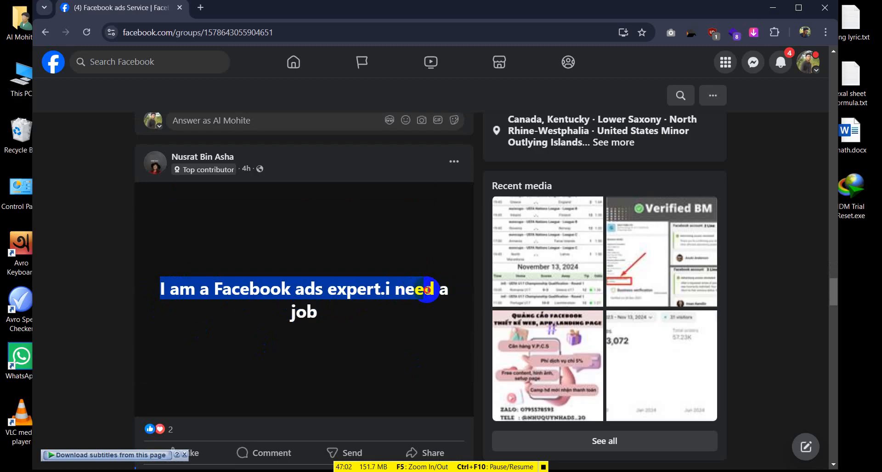
scroll(271, 320, down, 10)
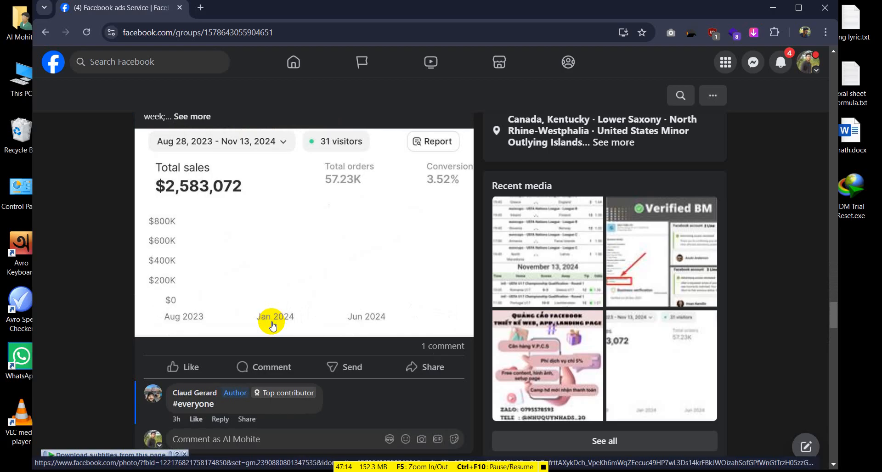
Remove both recent searches, search 'face', and open the Facebook Ads & Google Ads Services Expert group.
click(160, 62)
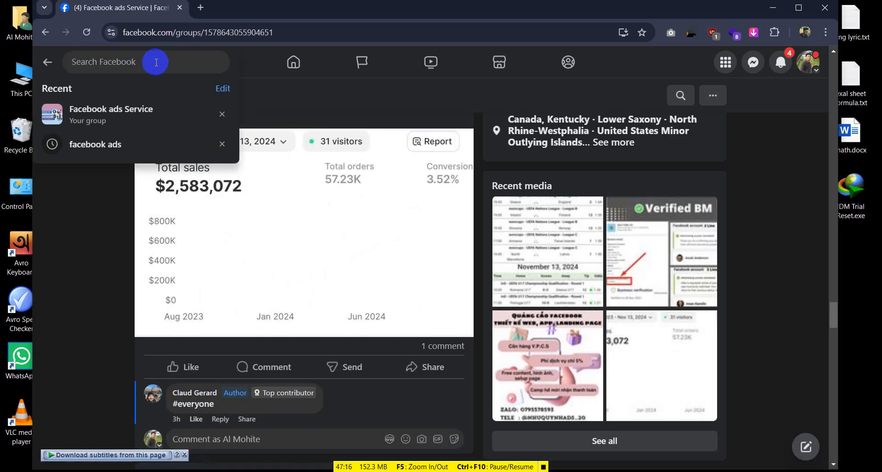
click(222, 114)
click(222, 114)
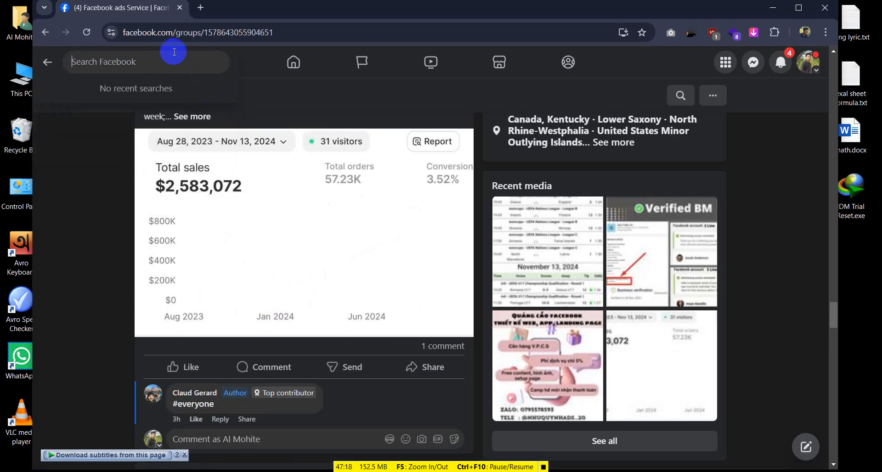
text(face)
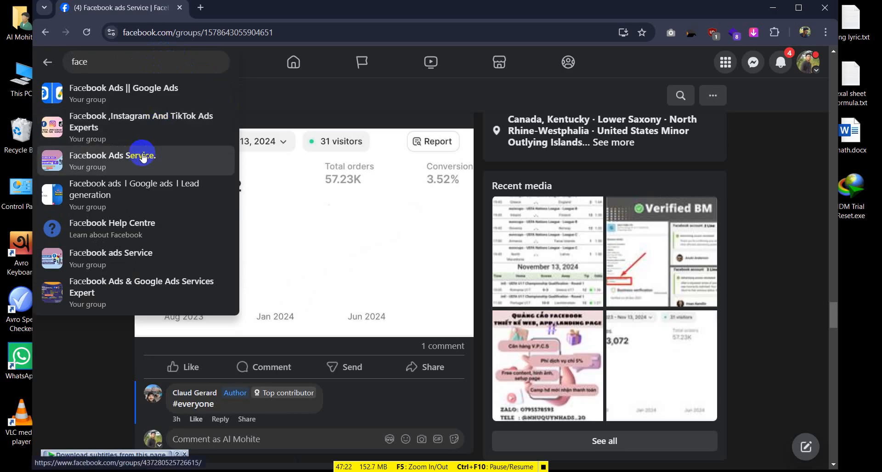
click(122, 256)
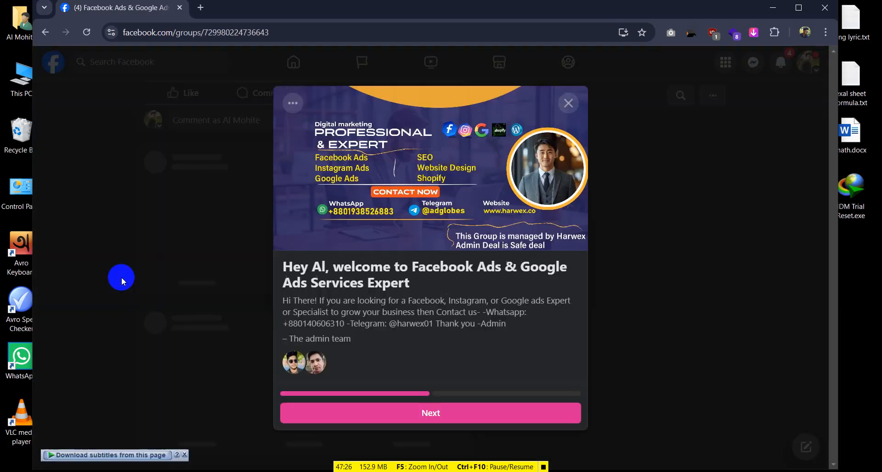
Dismiss the group's welcome message with Next and Got it.
click(392, 414)
click(392, 413)
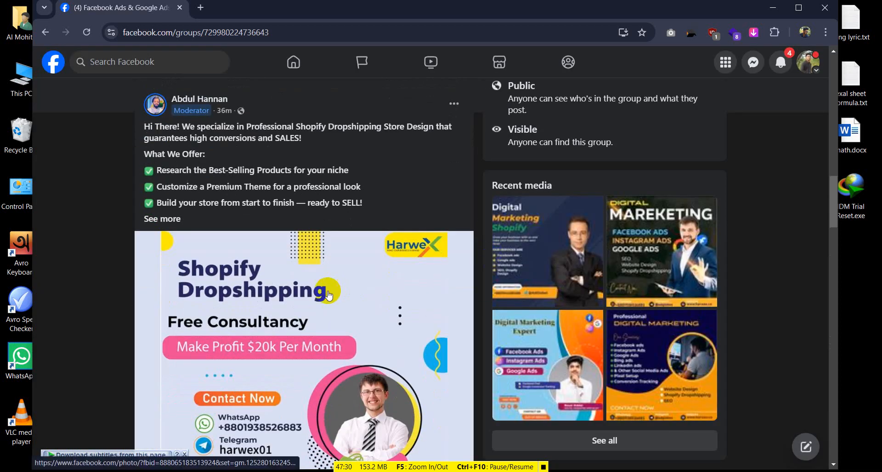
scroll(324, 292, down, 10)
scroll(325, 295, down, 4)
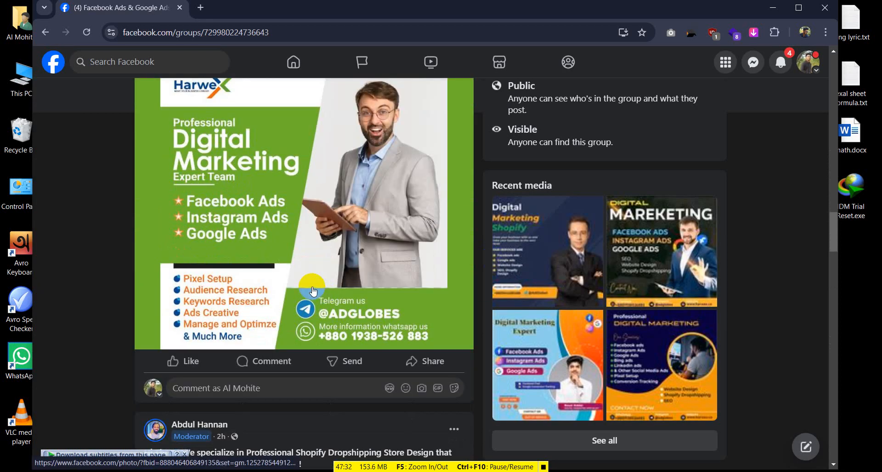
scroll(208, 171, up, 4)
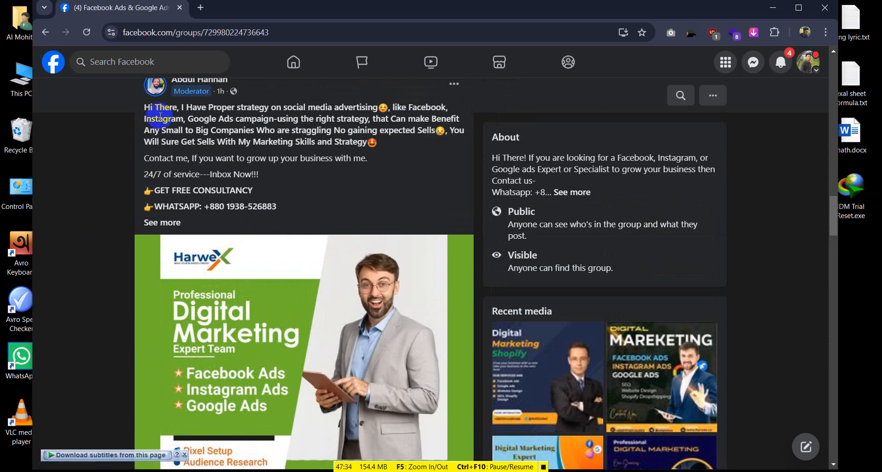
Expand the moderator post with See more to reveal all its contact details.
click(148, 109)
drag(183, 107, 203, 114)
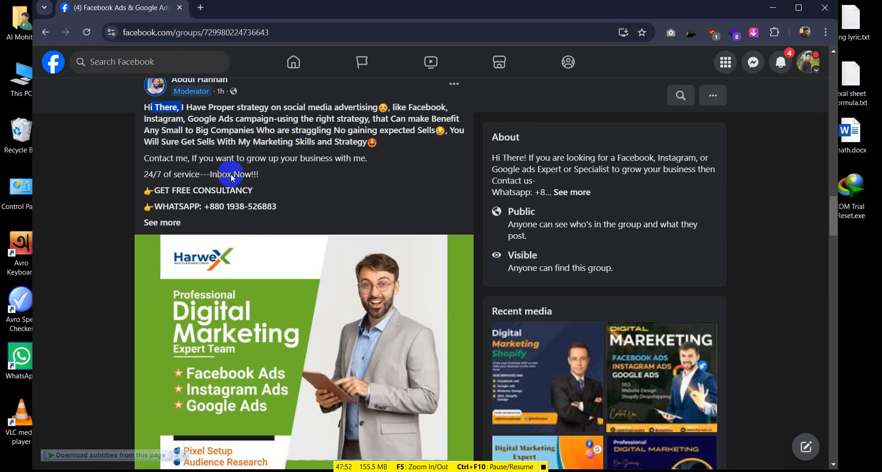
click(162, 223)
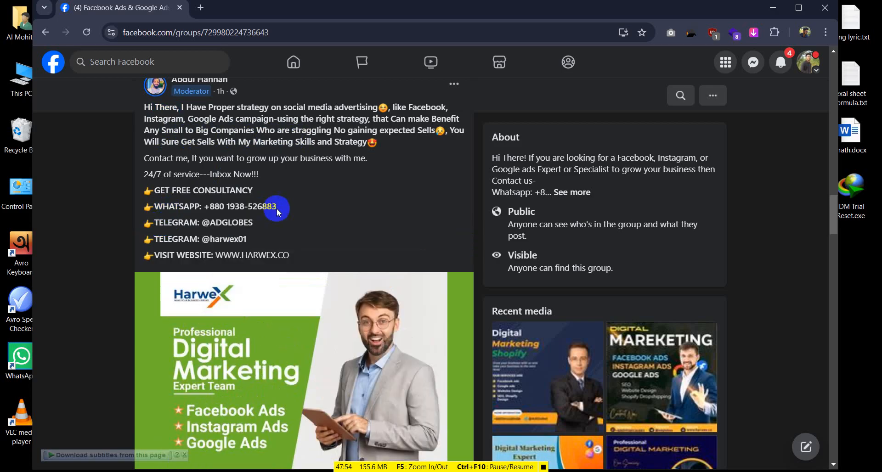
scroll(313, 334, down, 4)
scroll(236, 231, up, 5)
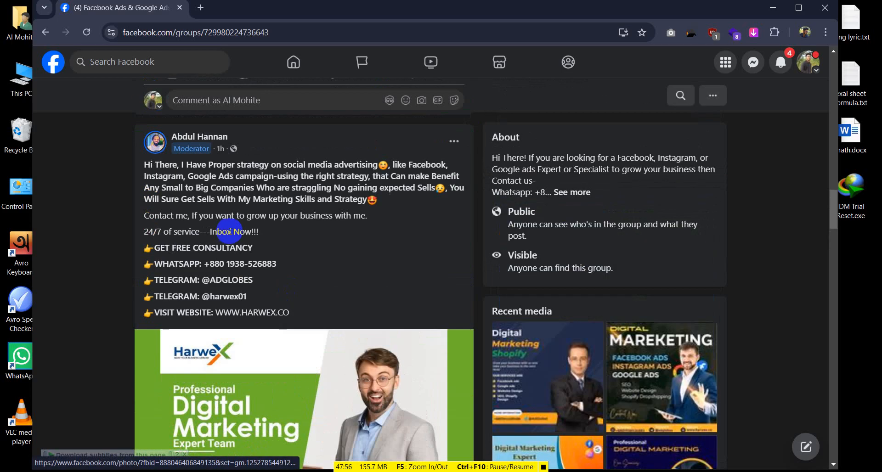
drag(143, 164, 315, 314)
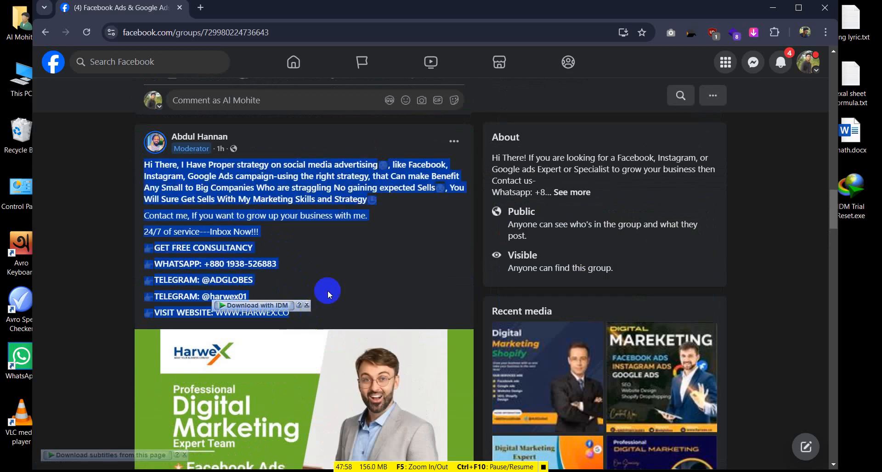
scroll(327, 291, down, 3)
Highlight the post's two Telegram handles and the WhatsApp phone number.
click(319, 183)
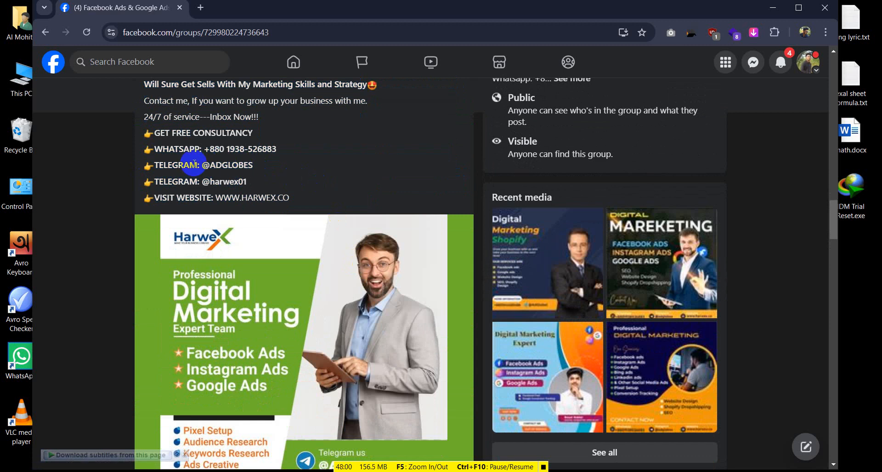
drag(205, 167, 270, 166)
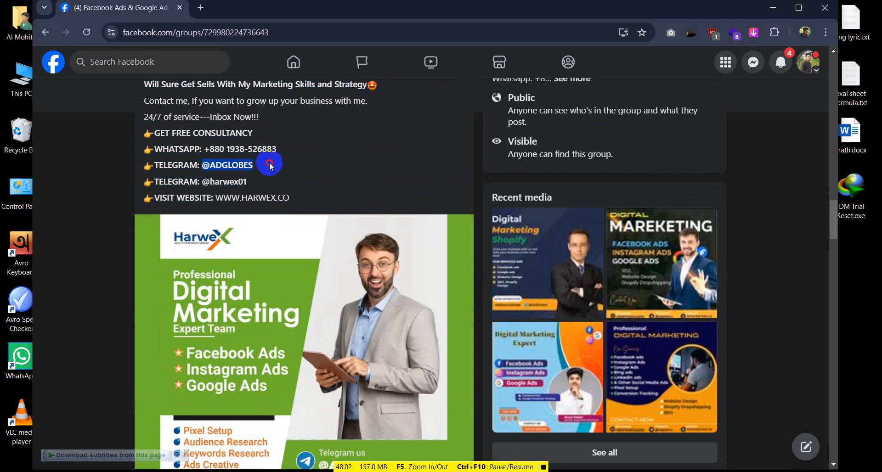
drag(203, 149, 293, 150)
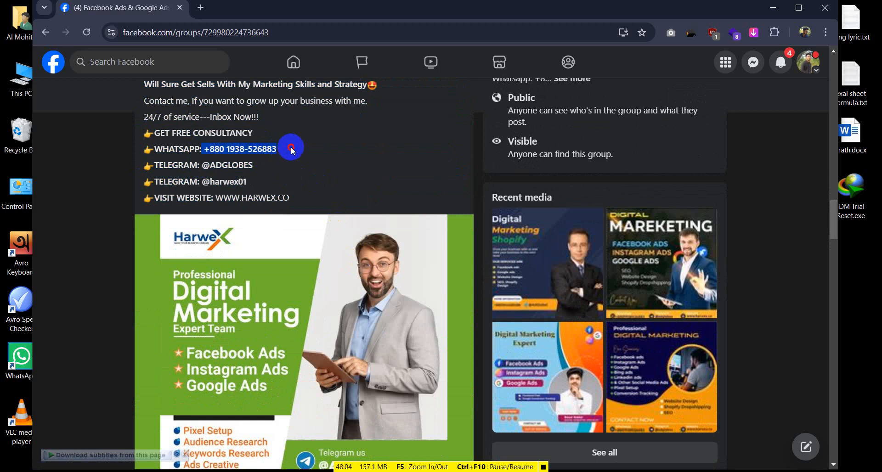
drag(209, 183, 299, 198)
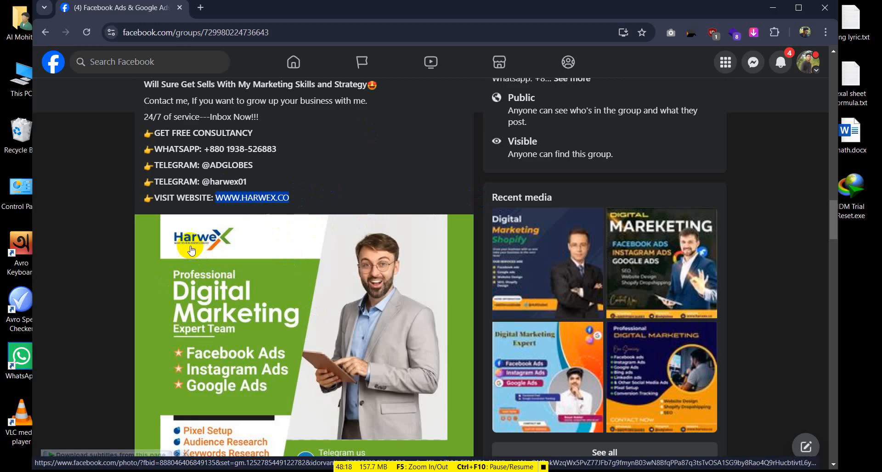
right_click(150, 237)
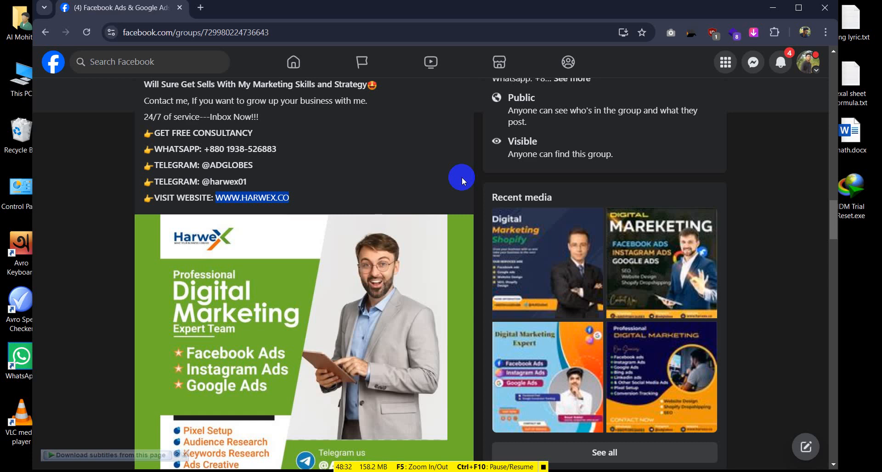
right_click(246, 199)
click(294, 214)
Paste the copied harwex.co address into a new browser tab and load it.
click(200, 7)
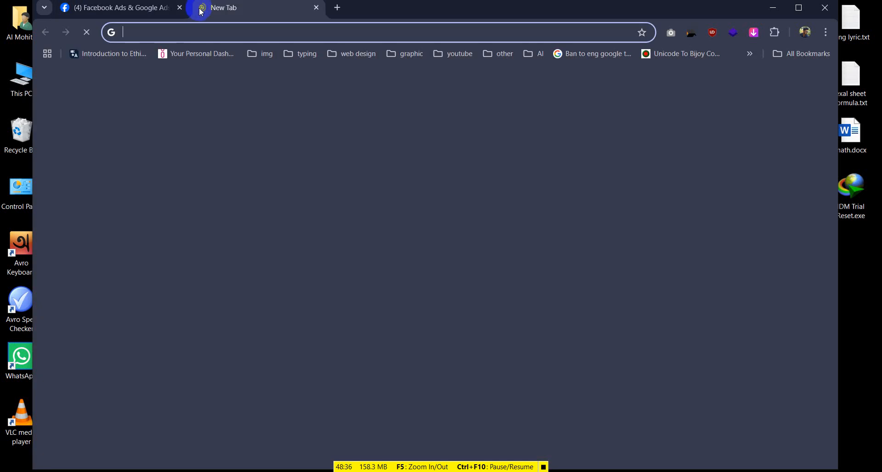
key(ctrl+v)
key(Return)
click(127, 12)
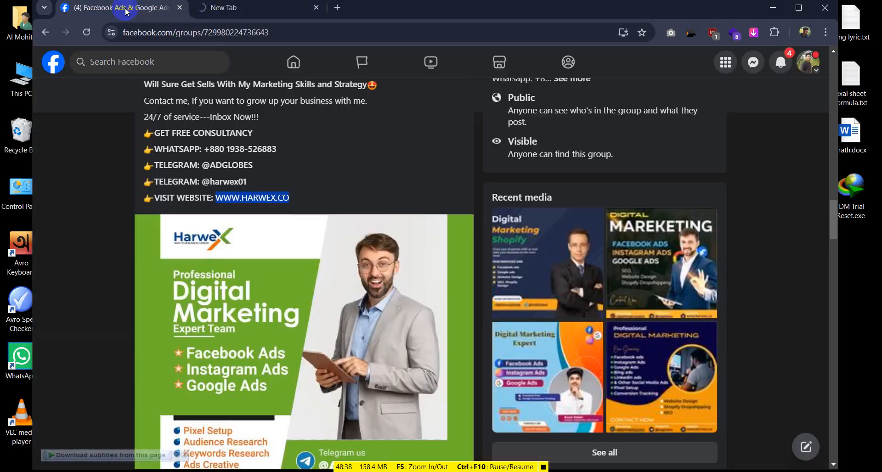
click(226, 17)
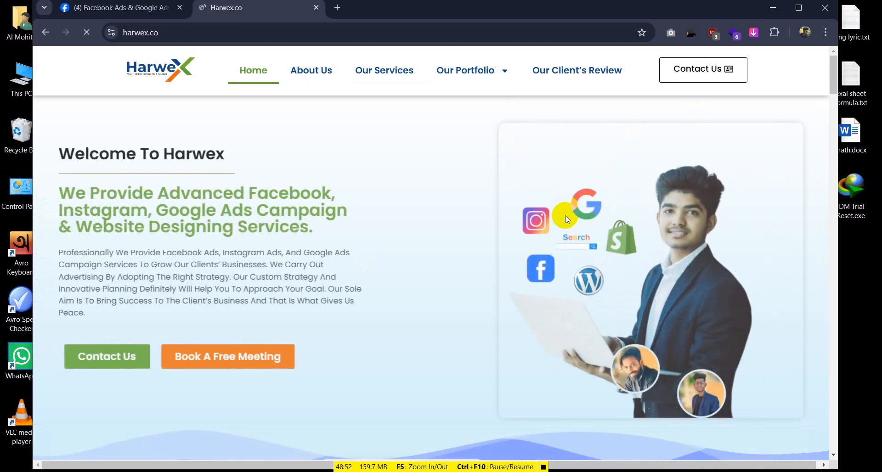
click(133, 8)
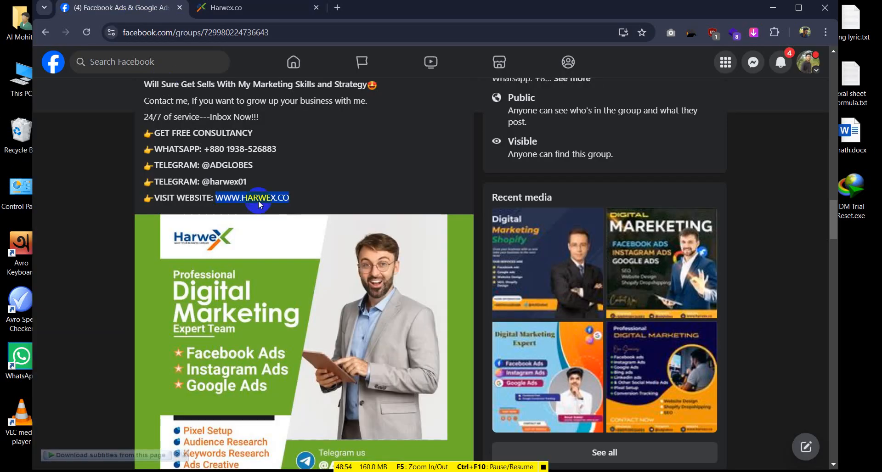
click(259, 202)
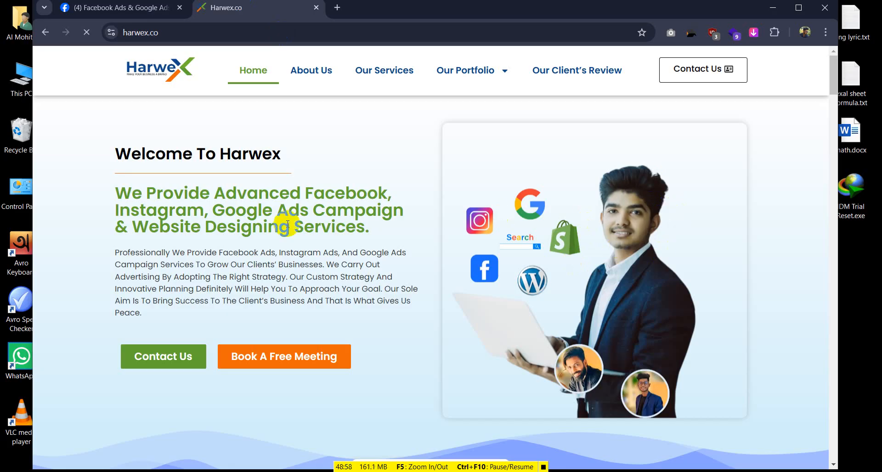
scroll(289, 333, down, 2)
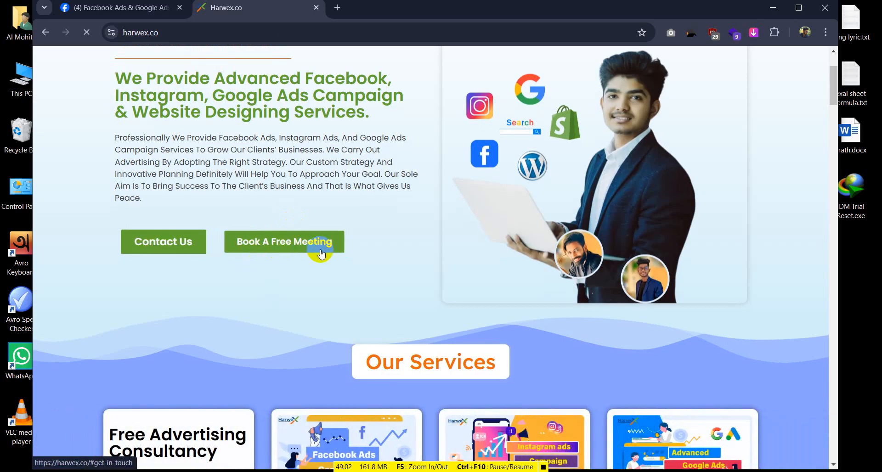
scroll(325, 252, down, 8)
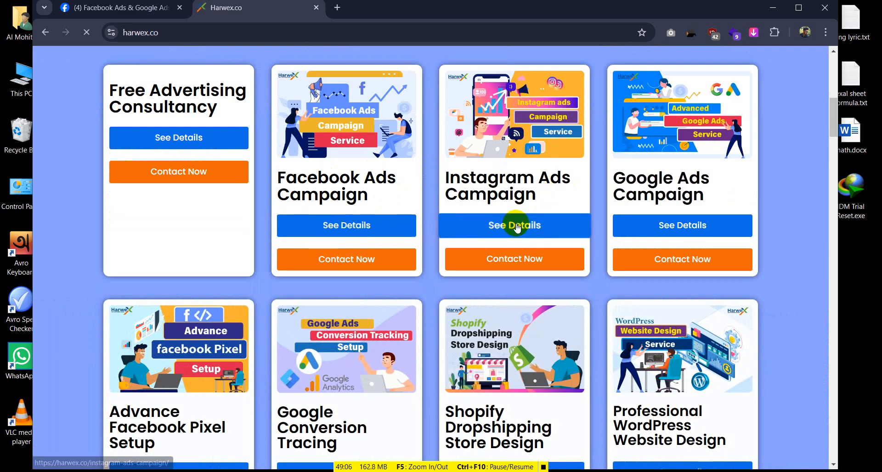
Open the Google Ads Campaign details, scroll the page, then reveal the Our Portfolio menu.
click(685, 233)
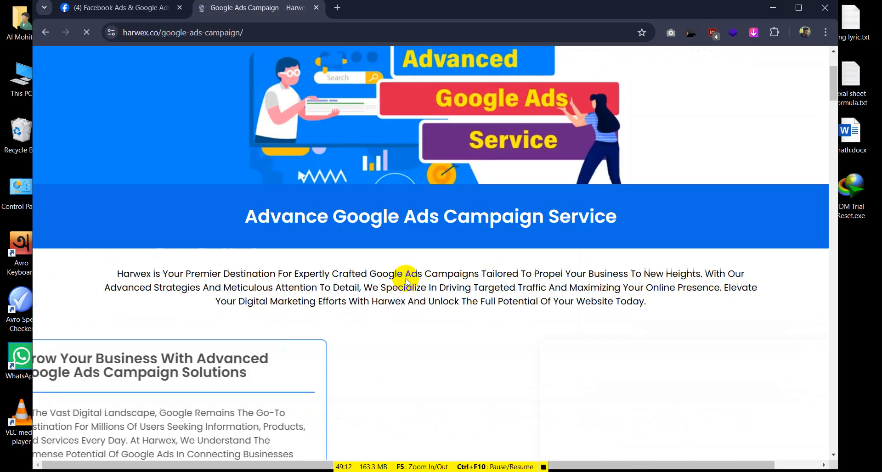
scroll(405, 280, down, 6)
scroll(406, 279, down, 15)
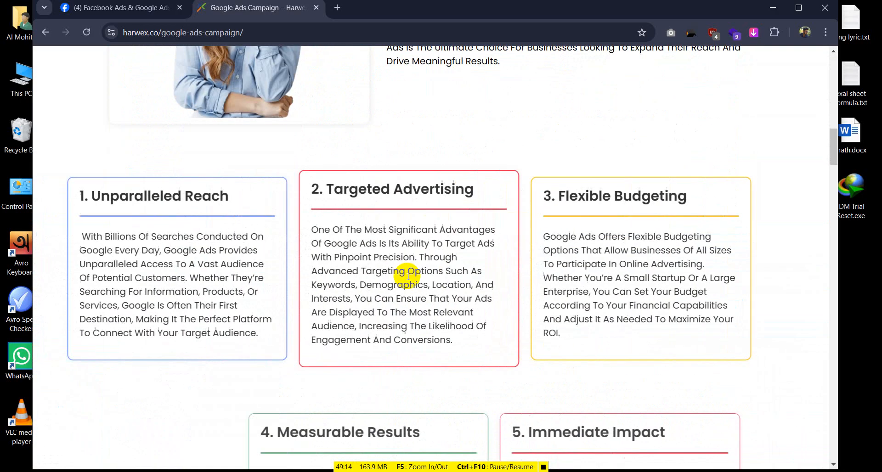
scroll(423, 260, down, 20)
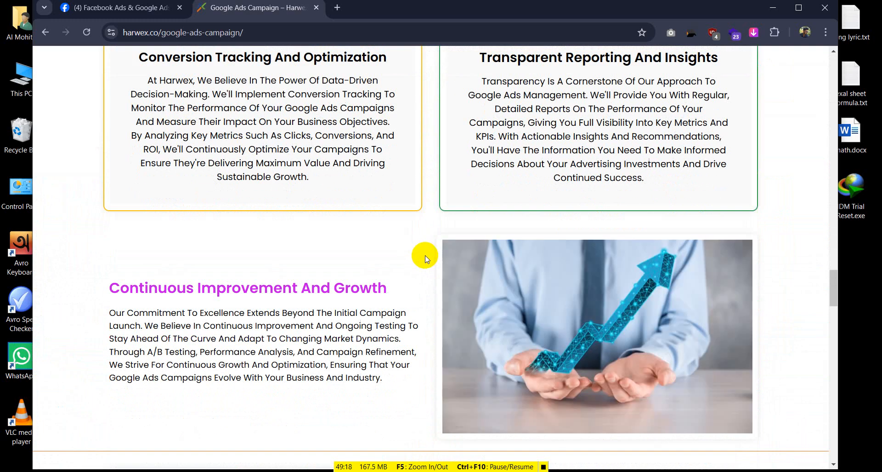
scroll(426, 257, up, 20)
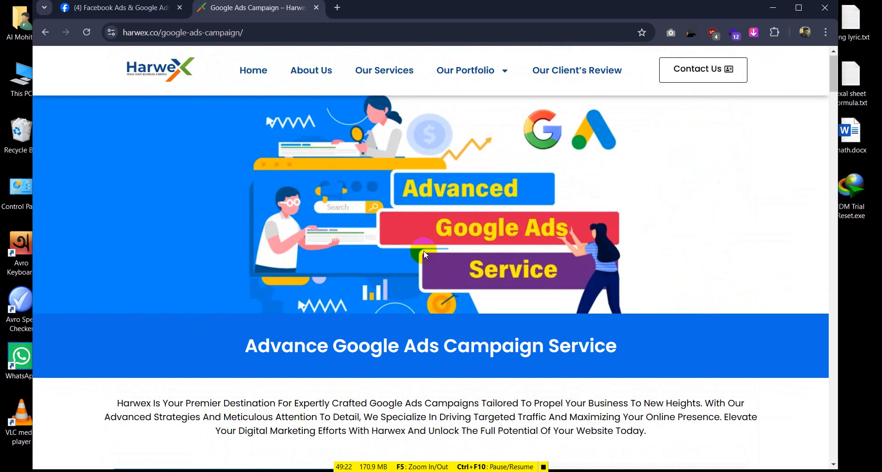
click(465, 82)
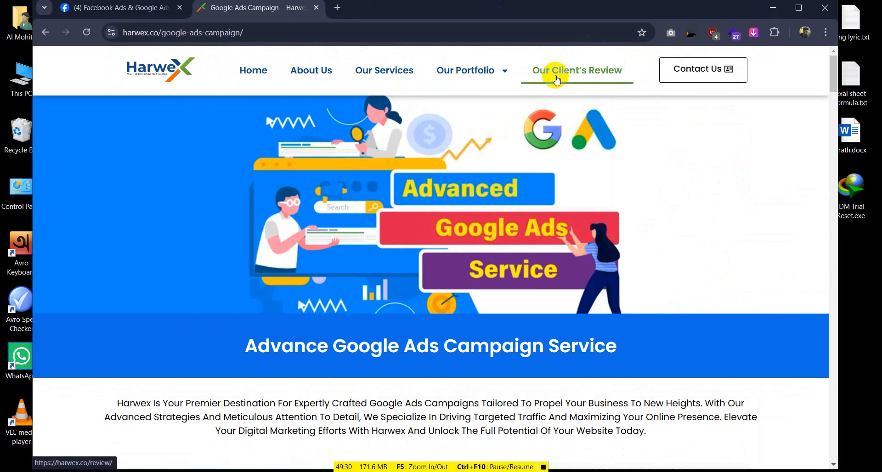
Go to Harwex.co's Our Client's Review page and play the first testimonial video.
click(599, 83)
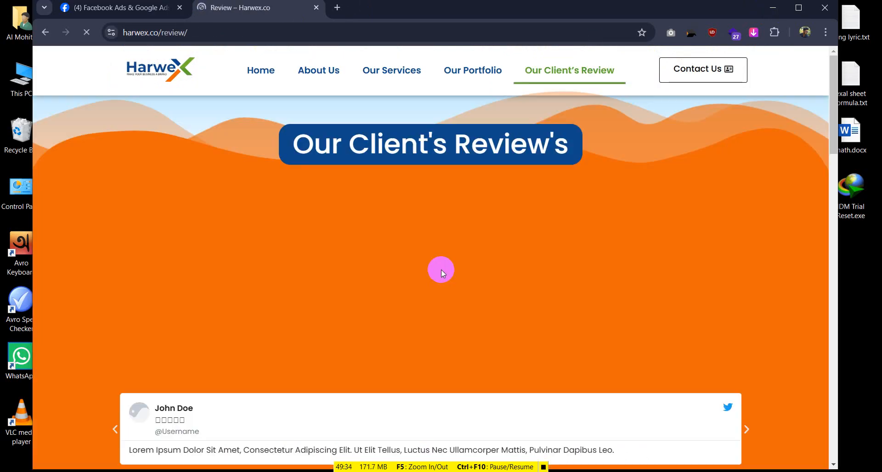
scroll(441, 270, down, 6)
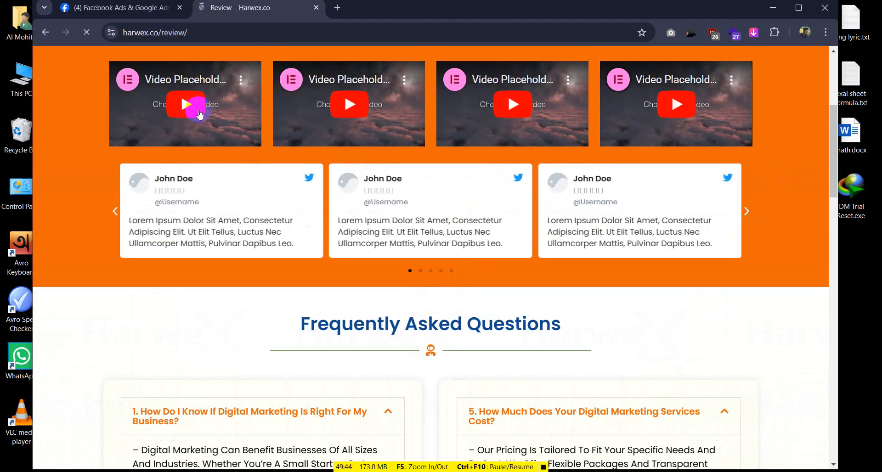
click(199, 115)
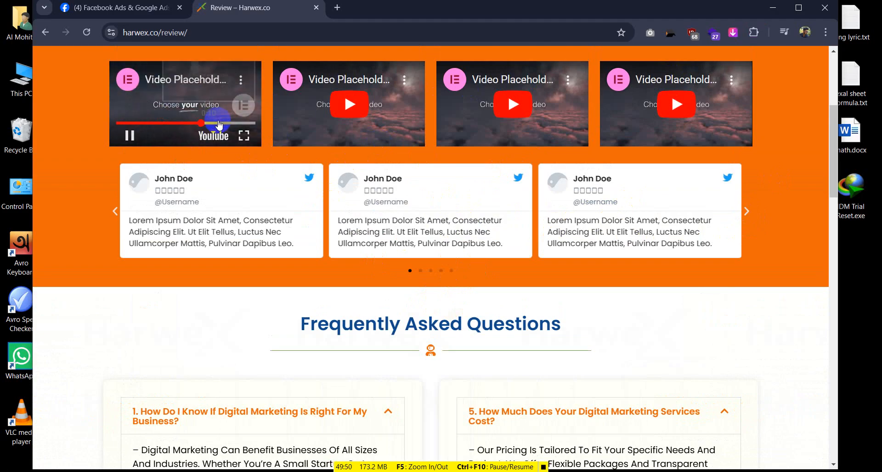
scroll(301, 207, up, 5)
scroll(467, 255, down, 9)
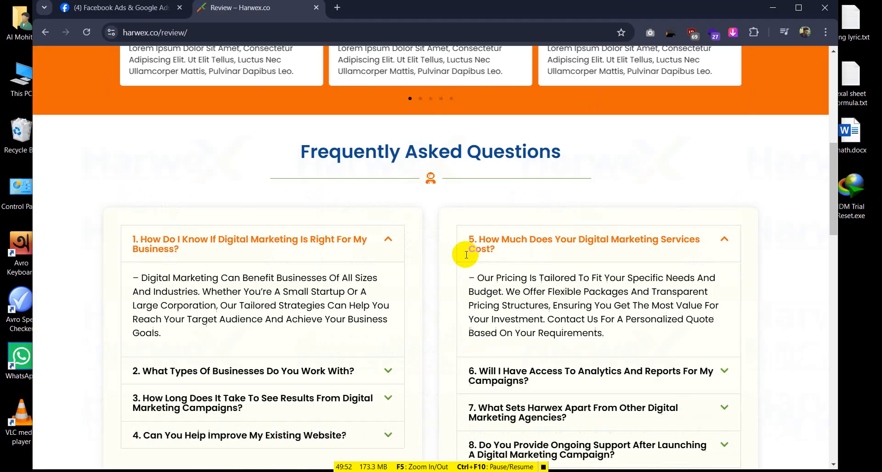
scroll(467, 255, down, 10)
scroll(465, 254, up, 5)
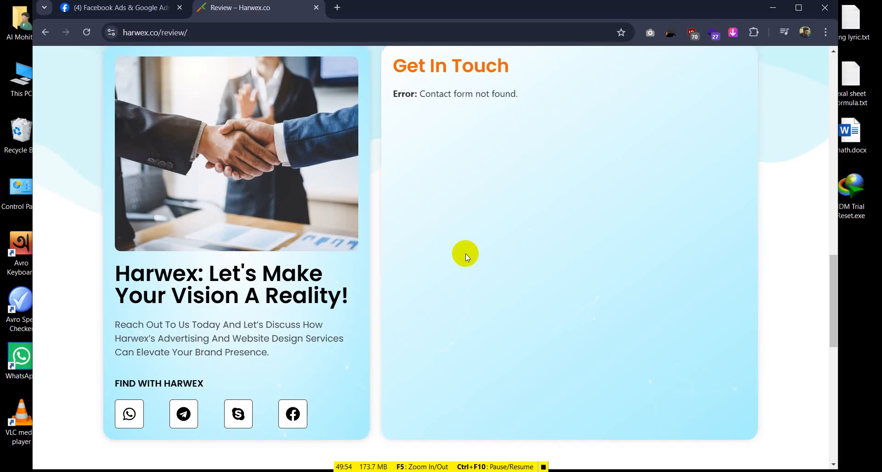
scroll(465, 254, up, 10)
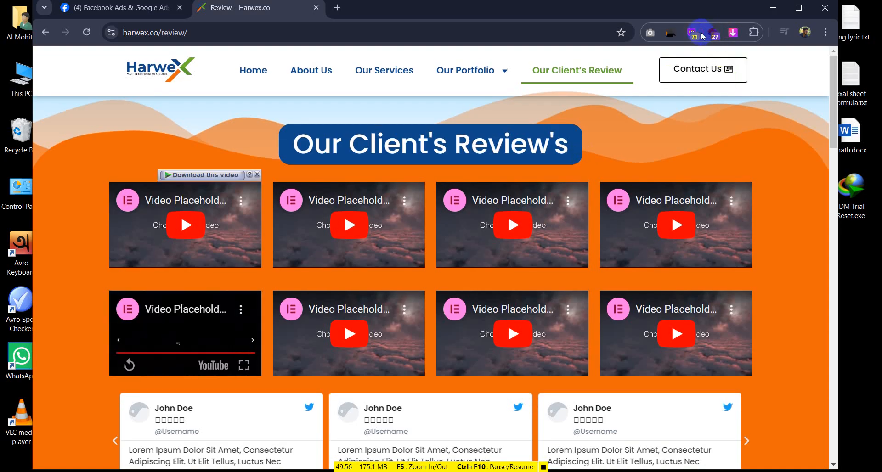
Check the site's technologies in Wappalyzer, dismiss the list, and go to Our Services.
click(713, 33)
click(713, 33)
click(715, 34)
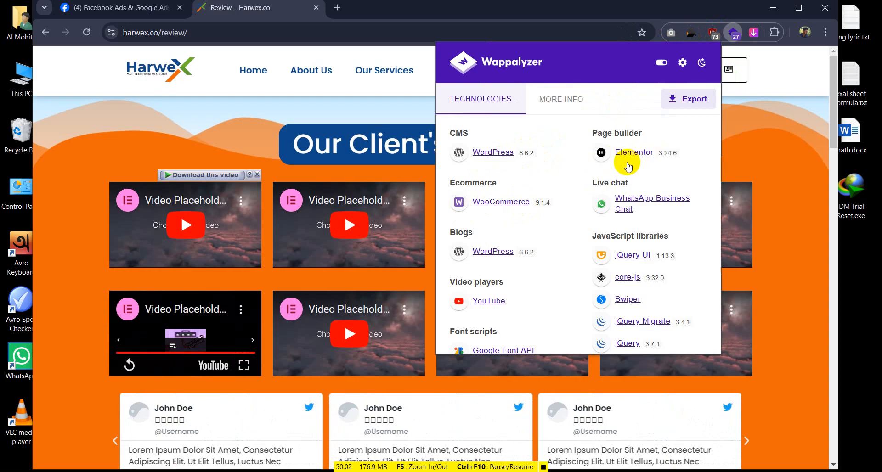
click(211, 112)
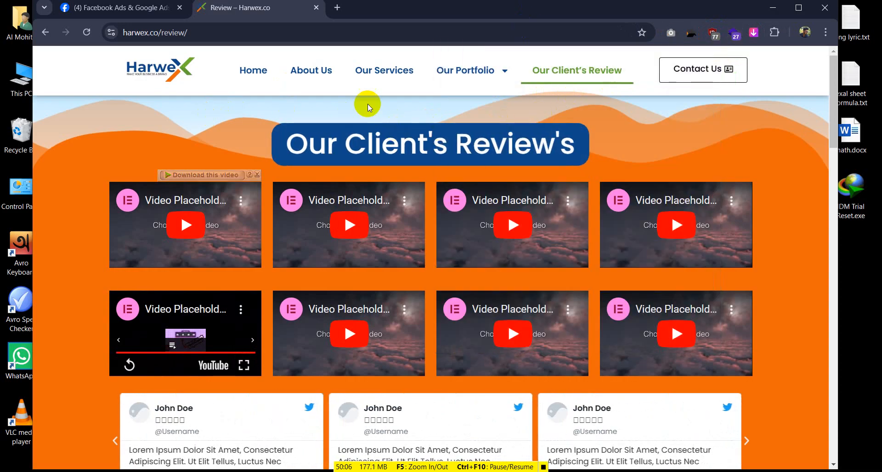
click(400, 75)
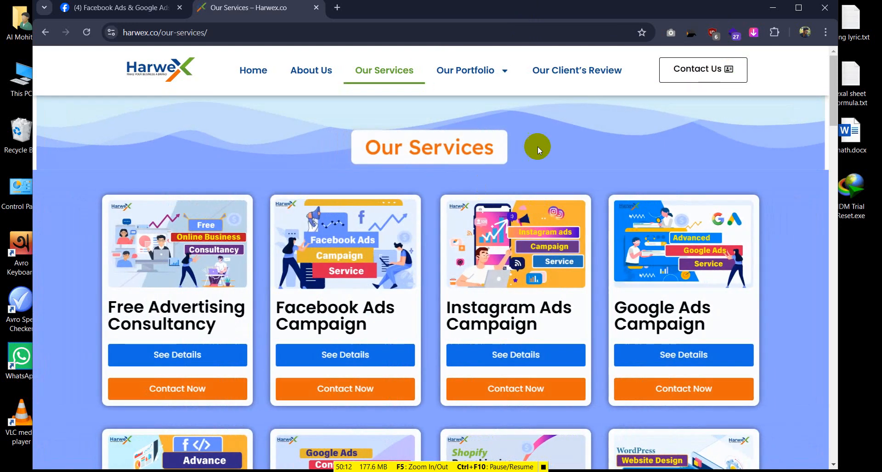
Browse the Free Advertising Consultancy, Facebook, Instagram and Google Ads cards, then return to the Facebook group.
scroll(538, 147, down, 10)
scroll(536, 223, down, 5)
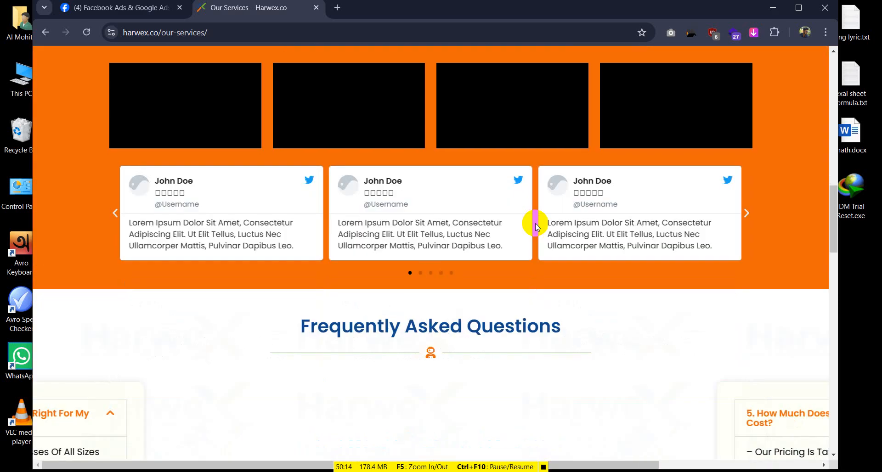
scroll(534, 223, up, 10)
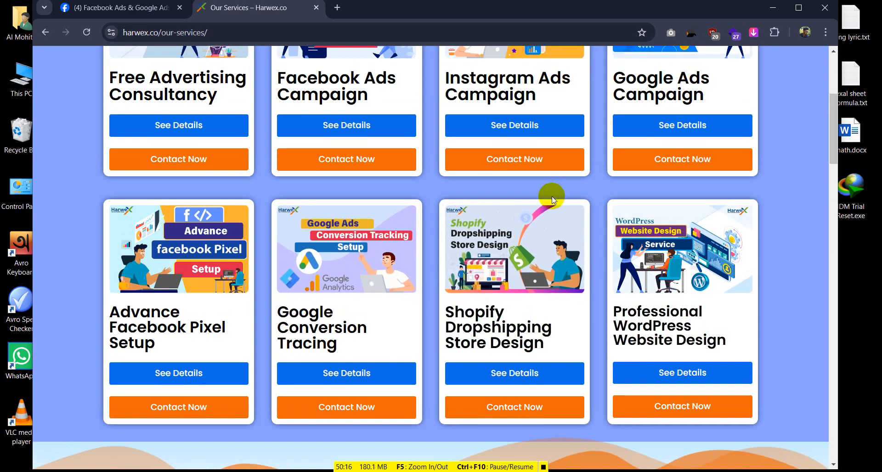
scroll(554, 194, up, 5)
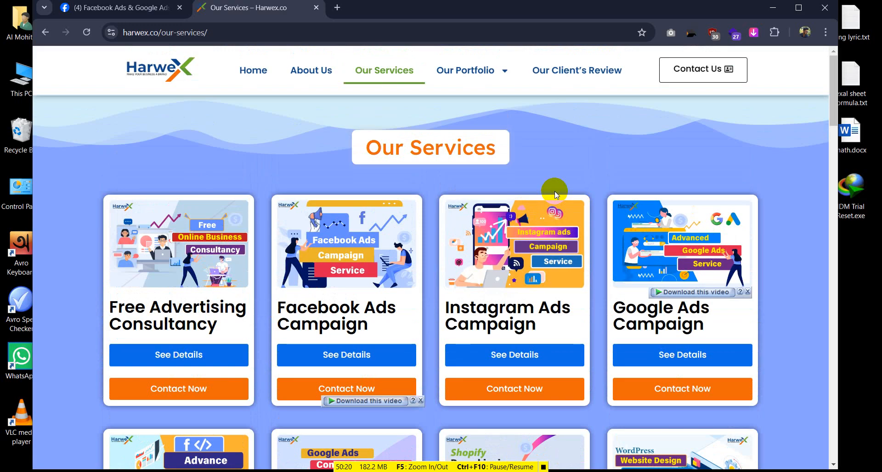
click(120, 7)
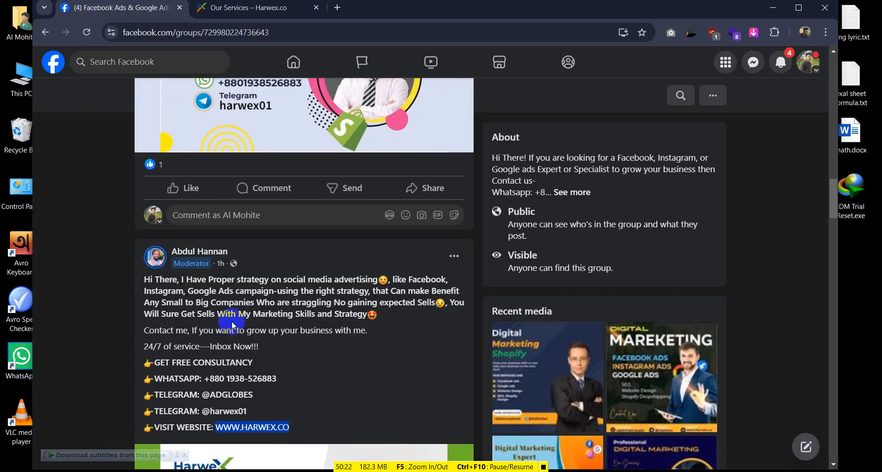
drag(225, 379, 242, 353)
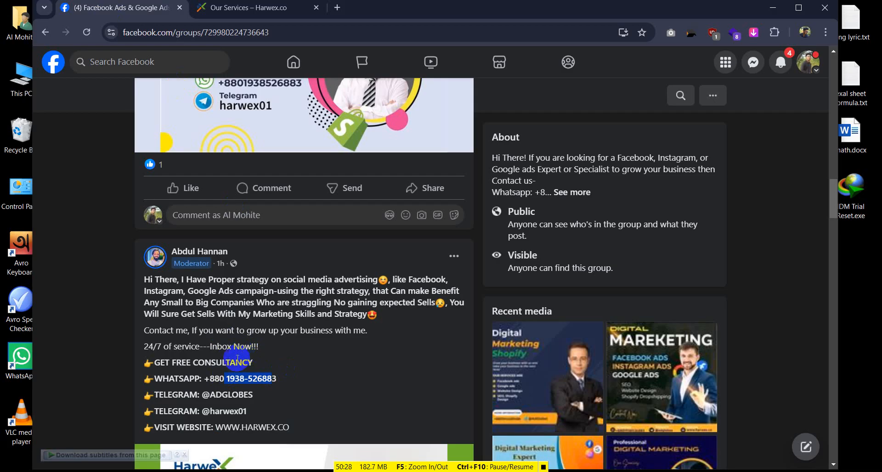
scroll(243, 354, down, 5)
scroll(276, 325, up, 4)
drag(144, 222, 326, 377)
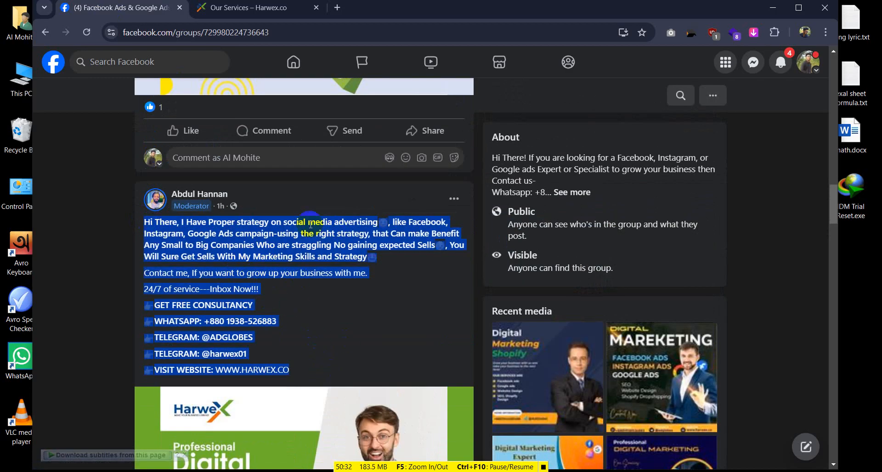
scroll(242, 275, down, 5)
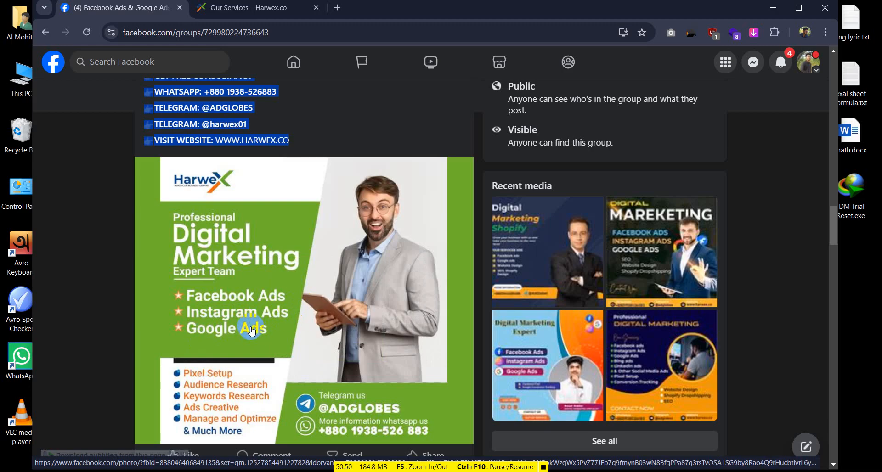
scroll(281, 305, down, 3)
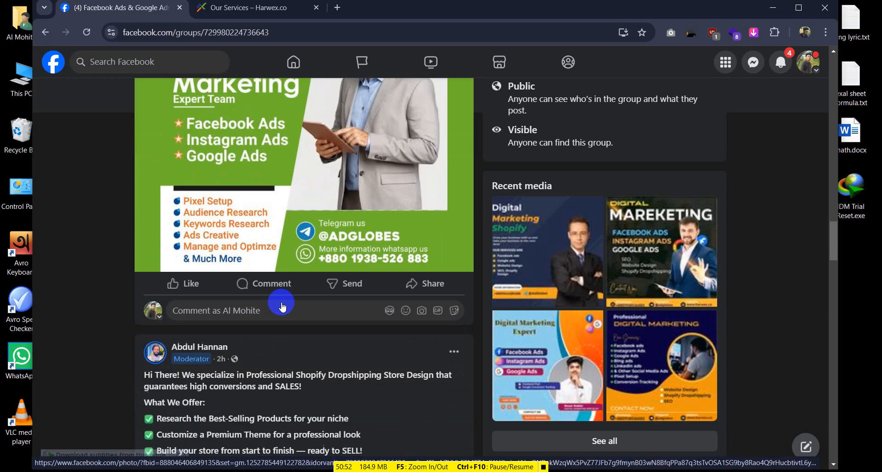